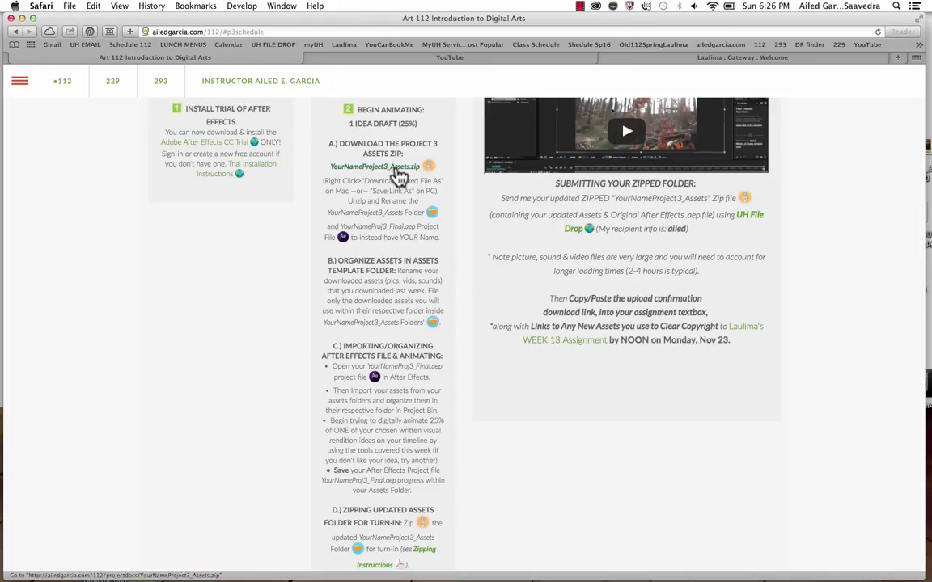
- Download the linked YourNameProject3_Assets.zip from the course page and save it to the Desktop
click(399, 177)
right_click(397, 169)
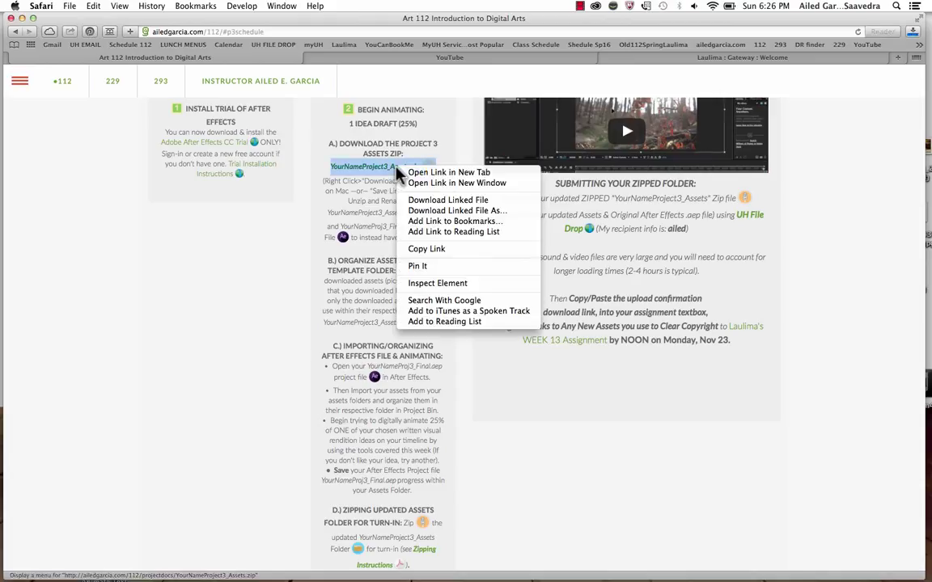
click(417, 211)
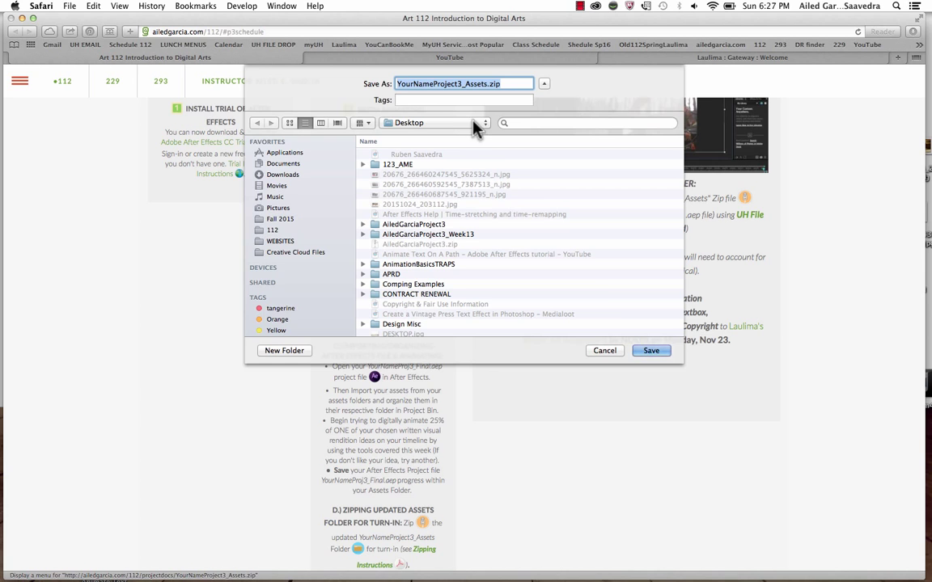
click(641, 353)
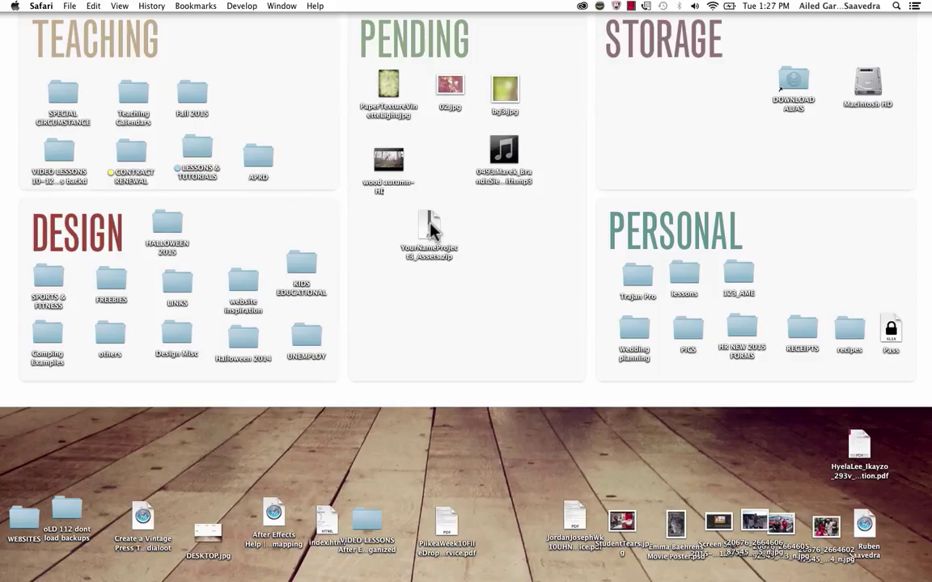
- Unzip YourNameProject3_Assets.zip on the desktop, move the extracted folder clear of the archive and open it
double_click(429, 229)
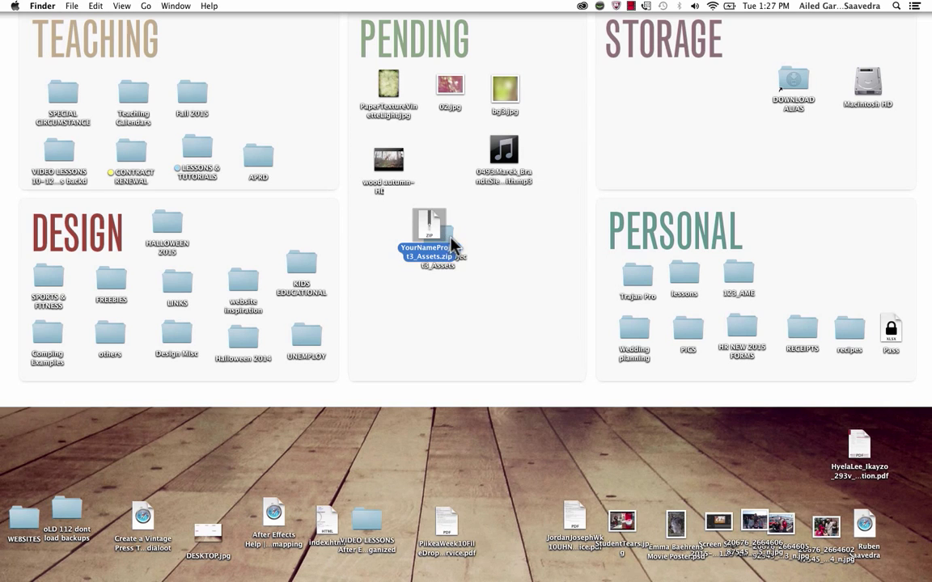
click(449, 238)
drag(451, 241, 525, 249)
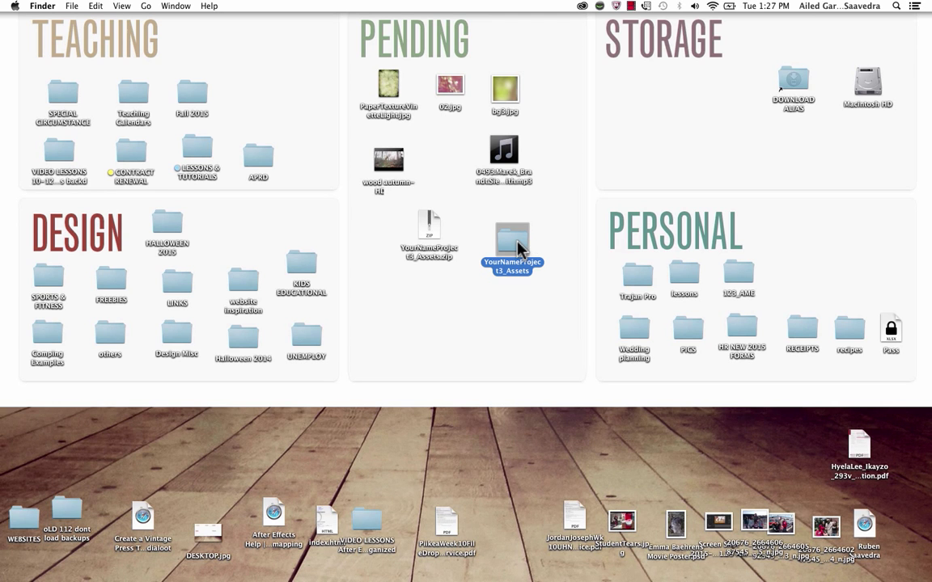
double_click(525, 246)
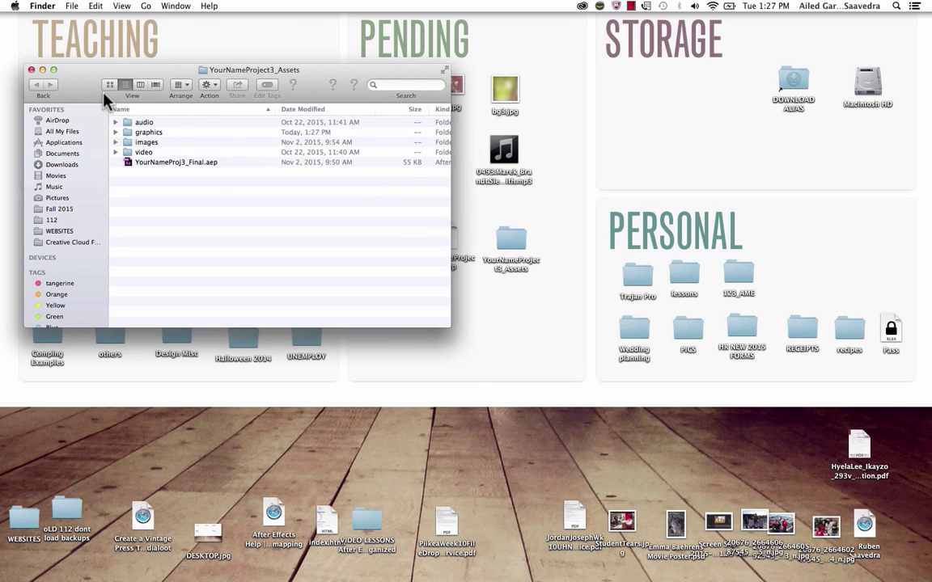
- Review the audio, graphics, images and video folders and the YourNameProj3_Final.aep file in the extracted assets folder
drag(80, 91, 85, 241)
click(128, 272)
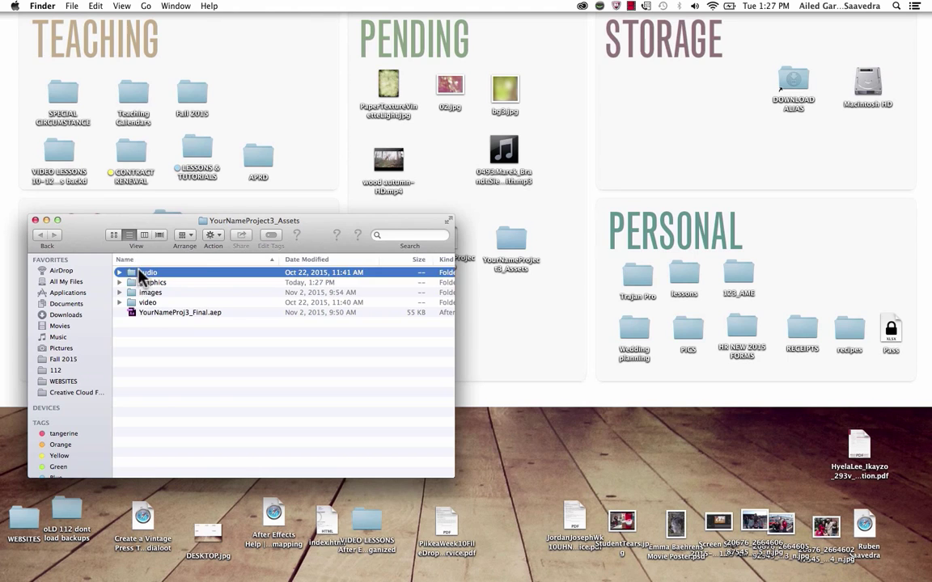
click(131, 282)
click(139, 293)
click(140, 302)
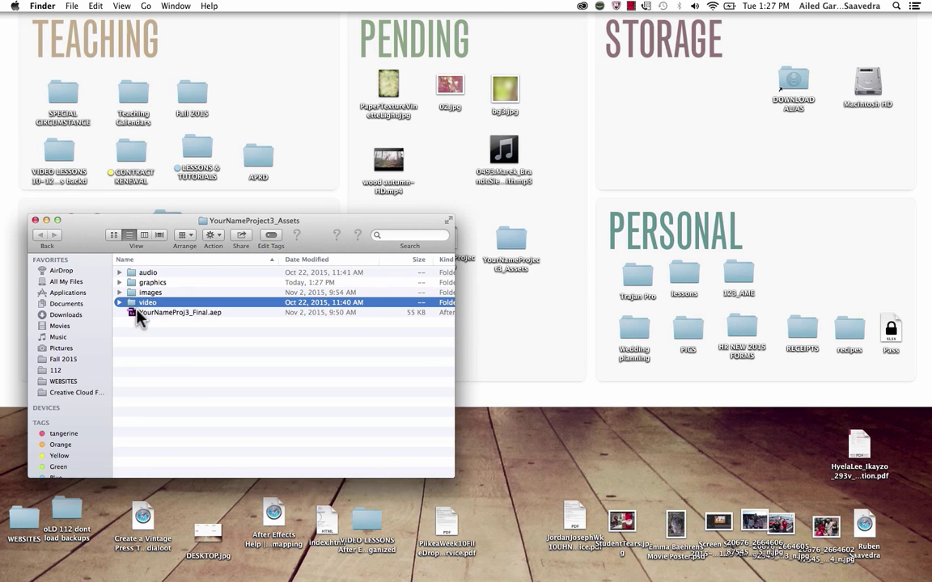
click(144, 314)
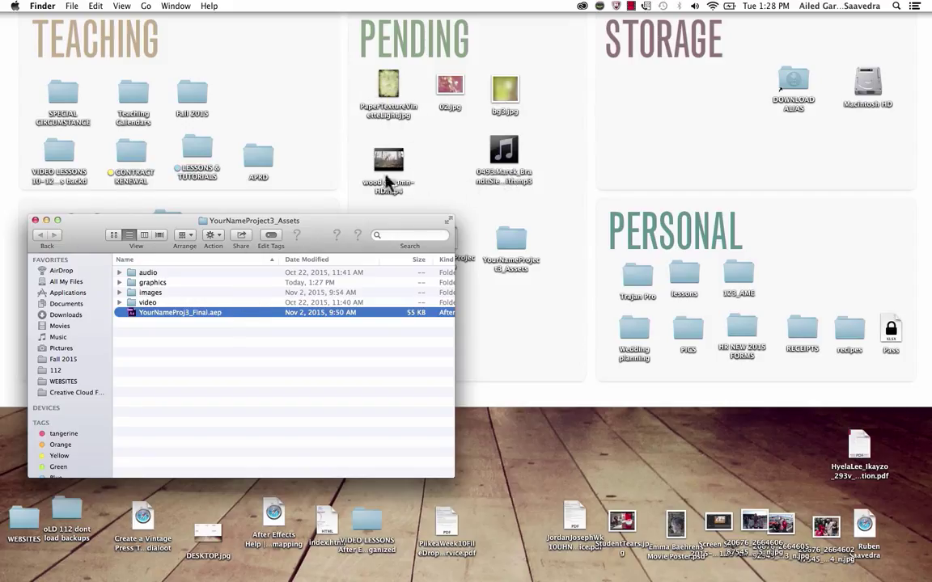
- Rename the paper texture image on the desktop as PaperTextureVignette.jpg
click(389, 114)
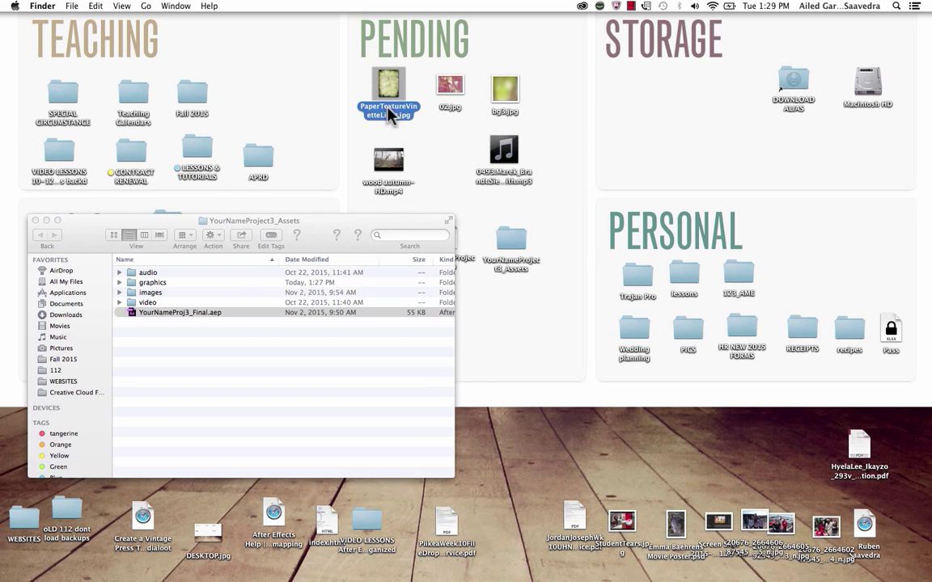
click(388, 112)
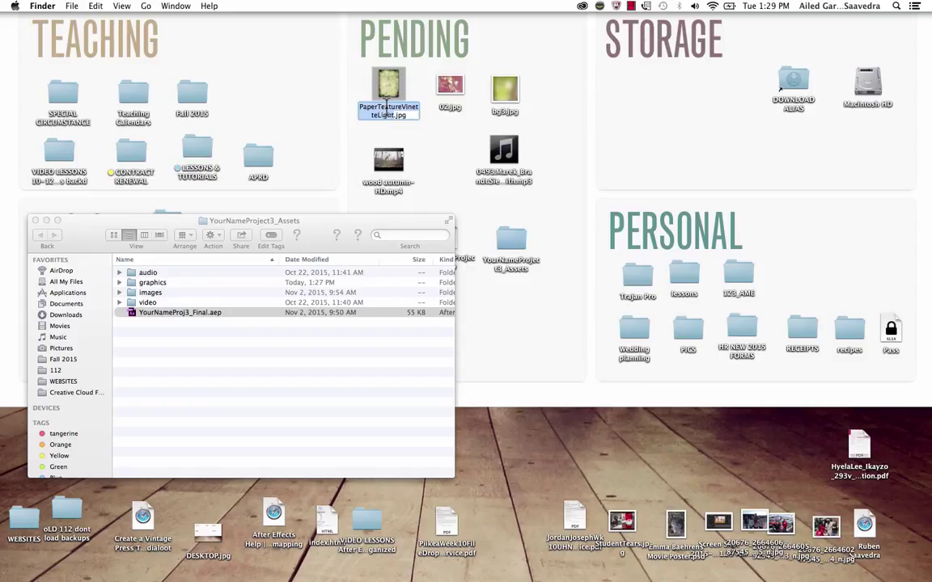
text(PaperTe)
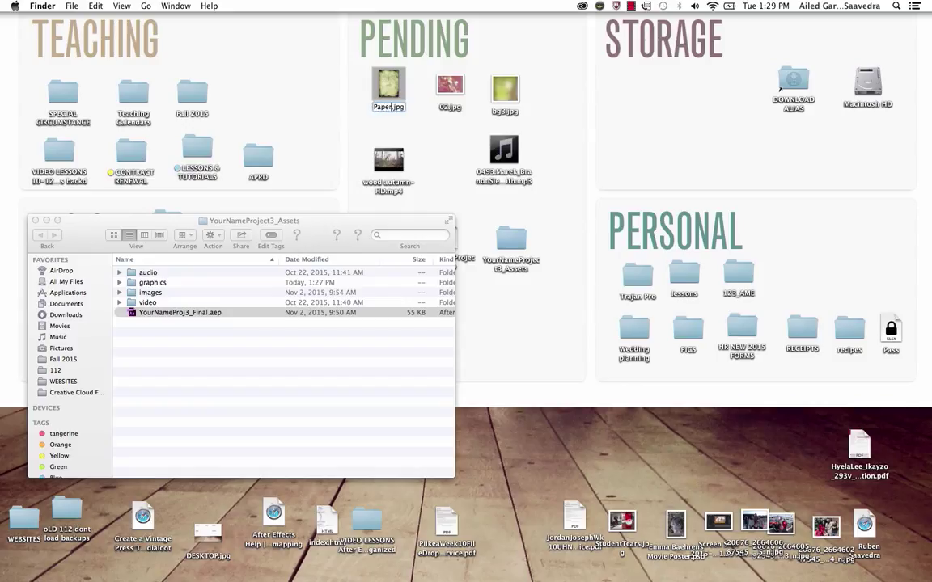
text(xtureVignette)
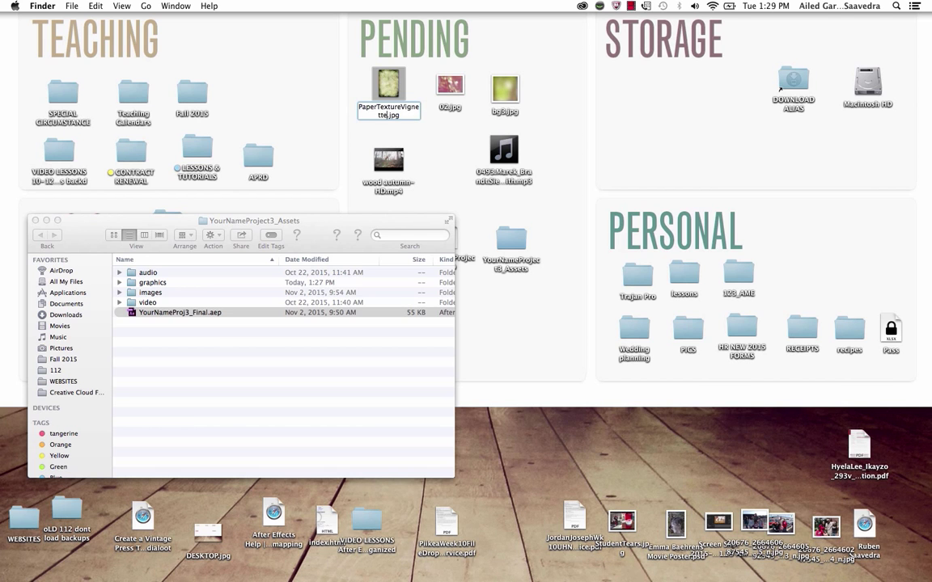
key(Return)
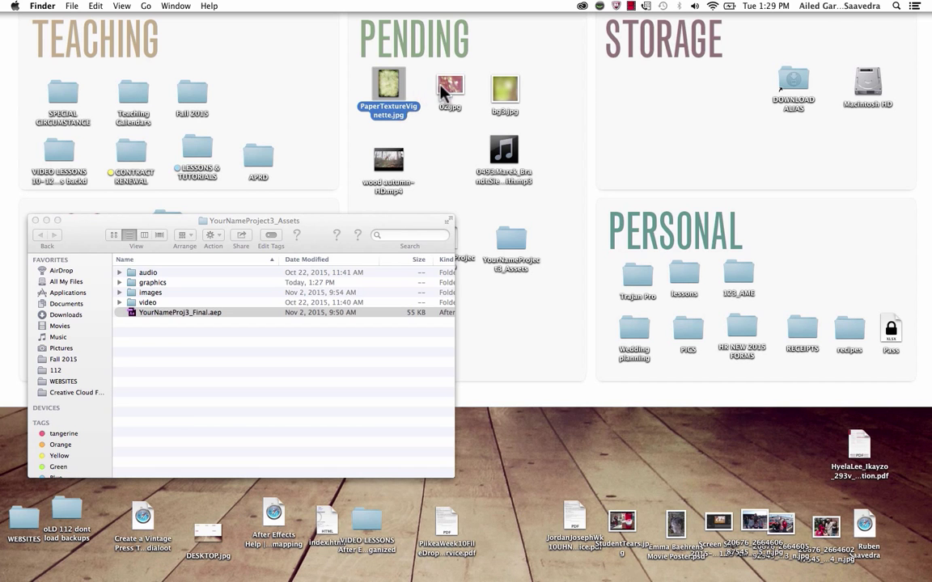
- Preview the desktop image 02.jpg and rename it as LightSpotsRed.jpg
click(450, 108)
key(space)
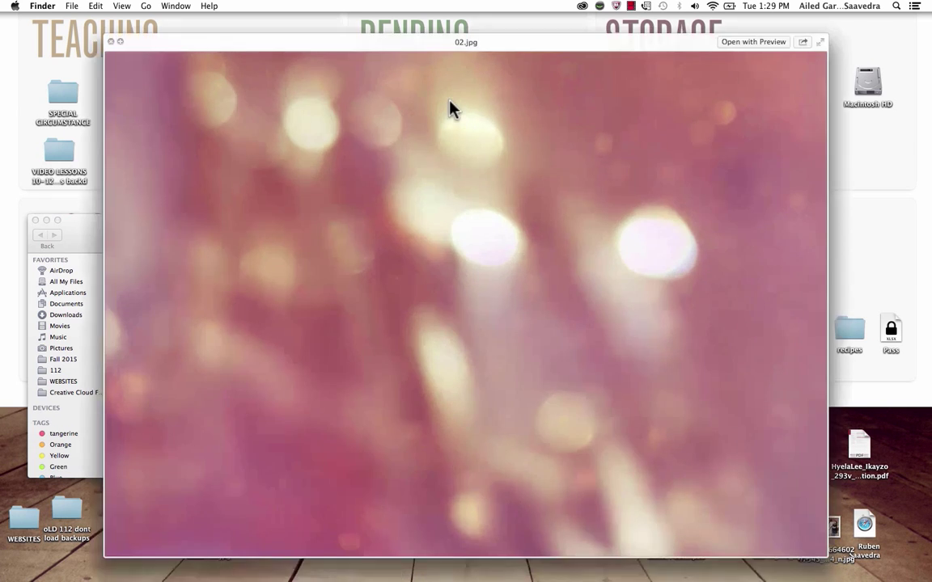
key(space)
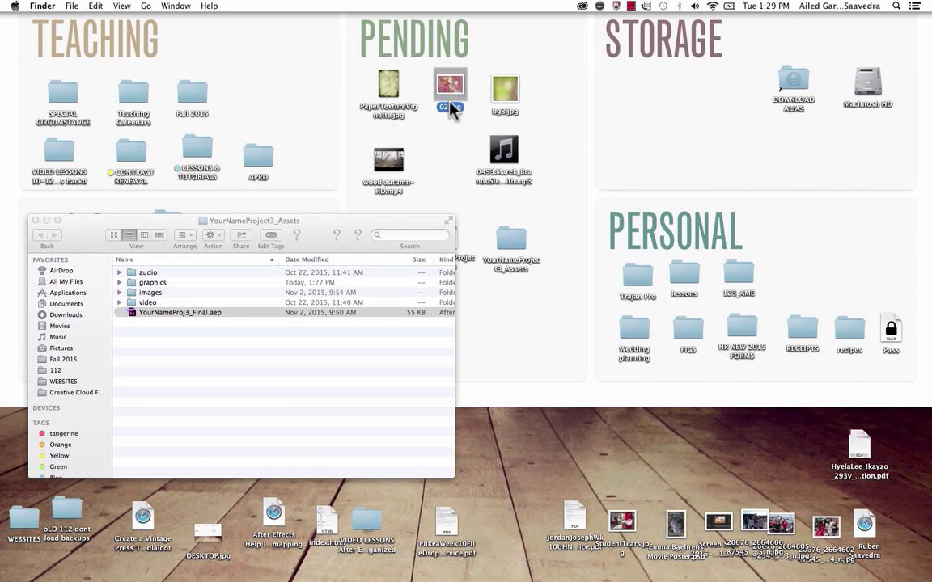
key(Return)
text(LightSpots)
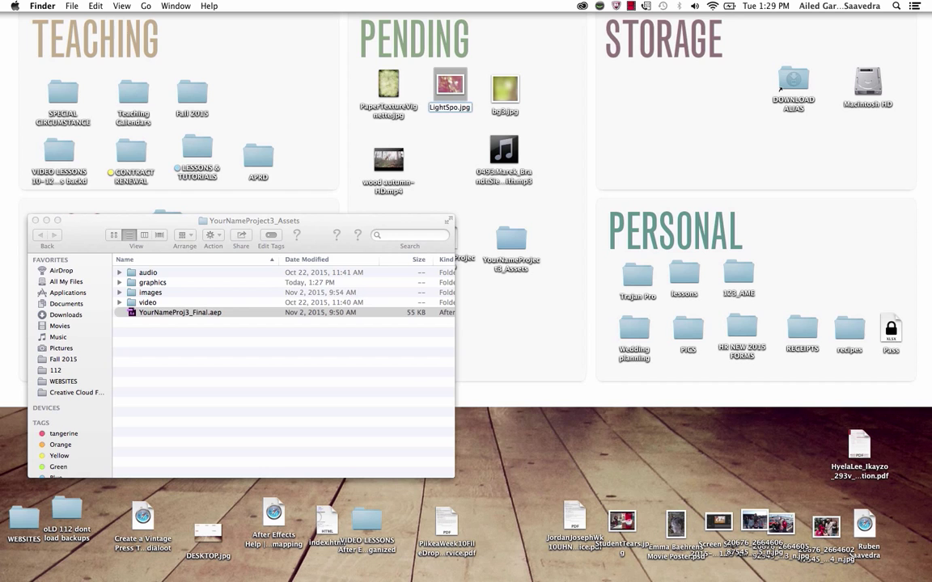
text(Red)
key(Return)
- Preview the desktop image bg3.jpg and rename it as GreenBackground.jpg
click(505, 114)
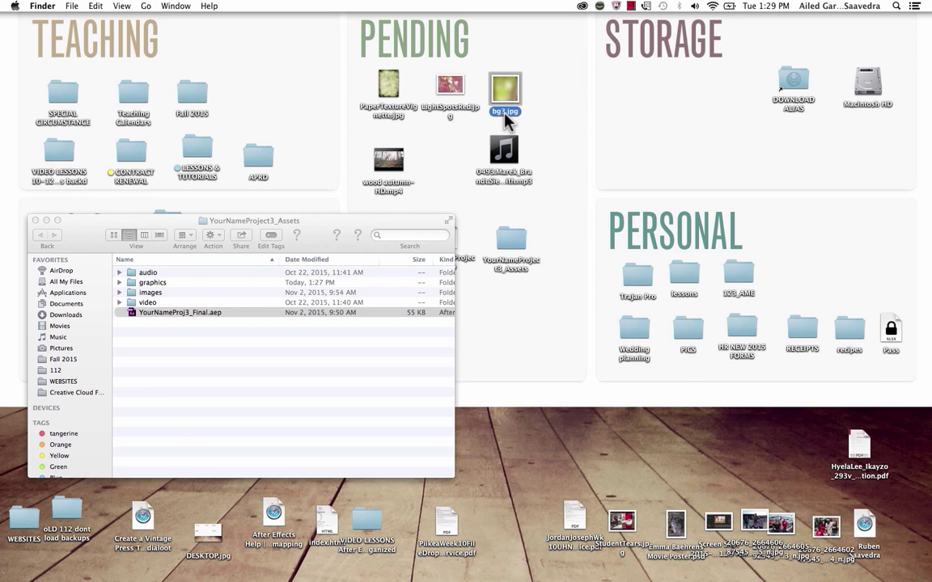
key(space)
key(space)
text(GreenBack)
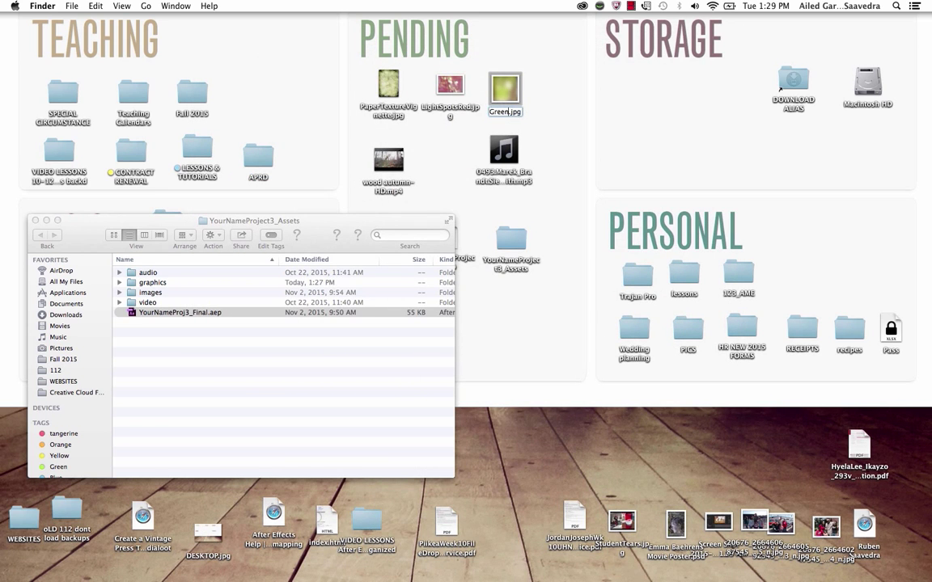
text(ground)
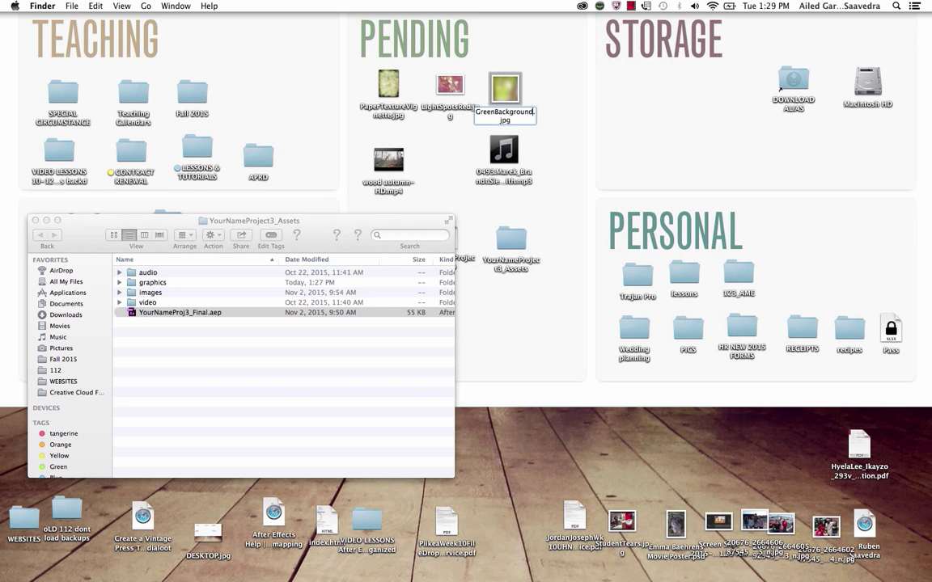
key(Return)
- Rename the autumn wood video on the desktop as Woods.mp4
click(387, 183)
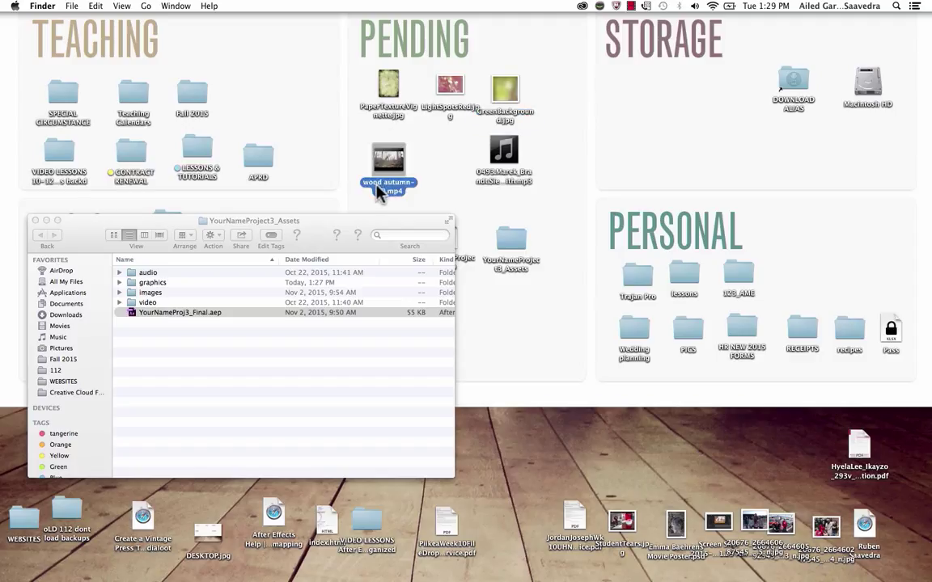
click(383, 186)
text(Woods)
key(Return)
- Rename the MP3 audio file on the desktop as NatureBirdsSound.mp3
click(506, 180)
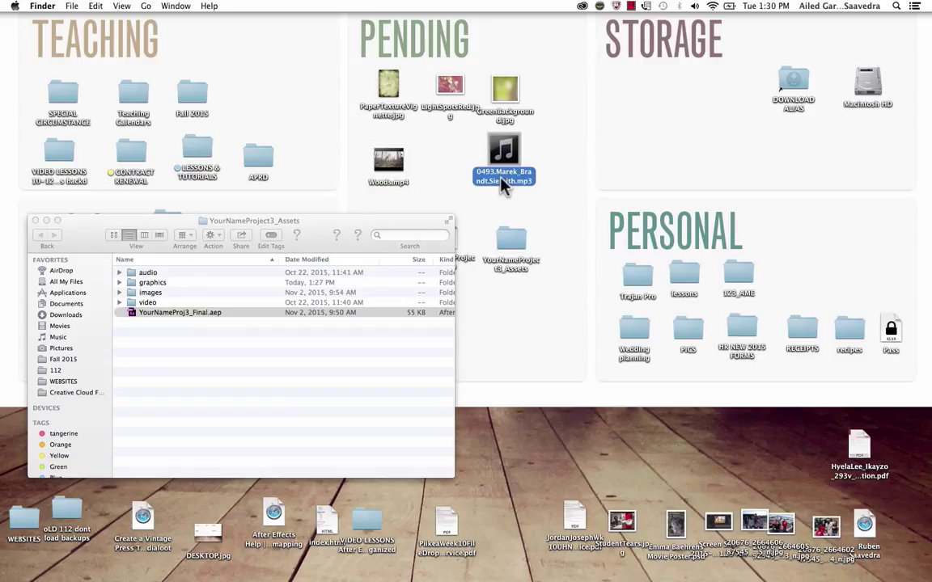
key(Return)
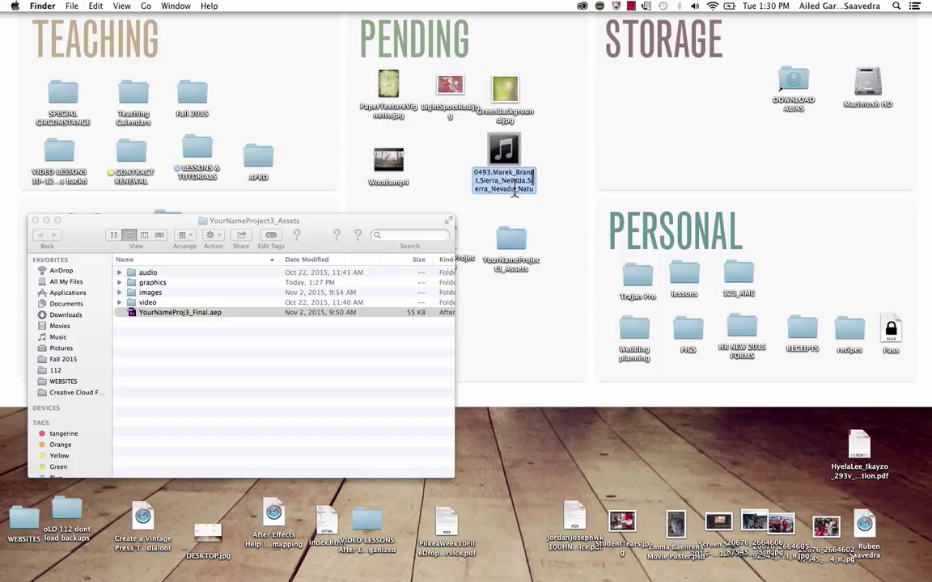
text(Naut.mp3)
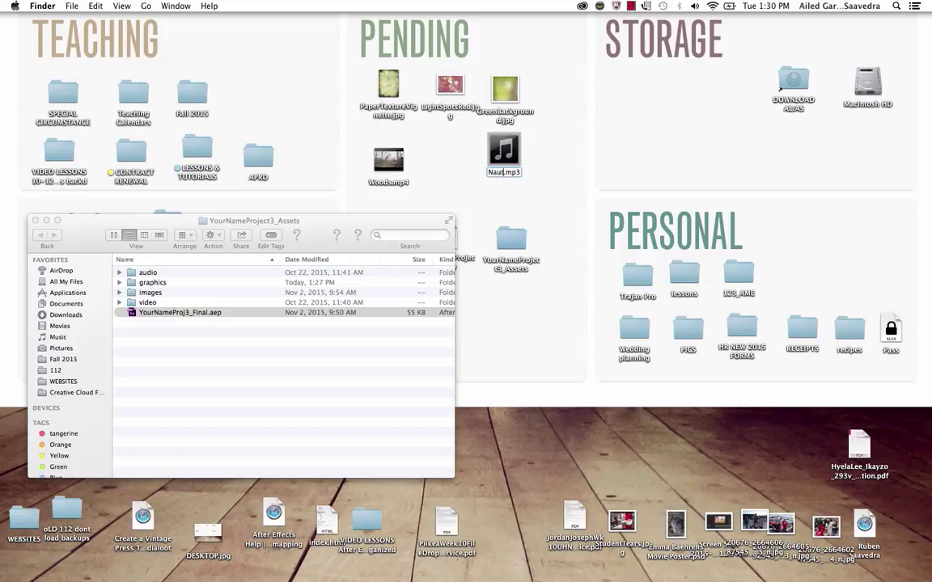
text(tureBirdsSound)
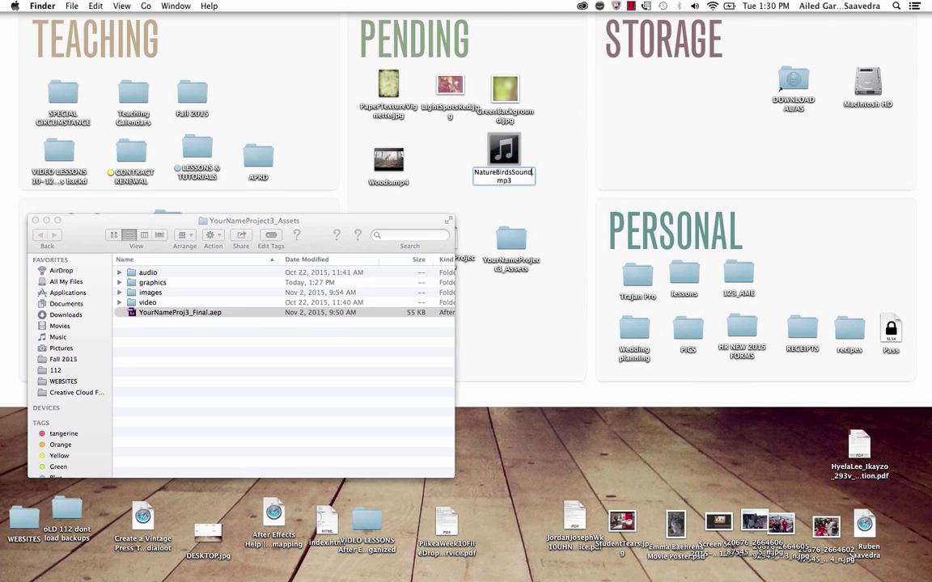
key(Return)
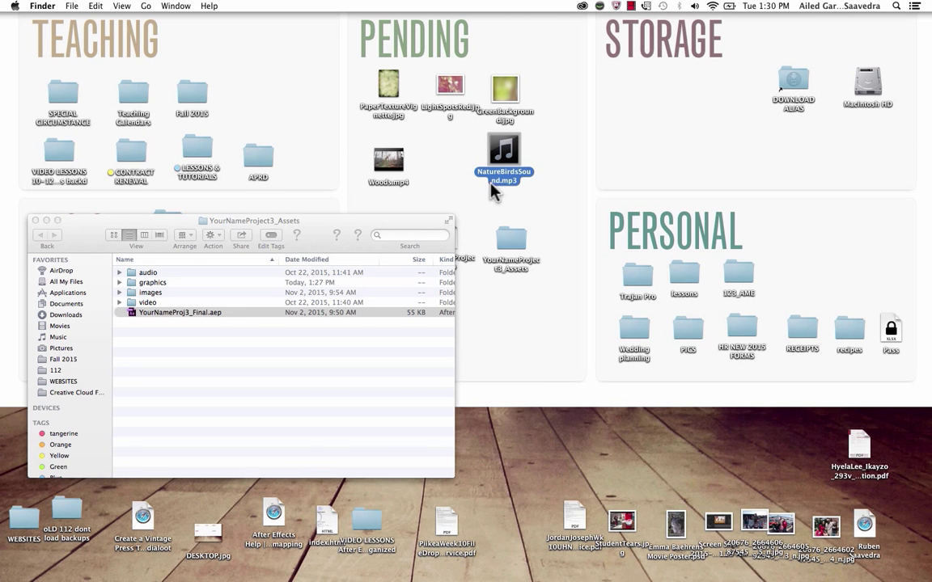
- Move PaperTextureVignette.jpg and LightSpotsRed.jpg from the desktop into the images folder of YourNameProject3_Assets
click(414, 225)
drag(414, 225, 424, 292)
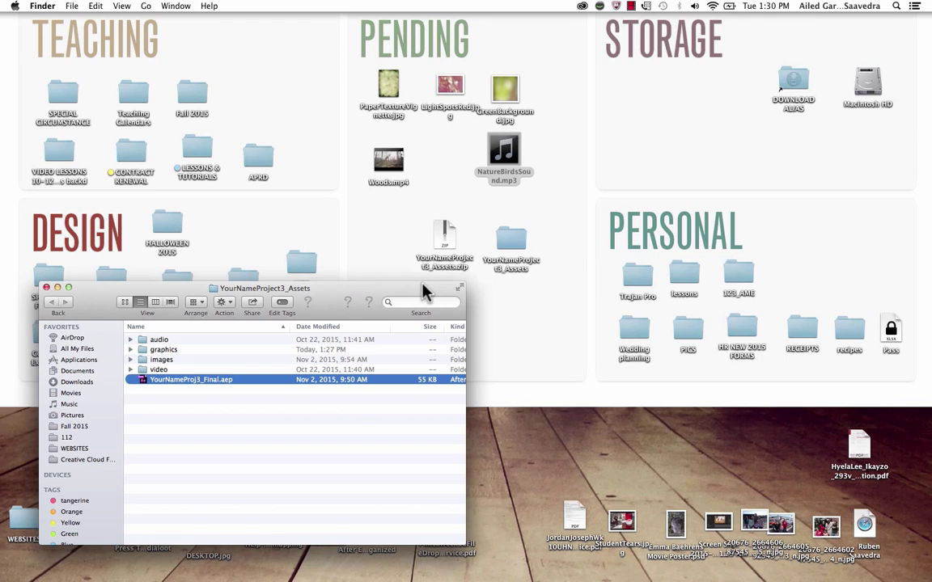
drag(349, 53, 544, 185)
click(547, 180)
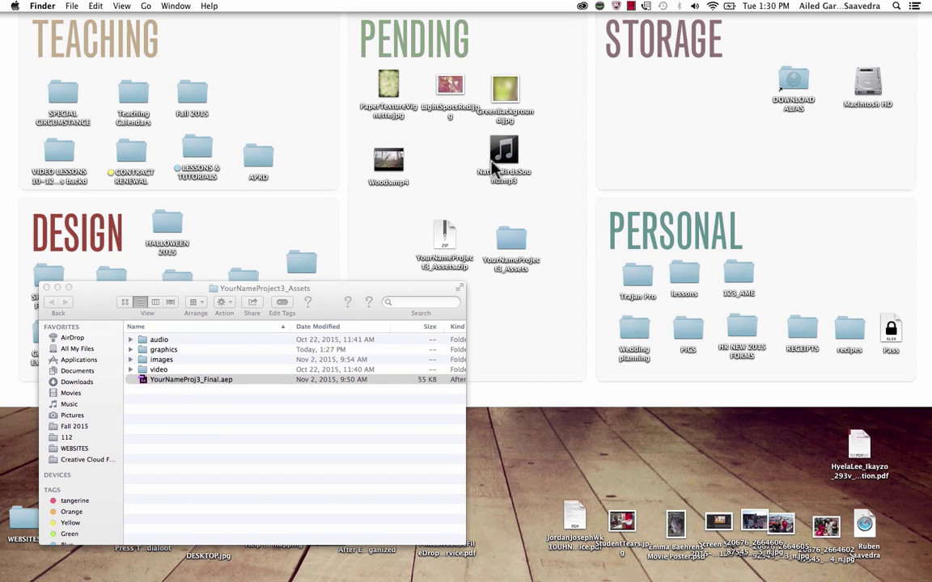
click(390, 86)
drag(390, 86, 170, 362)
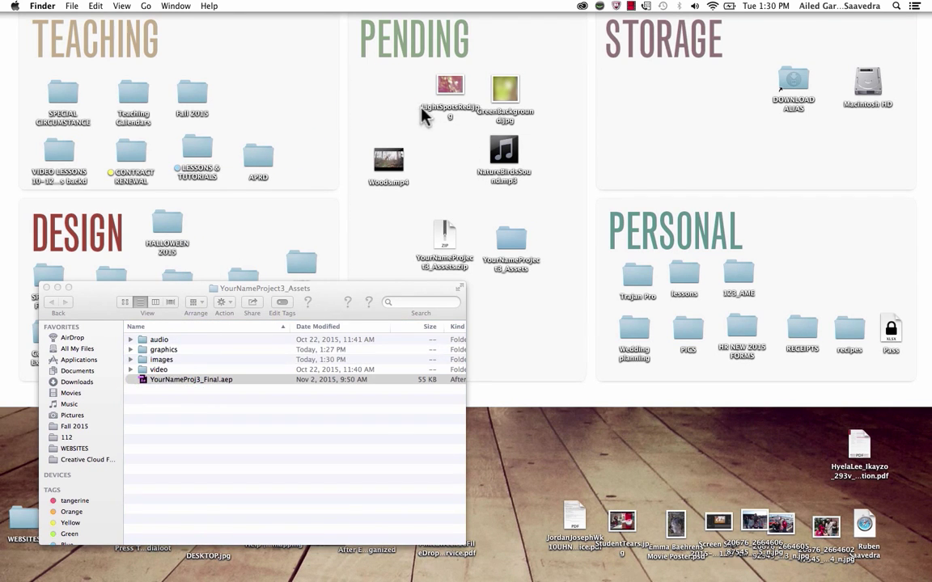
drag(449, 85, 155, 362)
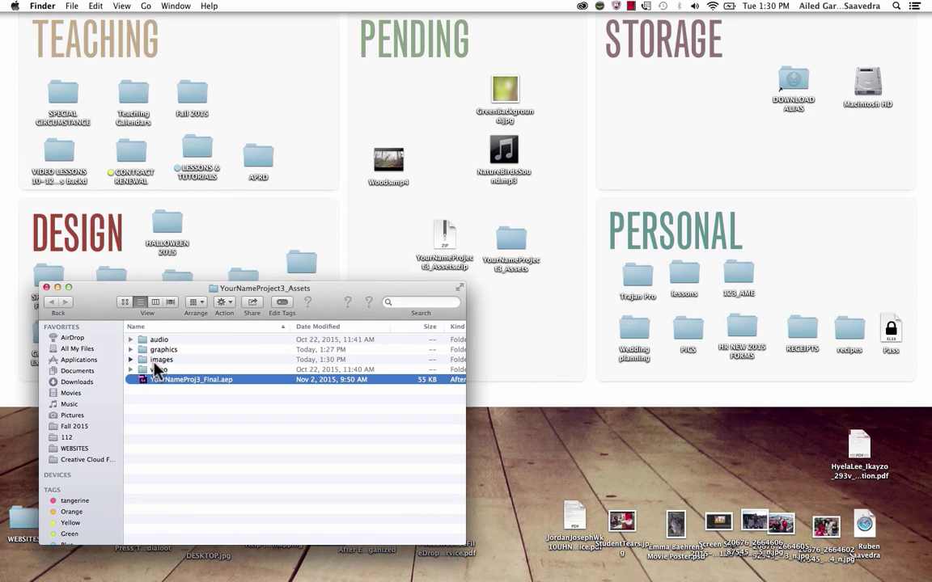
- Move Woods.mp4 into the video folder and NatureBirdsSound.mp3 into the audio folder of YourNameProject3_Assets
click(503, 91)
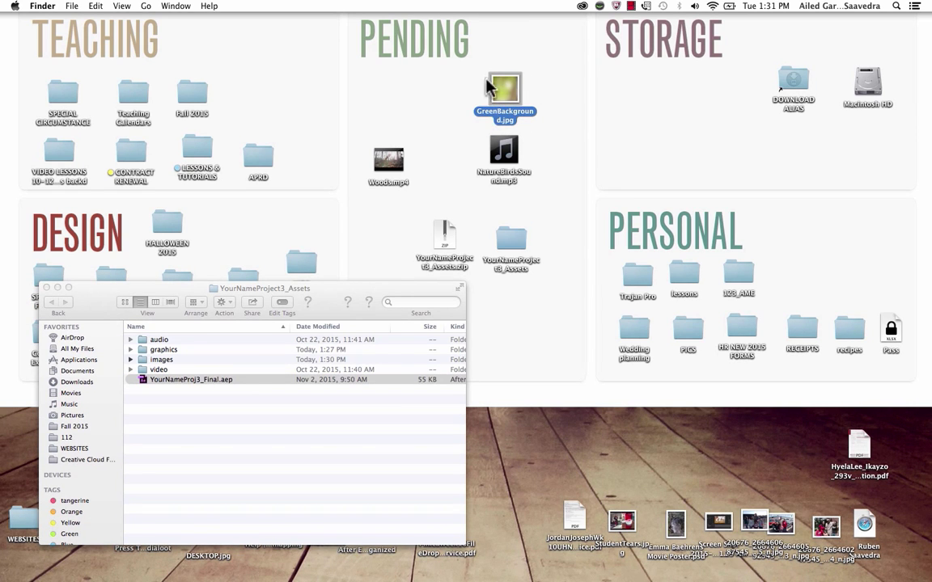
click(380, 287)
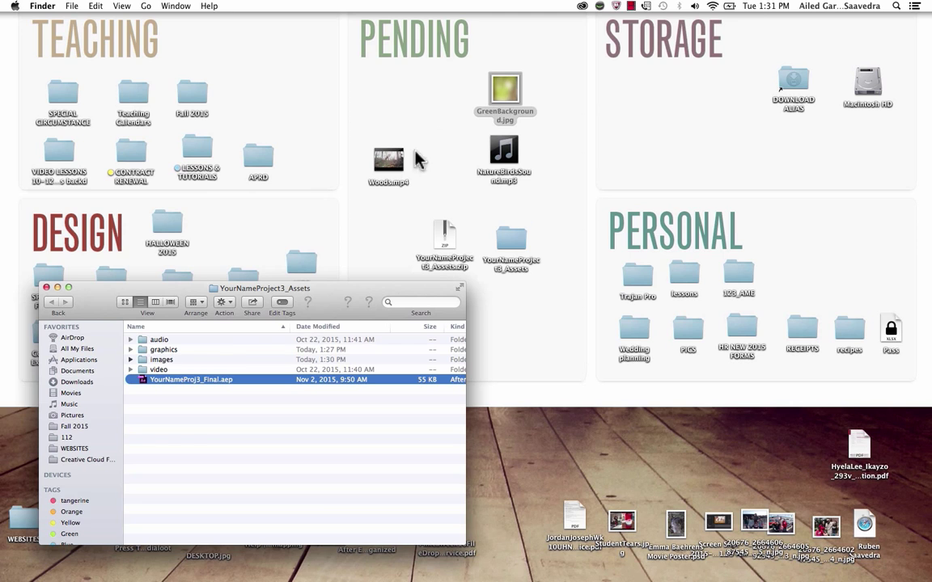
click(392, 166)
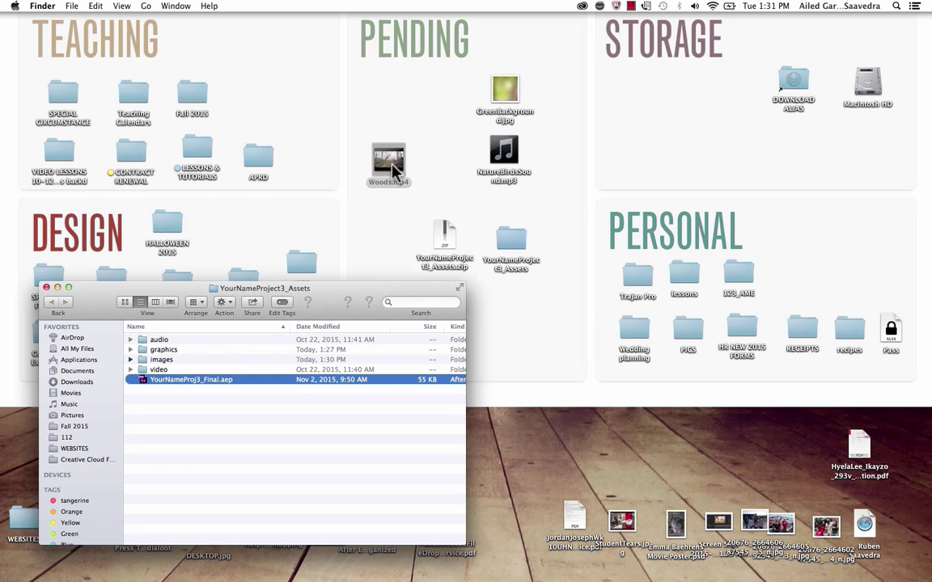
drag(393, 168, 164, 373)
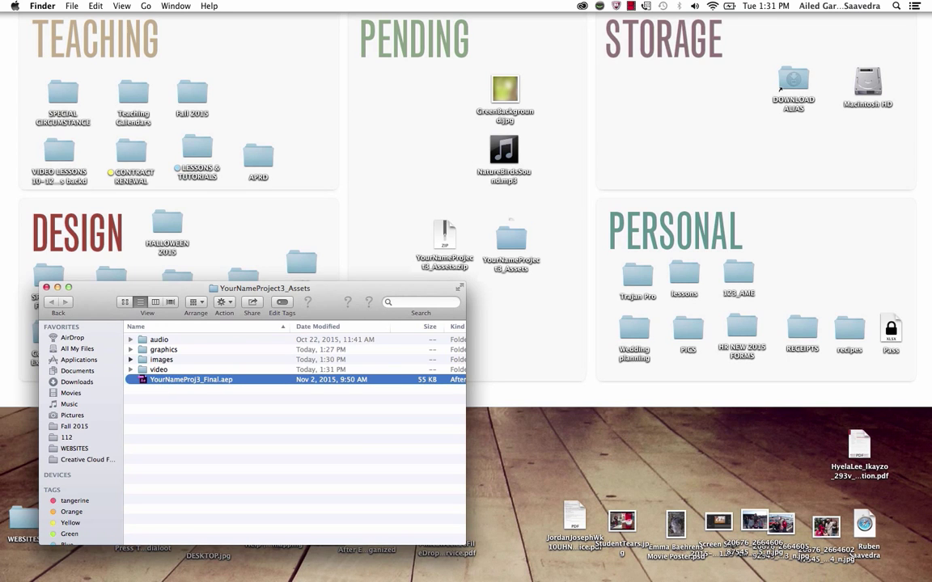
drag(503, 152, 159, 341)
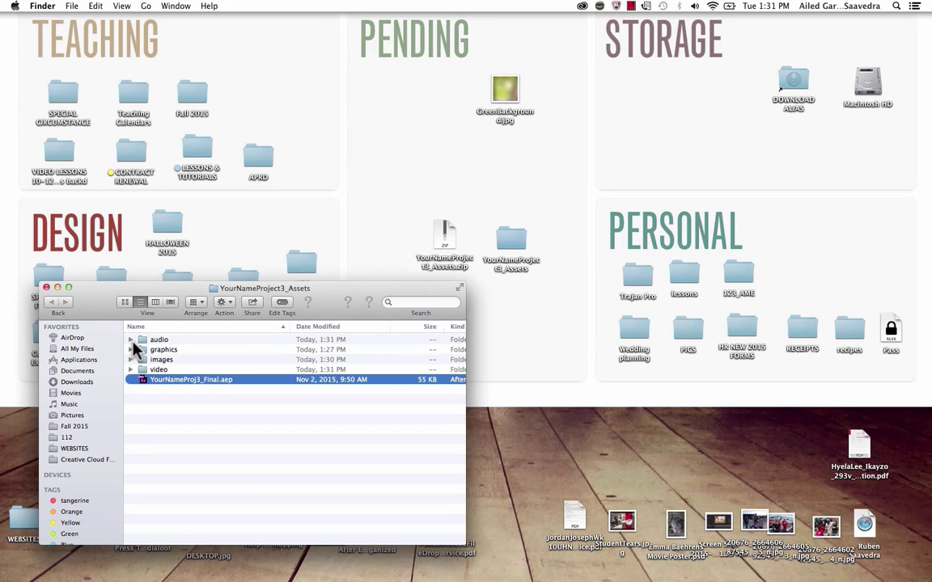
- Review the contents of the audio and graphics folders in YourNameProject3_Assets, going through the logo PNG files
click(131, 340)
click(131, 340)
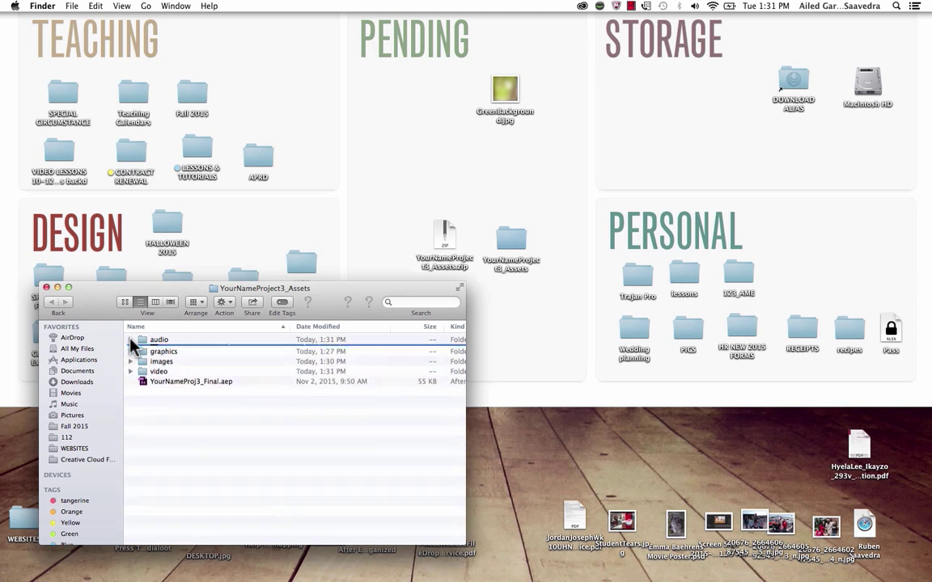
click(131, 350)
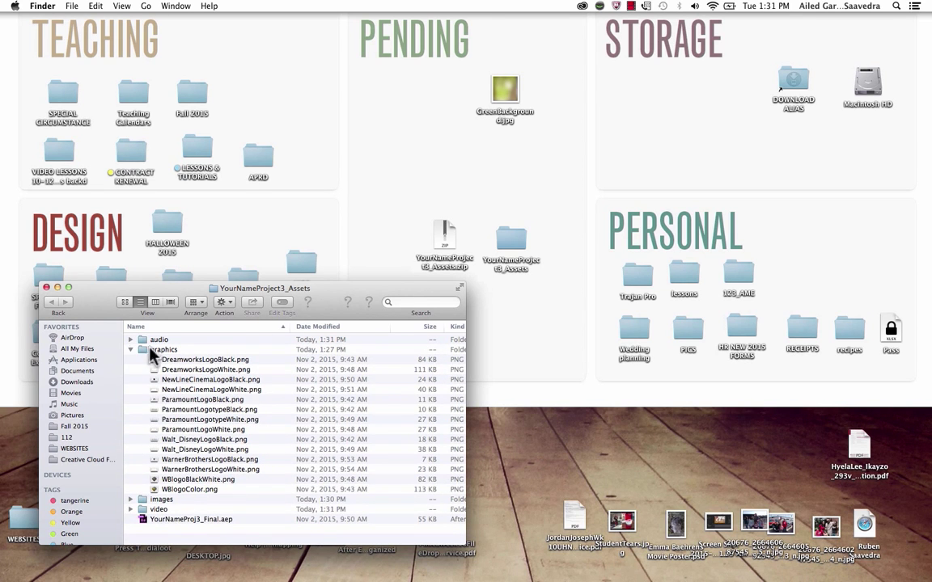
click(170, 360)
key(Down)
key(Down)
key(Down)
key(Down)
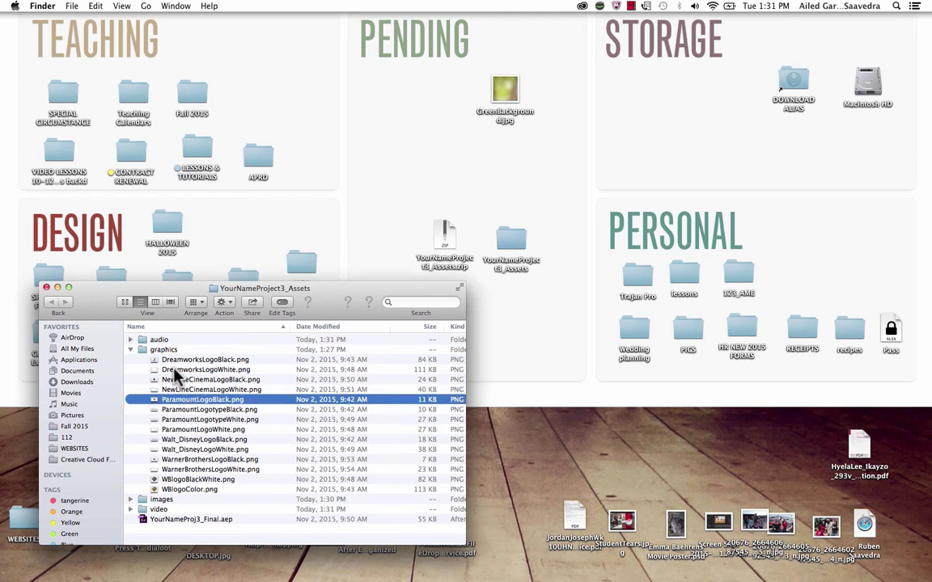
key(Down)
key(Down)
key(Down)
key(Down)
key(Down)
key(Down)
key(Down)
super+click(178, 469)
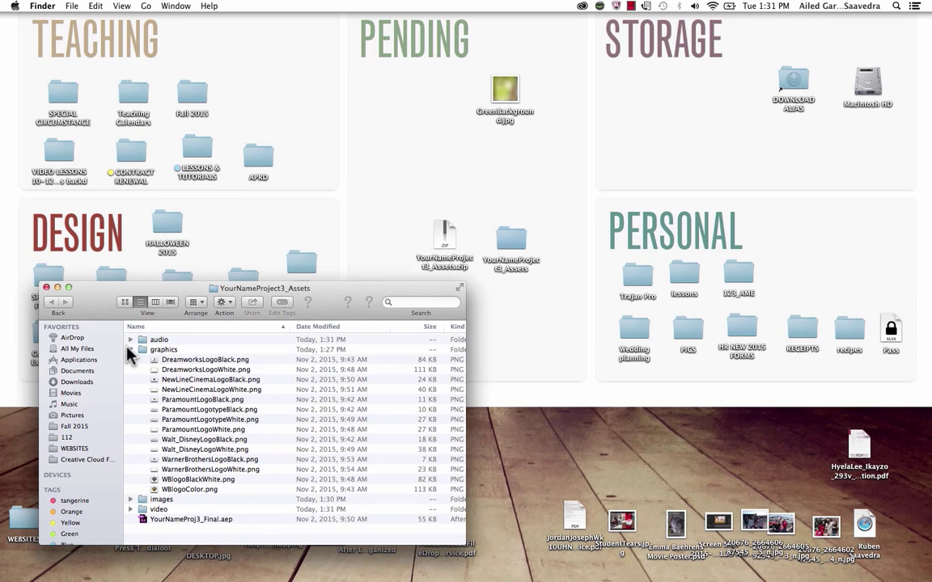
click(130, 350)
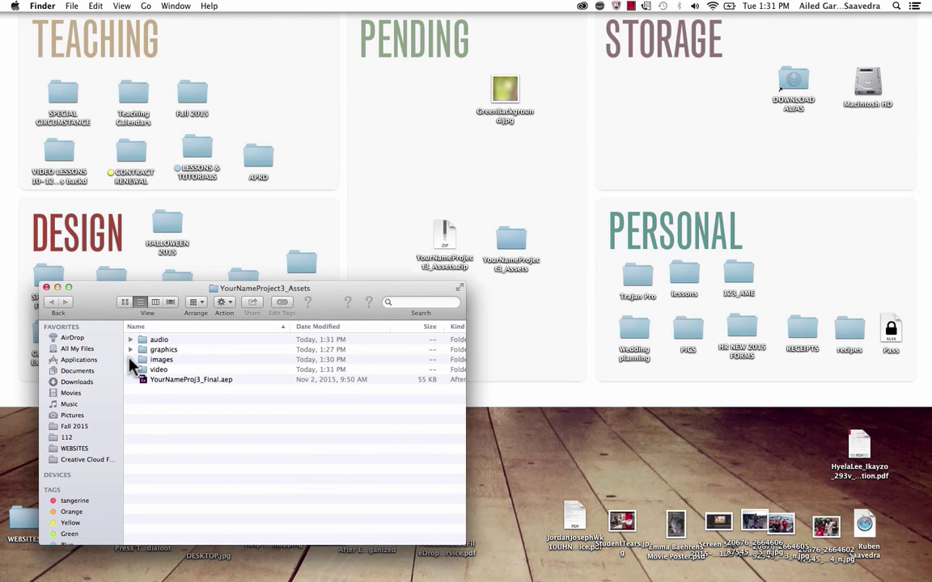
- Check the files inside the images and video folders of YourNameProject3_Assets
click(130, 360)
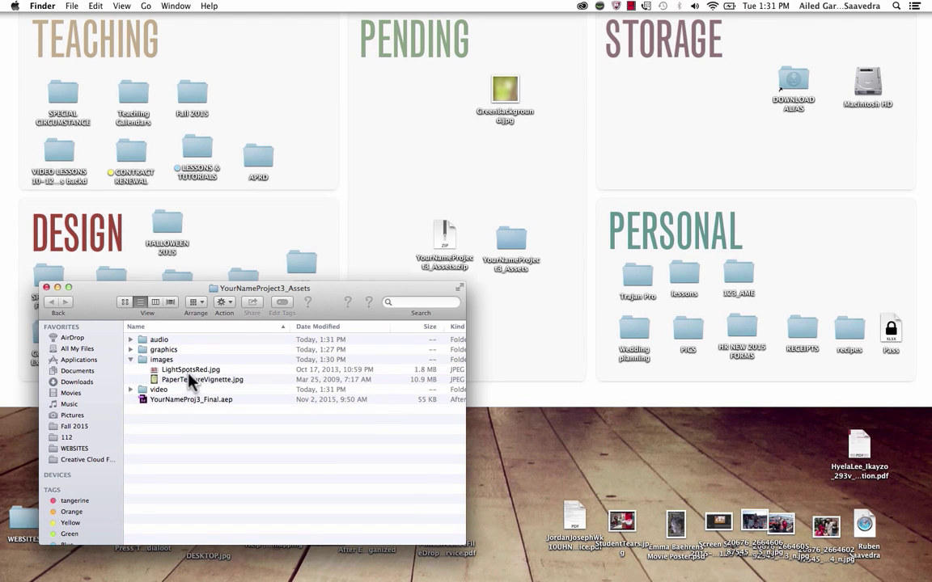
click(130, 359)
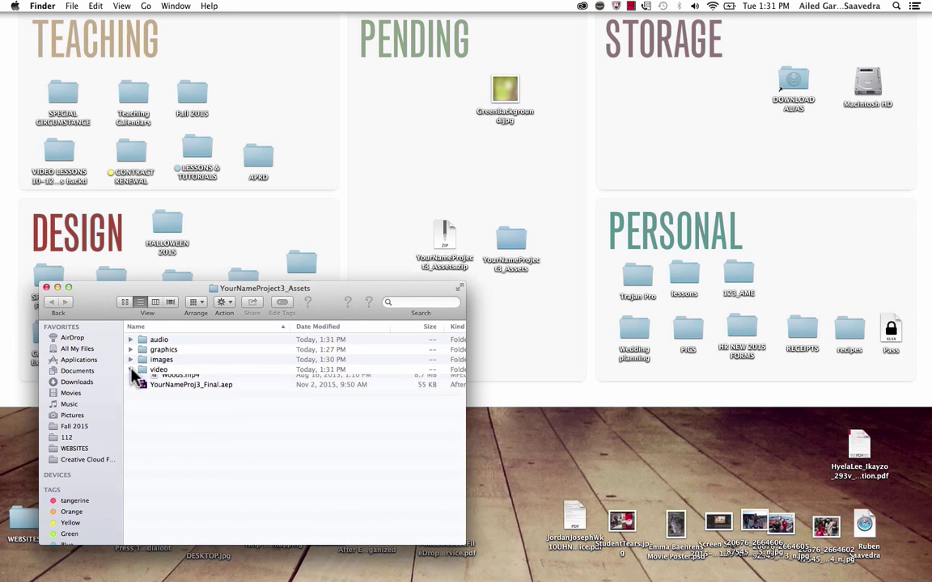
click(131, 370)
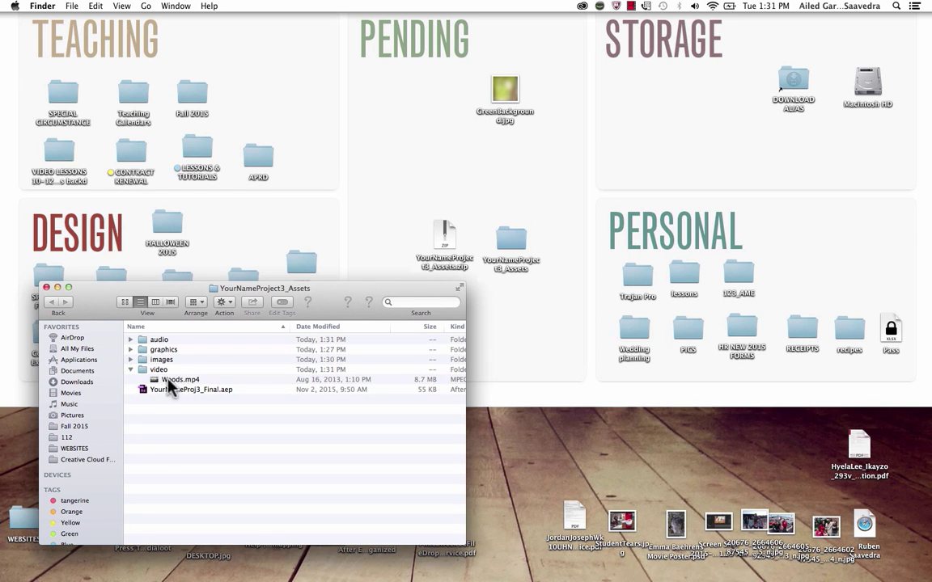
click(131, 370)
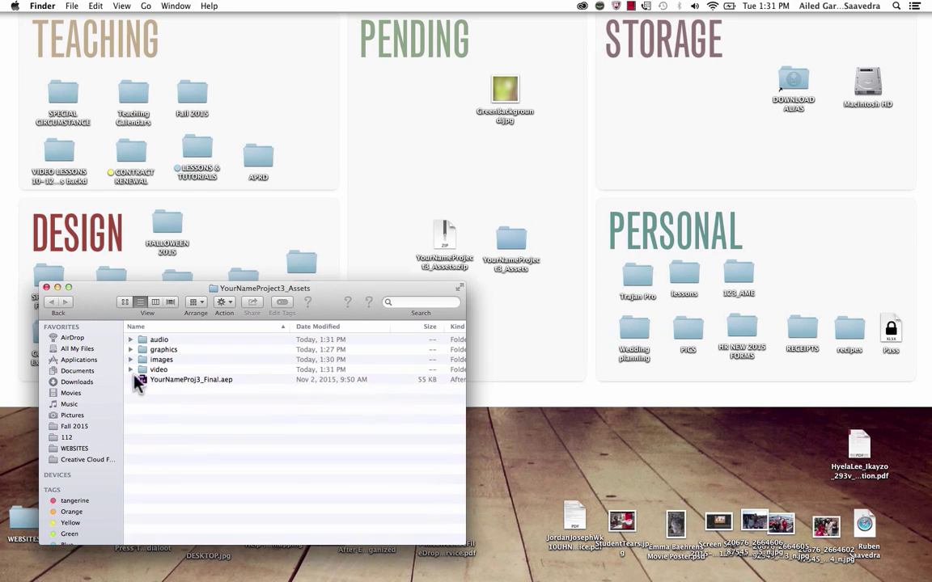
- Rename YourNameProj3_Final.aep by replacing the "YourName" placeholder with the student's first and last name
click(201, 379)
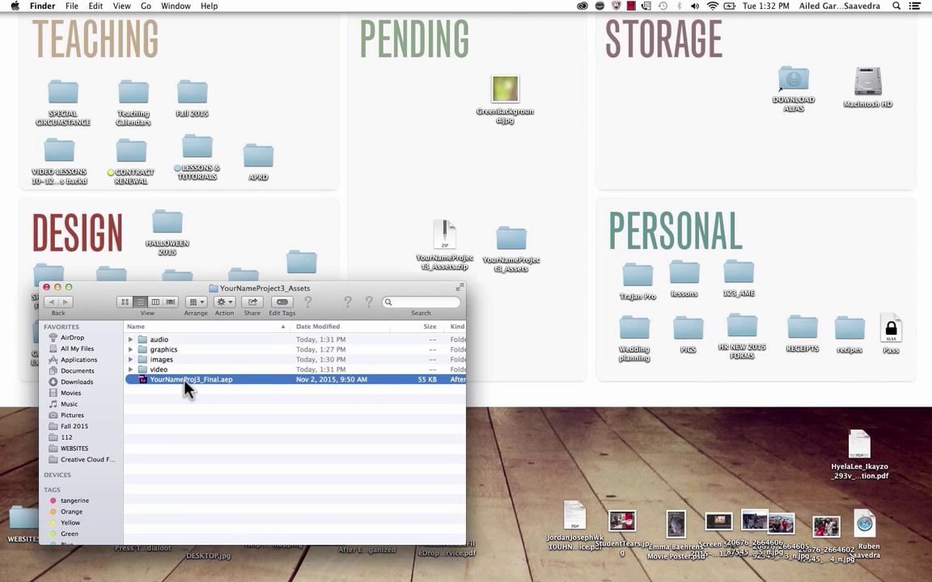
click(186, 382)
drag(151, 379, 177, 380)
text(AiledGarcia)
key(Return)
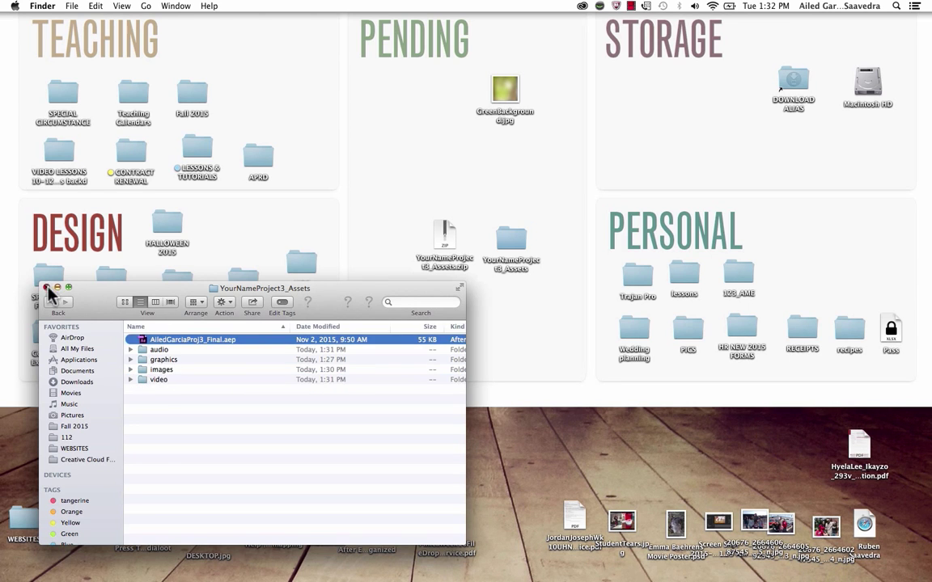
- Close the folder window and rename the YourNameProject3_Assets folder, replacing "YourName" with the student's first and last name
click(46, 288)
click(504, 267)
click(503, 266)
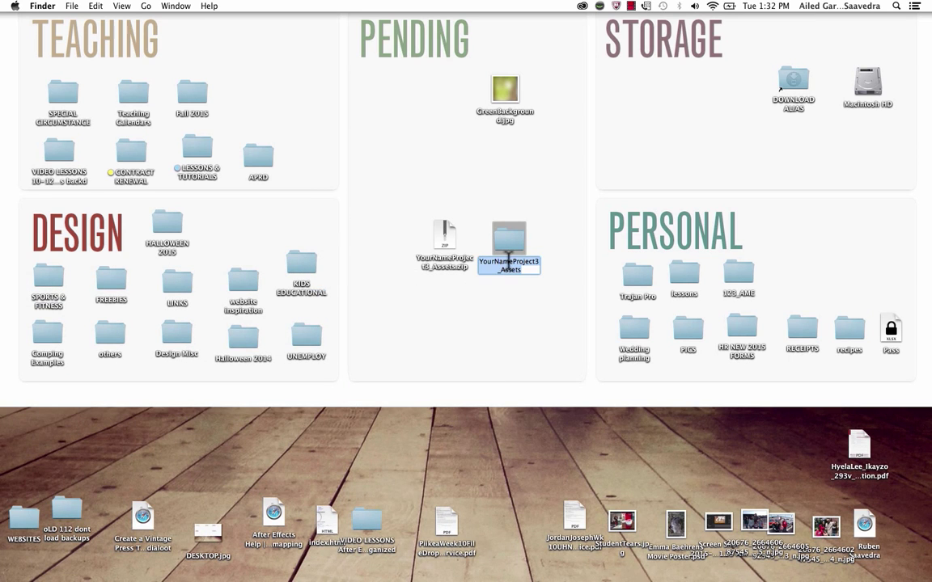
drag(510, 261, 441, 235)
text(AiledGa)
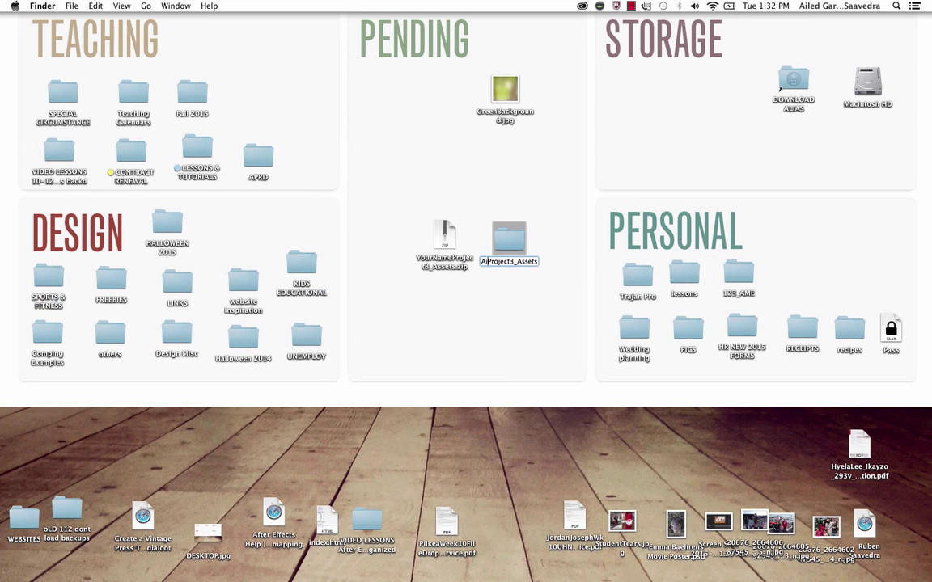
text(rcia)
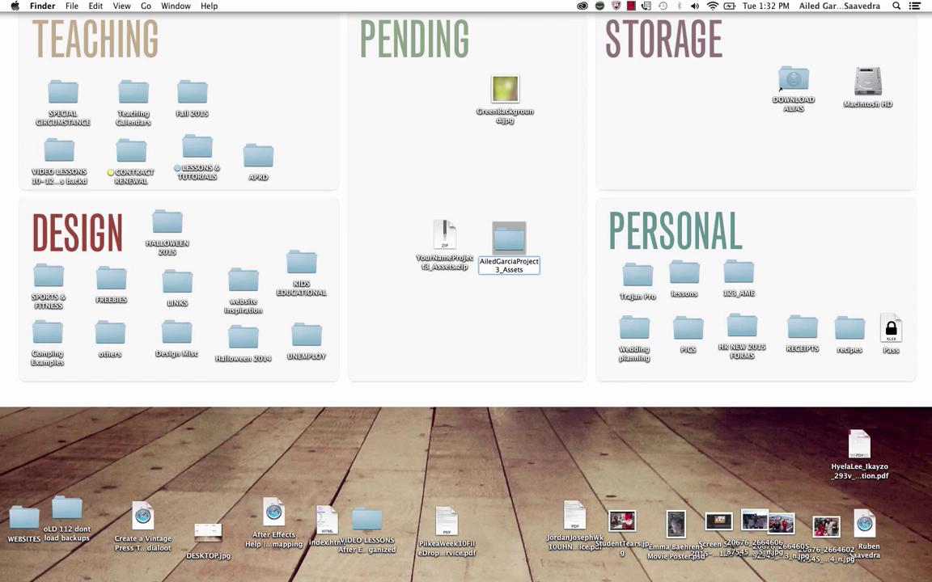
key(Return)
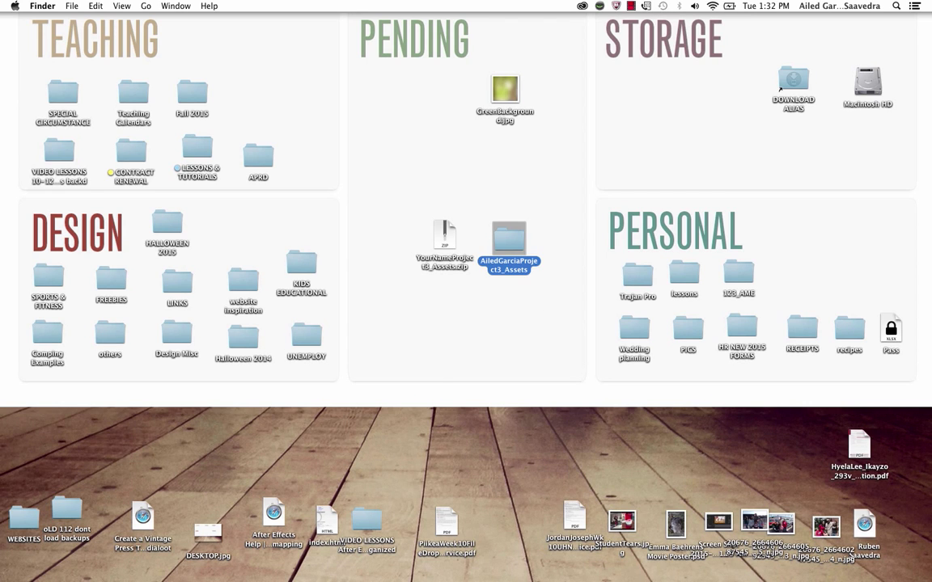
- Reopen the renamed Project3_Assets folder and open its Proj3_Final.aep project file in After Effects
drag(508, 247, 505, 247)
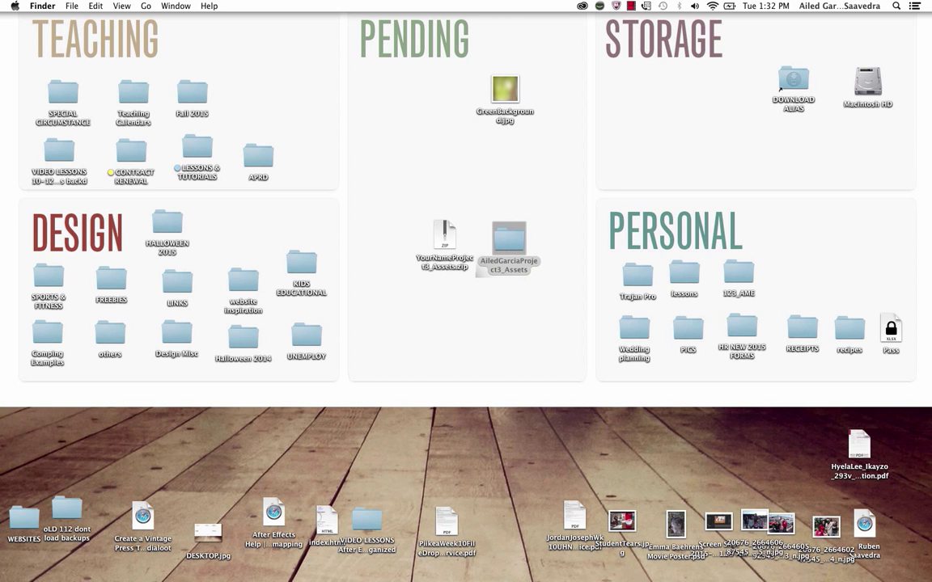
double_click(508, 241)
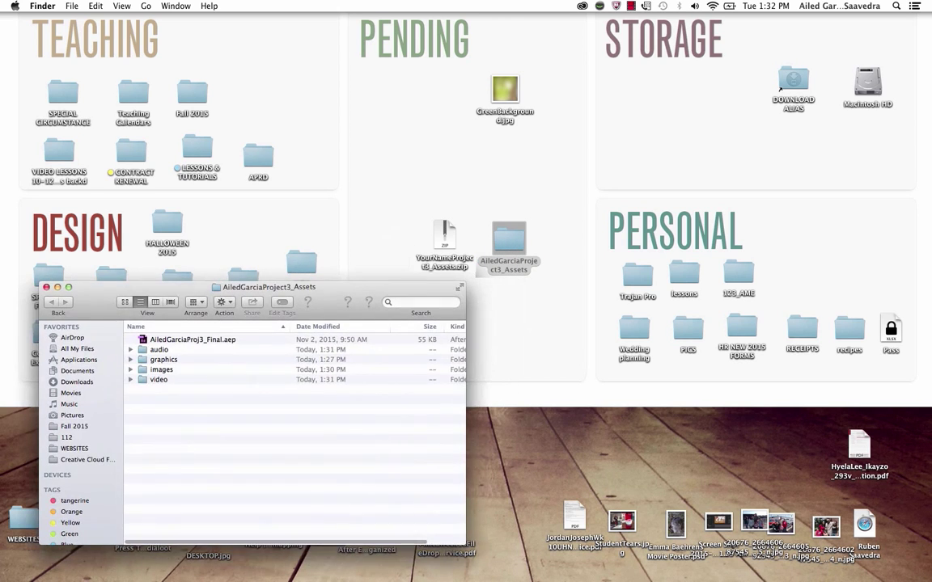
click(177, 341)
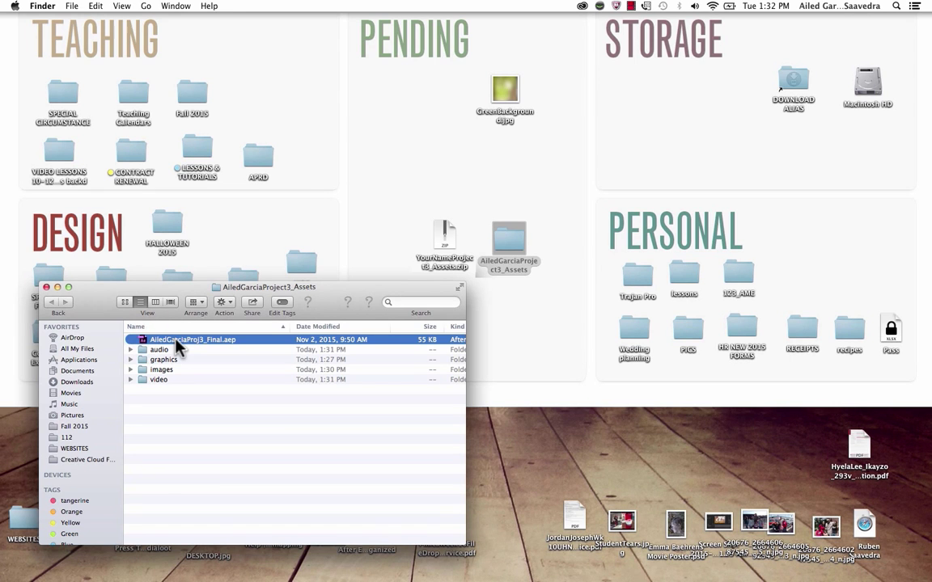
double_click(177, 343)
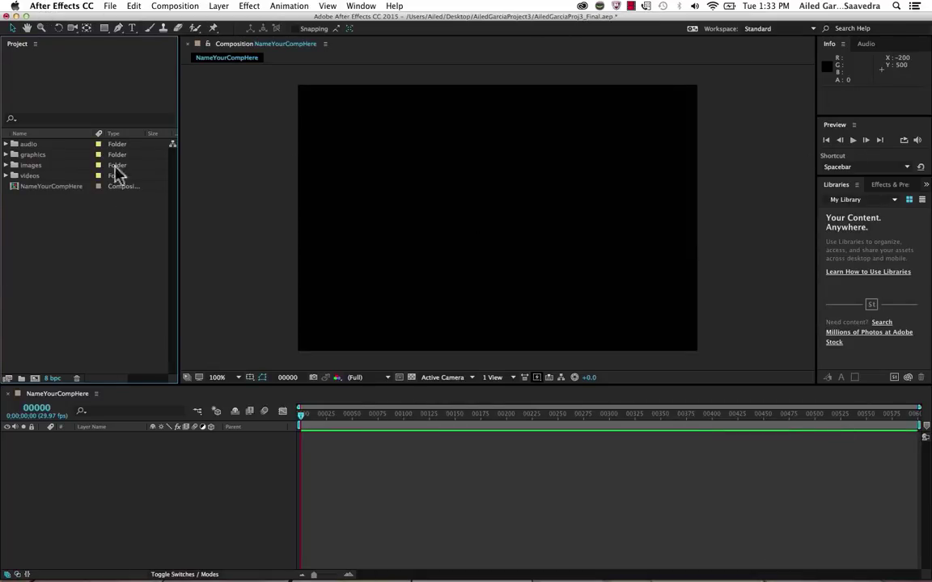
- Look over the project's audio, graphics, images and videos folders
click(17, 144)
click(18, 154)
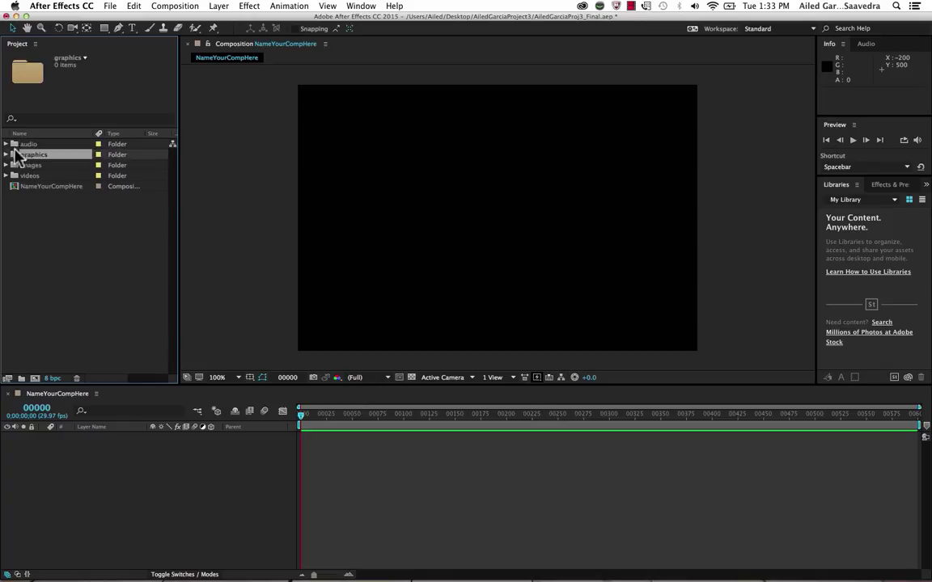
click(18, 165)
click(18, 175)
click(45, 238)
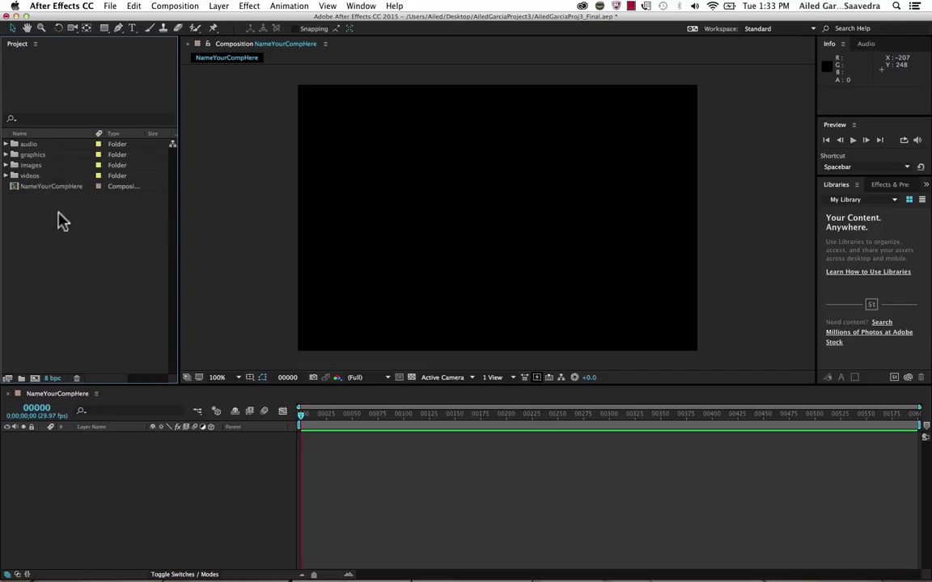
- Start a multiple-file import and open the renamed Project3_Assets folder on the desktop
click(108, 6)
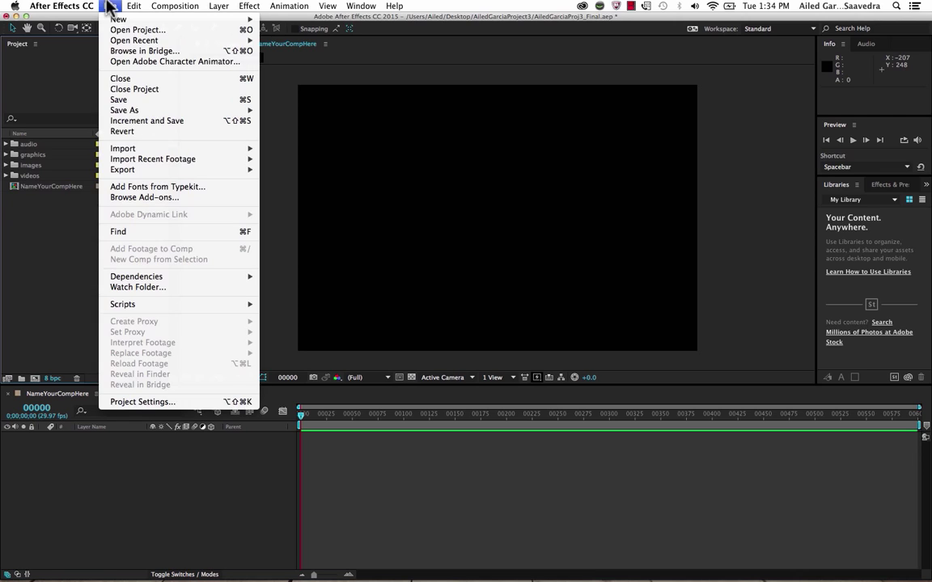
mouse_move(157, 149)
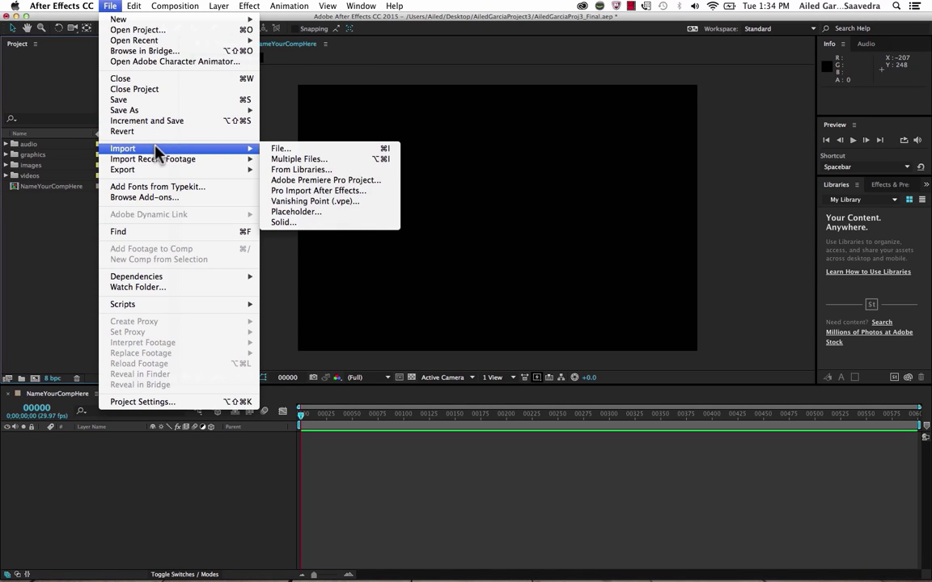
click(296, 162)
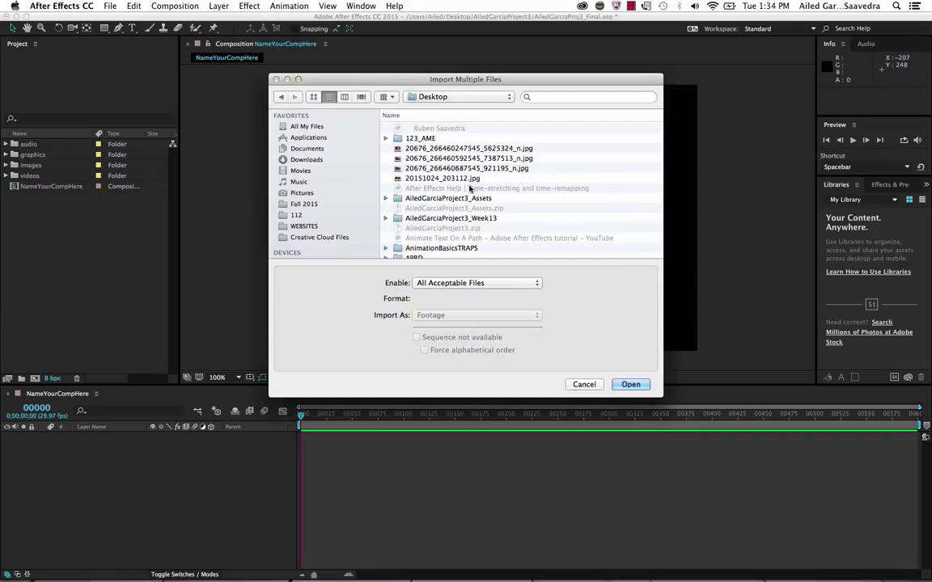
click(473, 200)
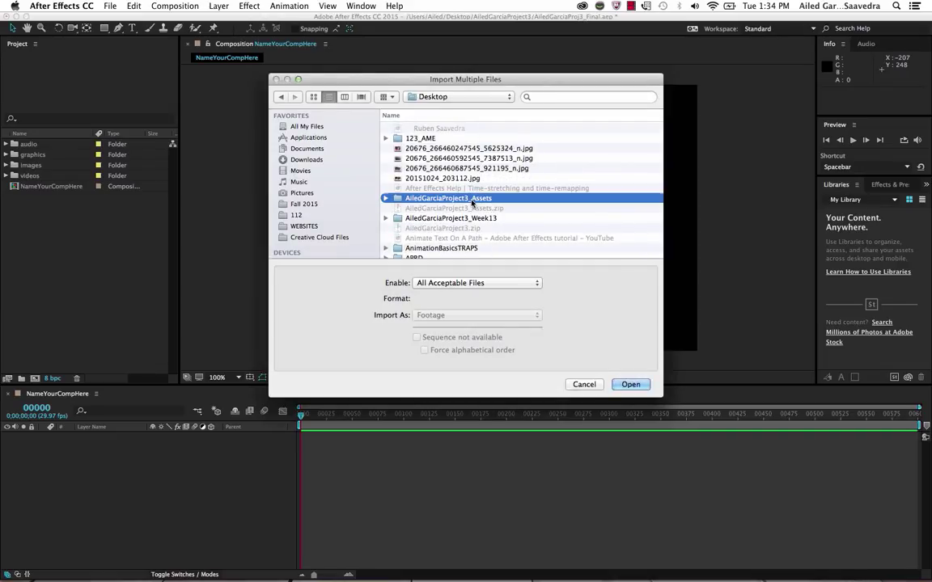
double_click(474, 199)
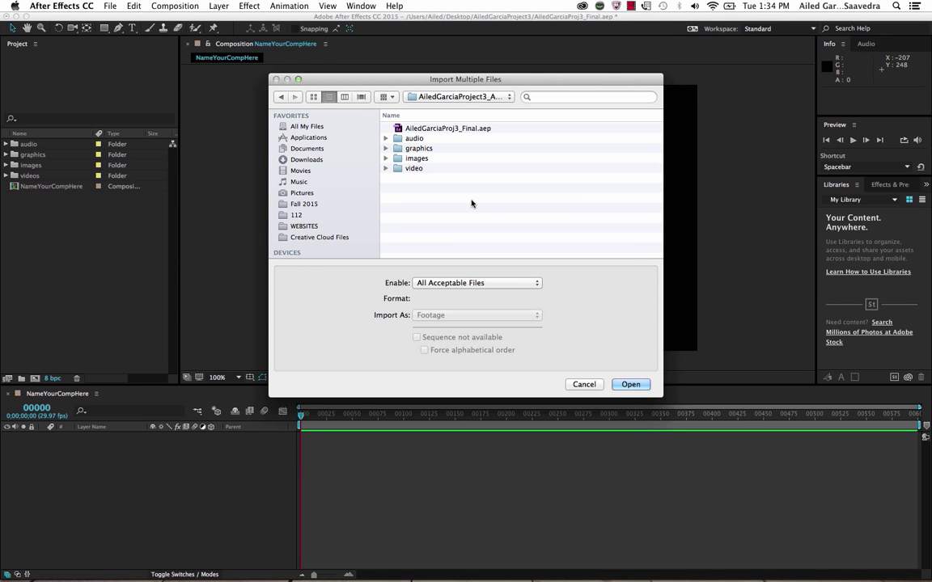
- Expand the audio, graphics, images and video subfolders in the import file list
click(386, 138)
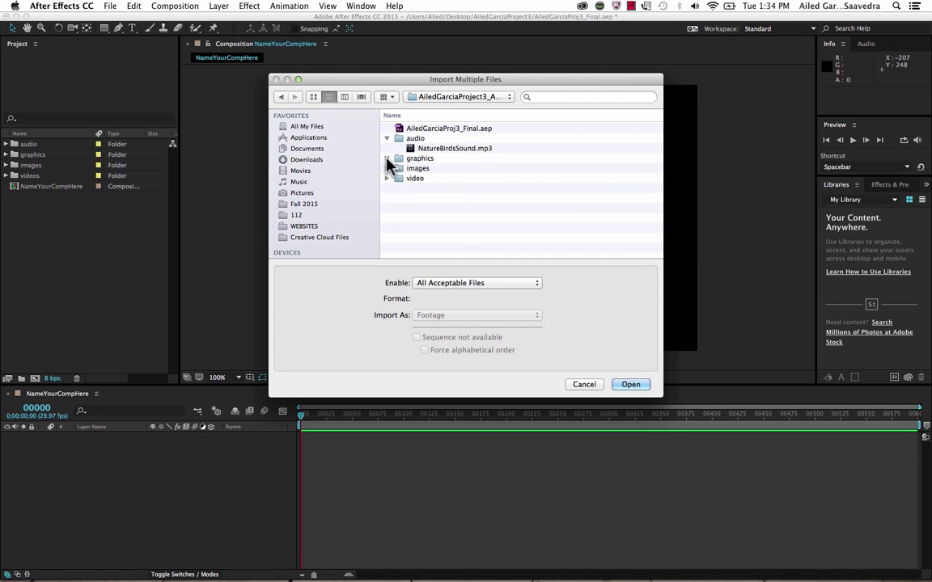
click(389, 158)
scroll(395, 202, down, 5)
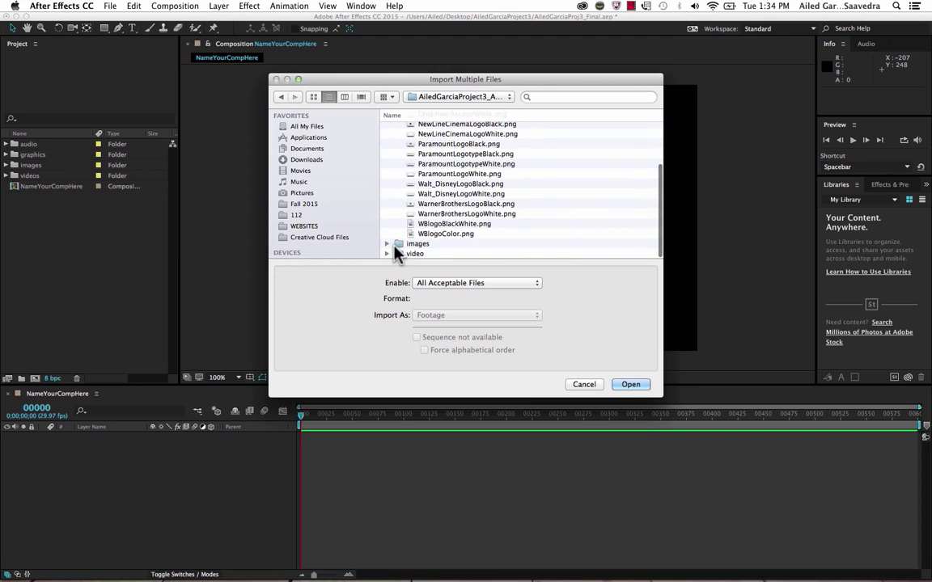
click(387, 241)
scroll(387, 252, up, 5)
scroll(387, 256, up, 2)
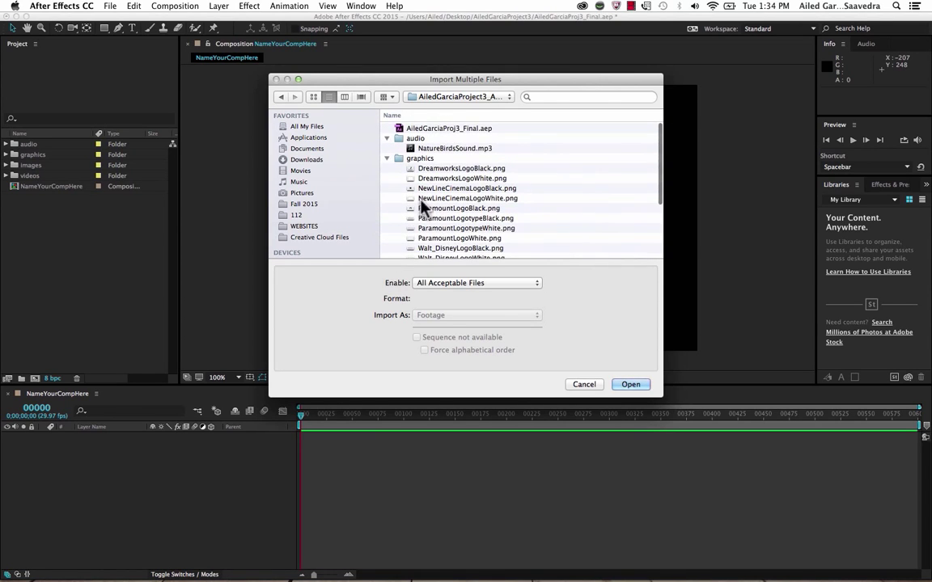
- Select NatureBirdsSound.mp3 from the audio folder and NewLineCinemaLogoWhite.png from the graphics folder for import
click(466, 150)
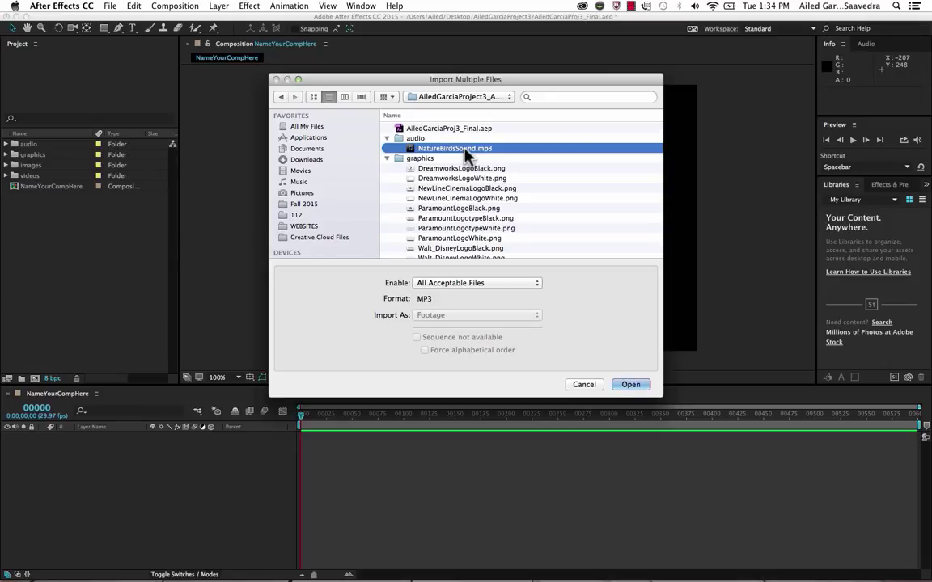
scroll(466, 154, down, 3)
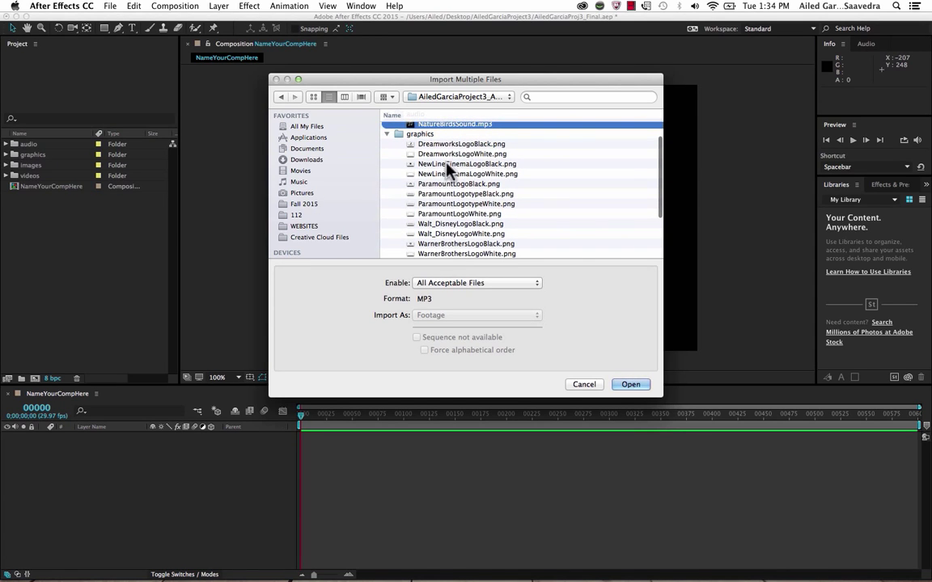
scroll(446, 165, down, 5)
scroll(445, 162, up, 4)
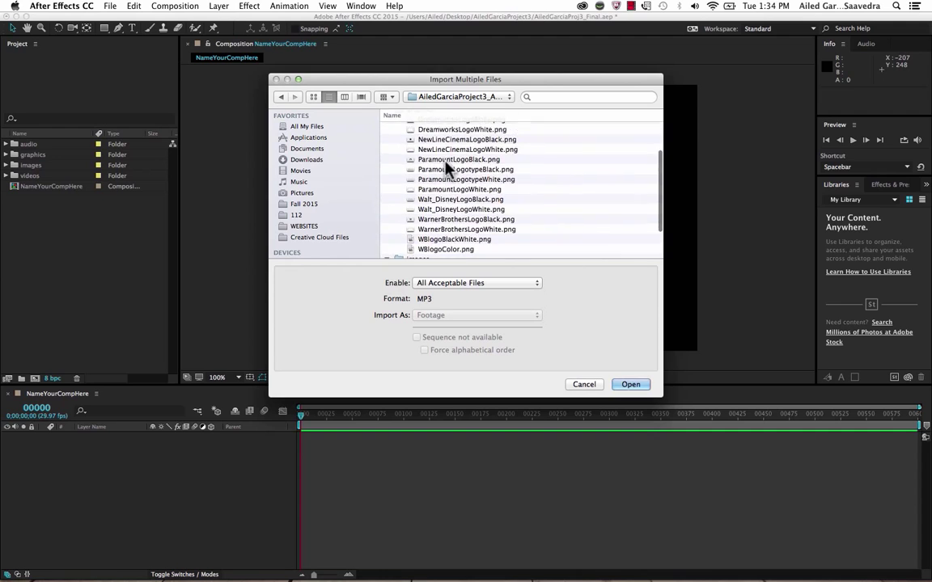
scroll(446, 163, up, 2)
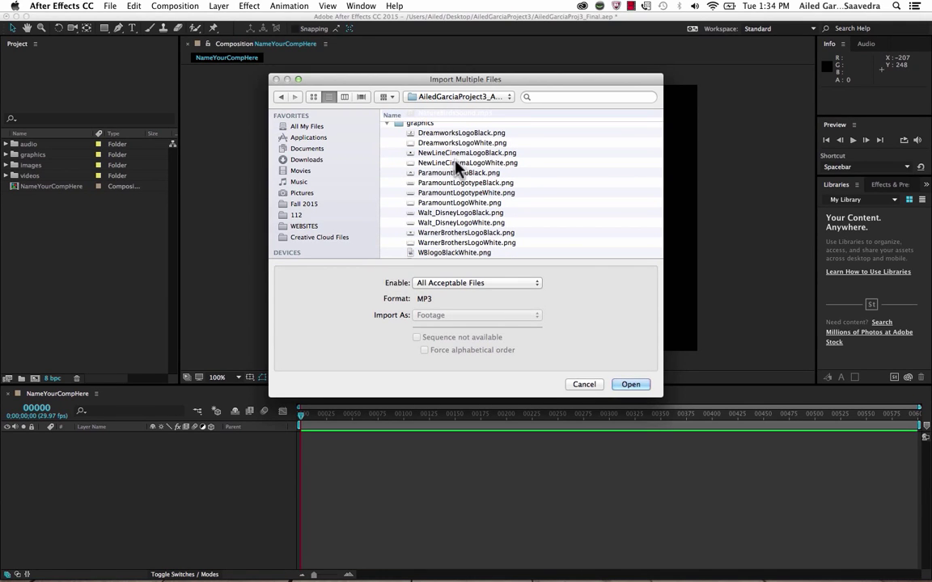
click(457, 165)
scroll(458, 166, down, 3)
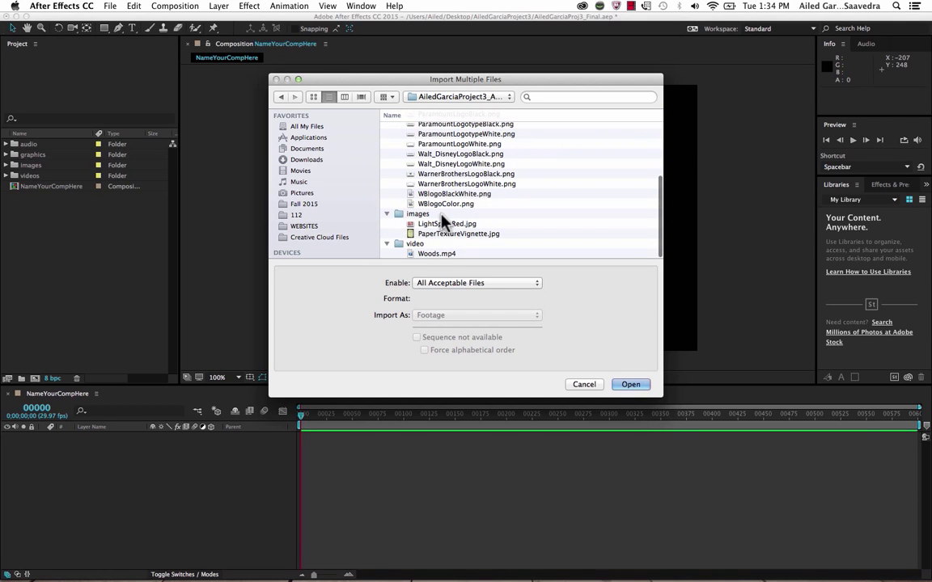
- Add LightSpotsRed.jpg, PaperTextureVignette.jpg and Woods.mp4 to the selection, import all the selected files, and finish the multiple-file import
click(441, 226)
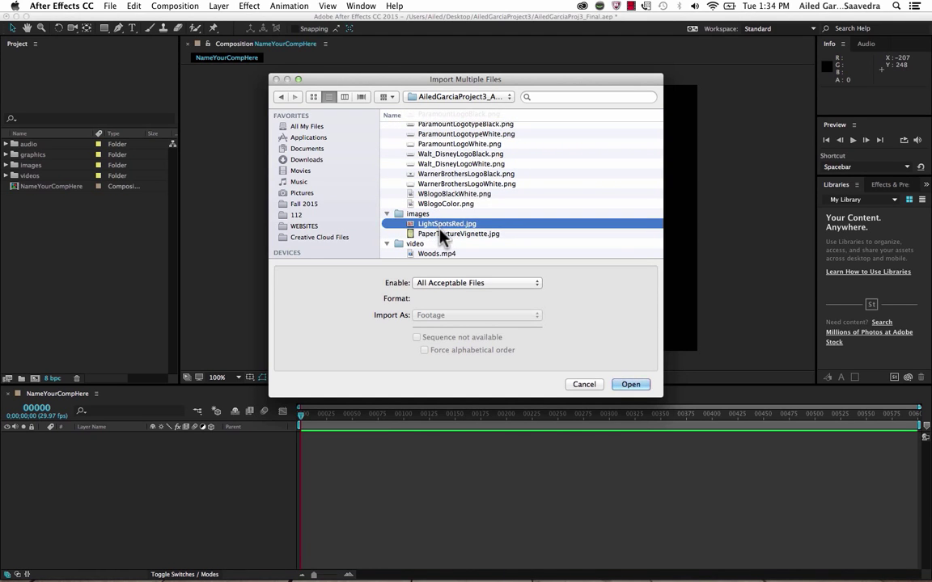
shift+click(441, 233)
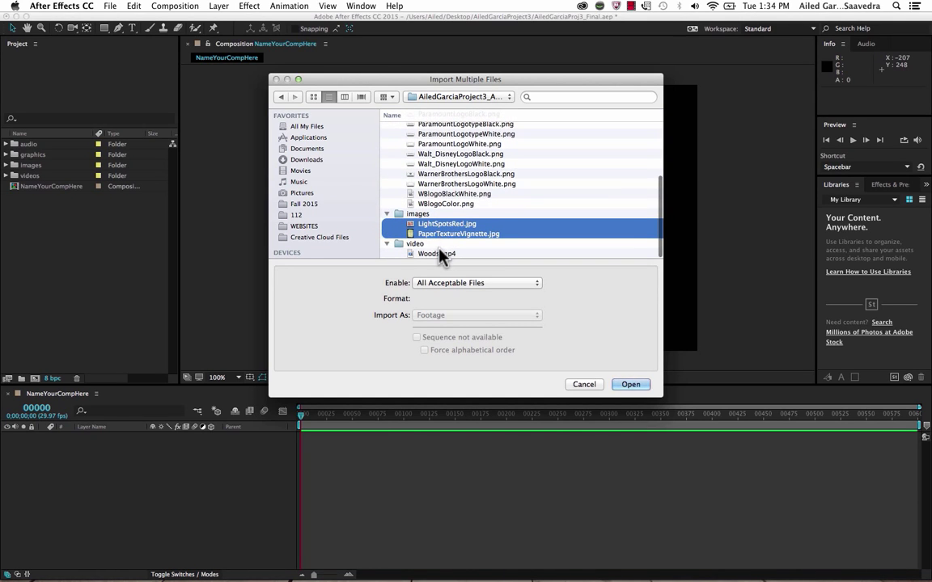
super+click(439, 254)
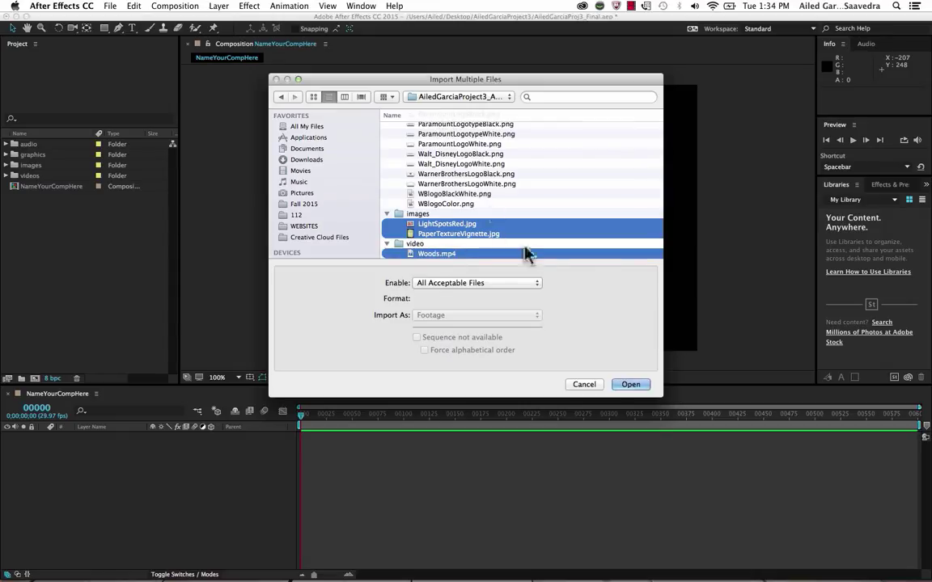
click(624, 386)
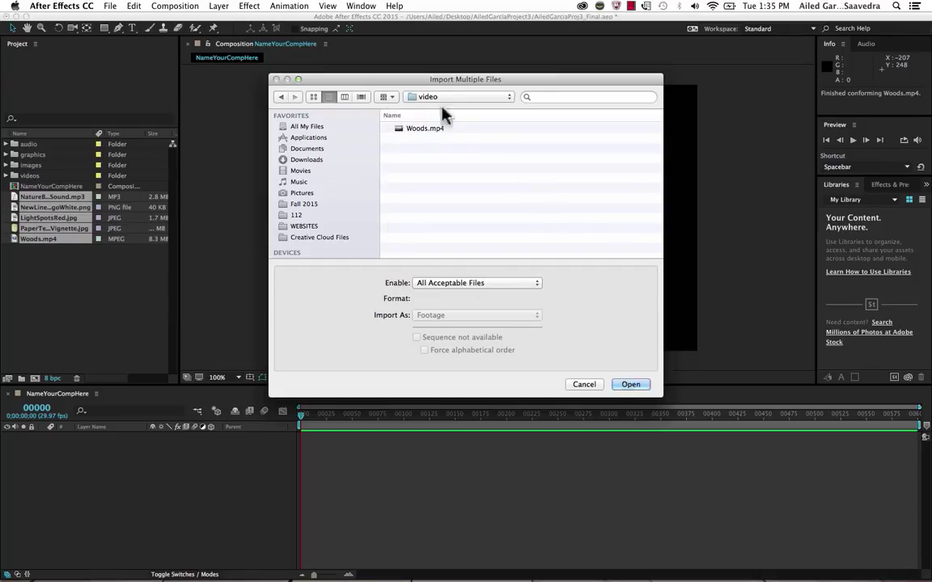
click(583, 385)
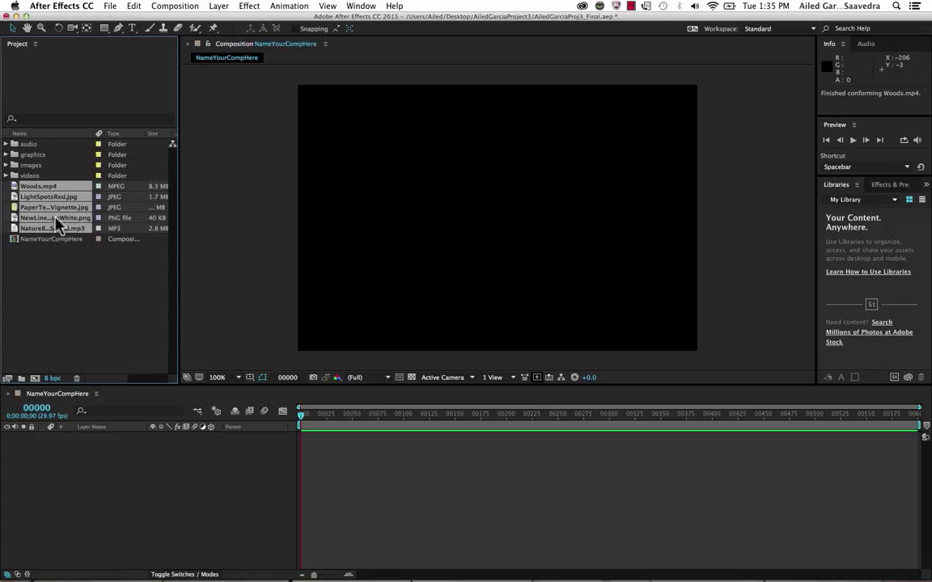
- Sort the imported files into the matching project folders: Woods.mp4 in videos, both JPGs in images, the logo in graphics and NatureBirdsSound.mp3 in audio
click(61, 262)
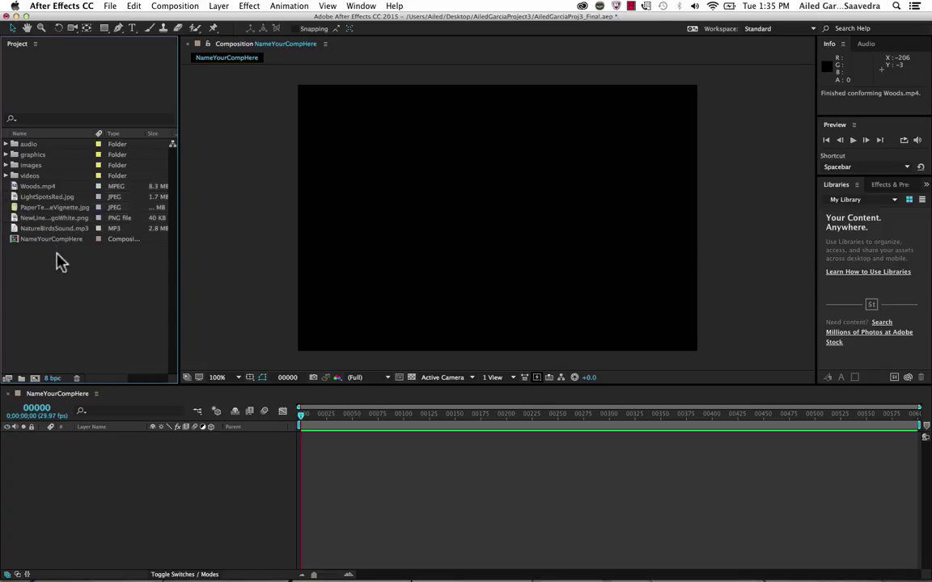
click(26, 186)
mouse_move(23, 186)
mouse_down()
mouse_move(29, 175)
mouse_move(33, 189)
mouse_move(36, 161)
mouse_move(39, 180)
mouse_up()
click(32, 189)
click(34, 191)
click(36, 193)
drag(43, 168, 43, 167)
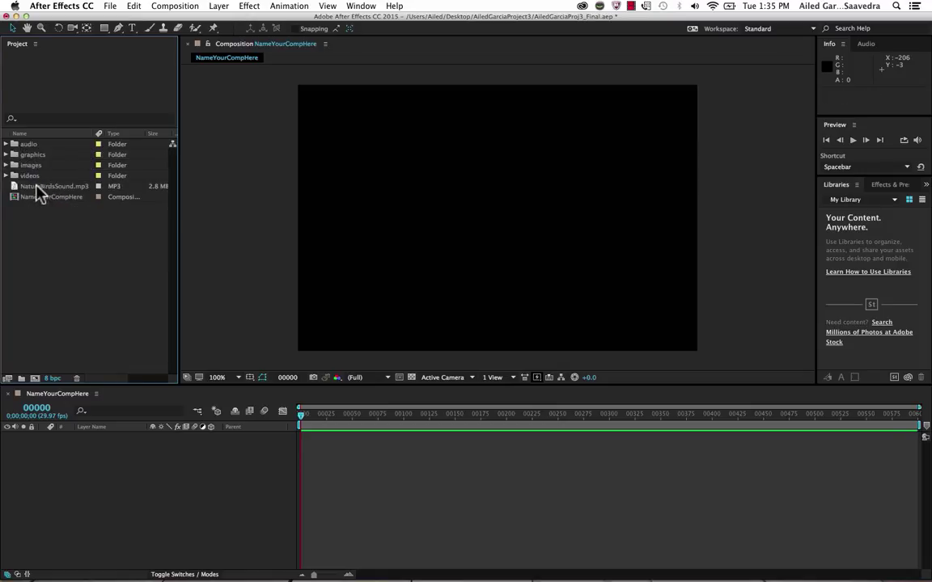
click(35, 187)
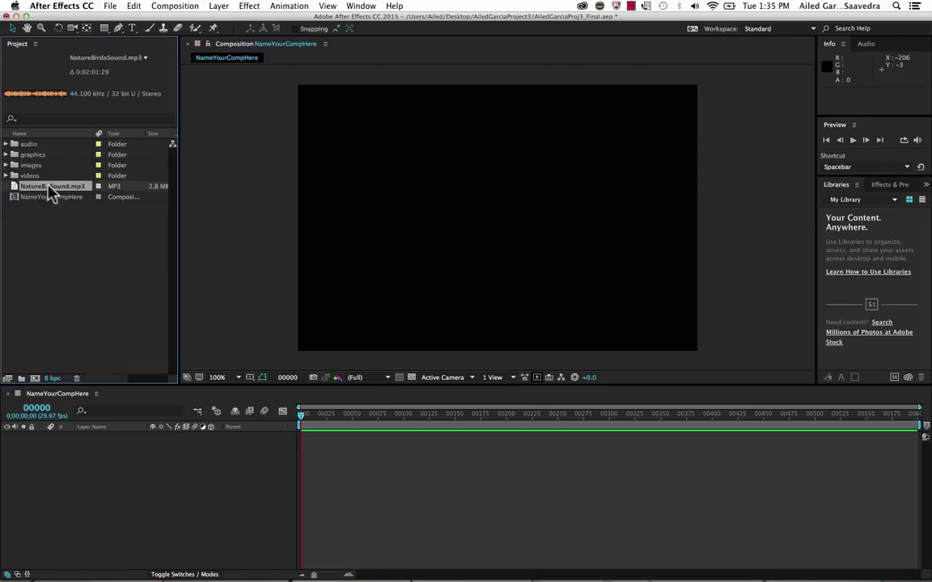
mouse_move(50, 190)
mouse_down()
mouse_move(37, 193)
mouse_move(56, 166)
mouse_move(41, 174)
mouse_up()
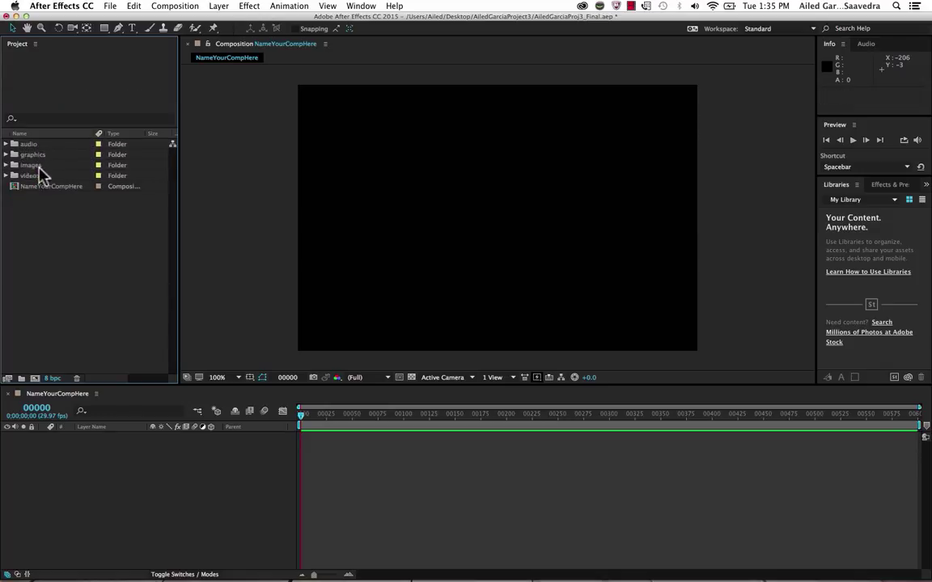
- Rename the NameYourCompHere composition with the author's full name followed by a dash and LostBoys
click(39, 187)
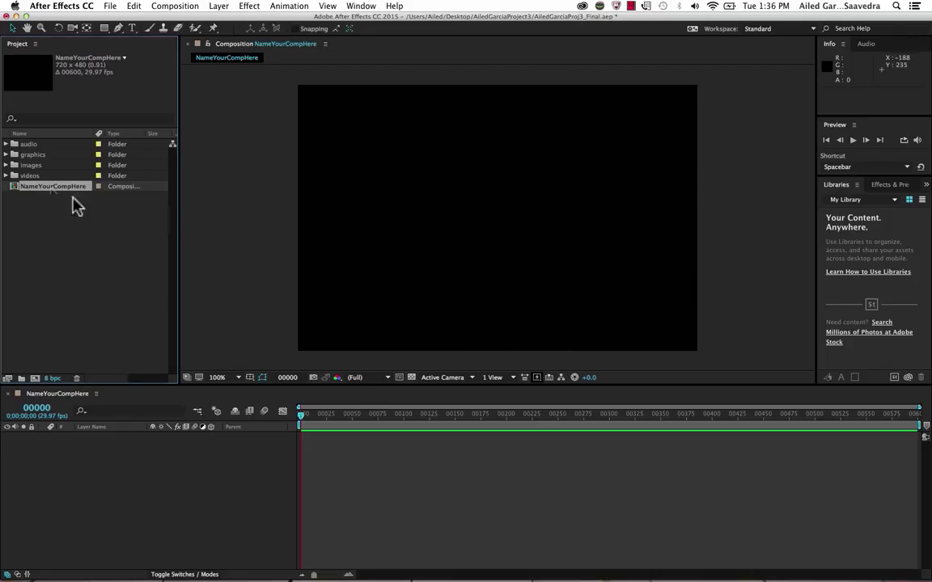
right_click(43, 192)
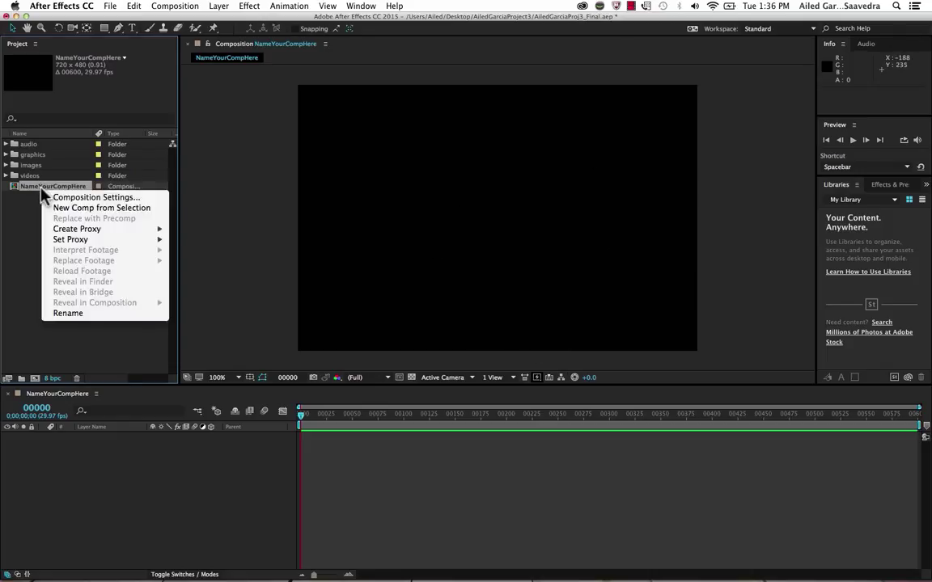
click(84, 313)
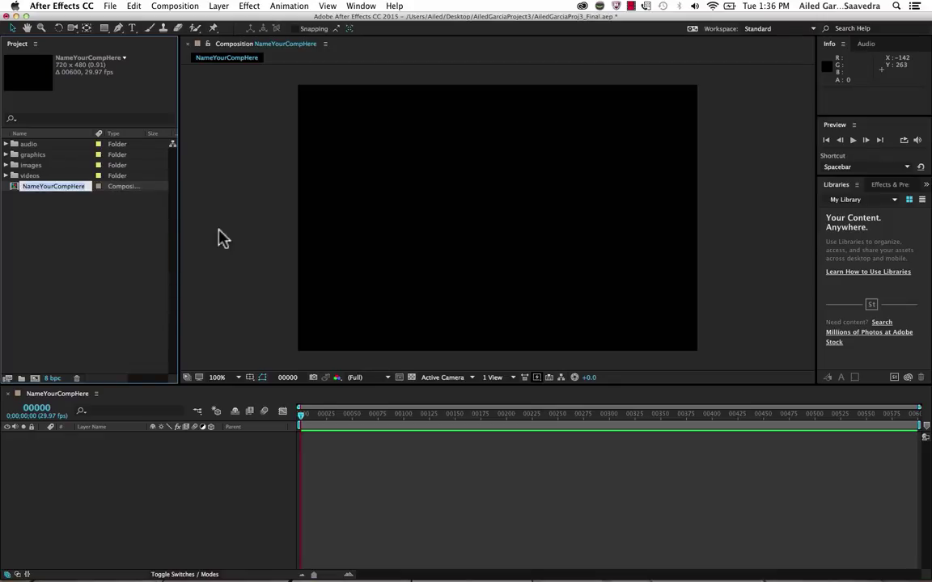
text(A)
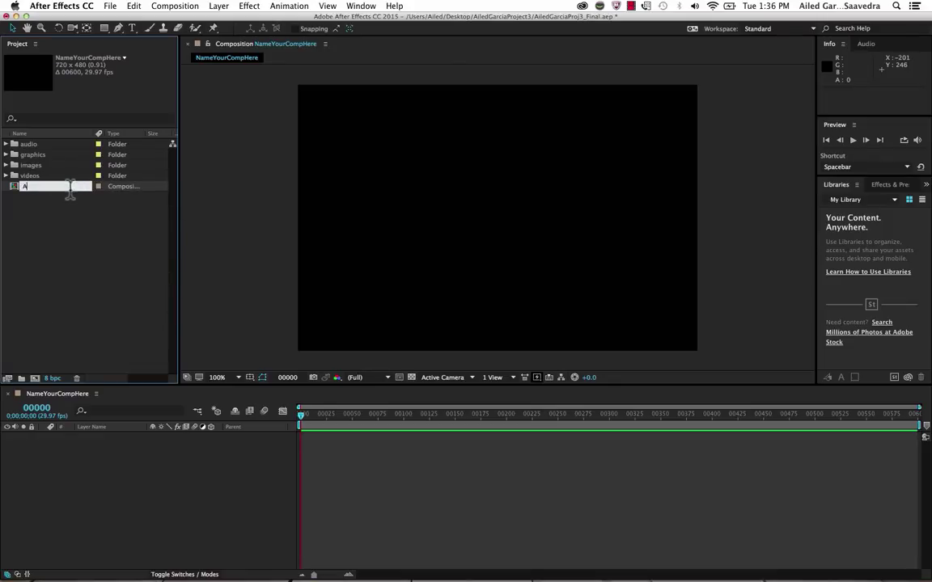
text(iledGarcia)
text(--LostBoys)
click(75, 213)
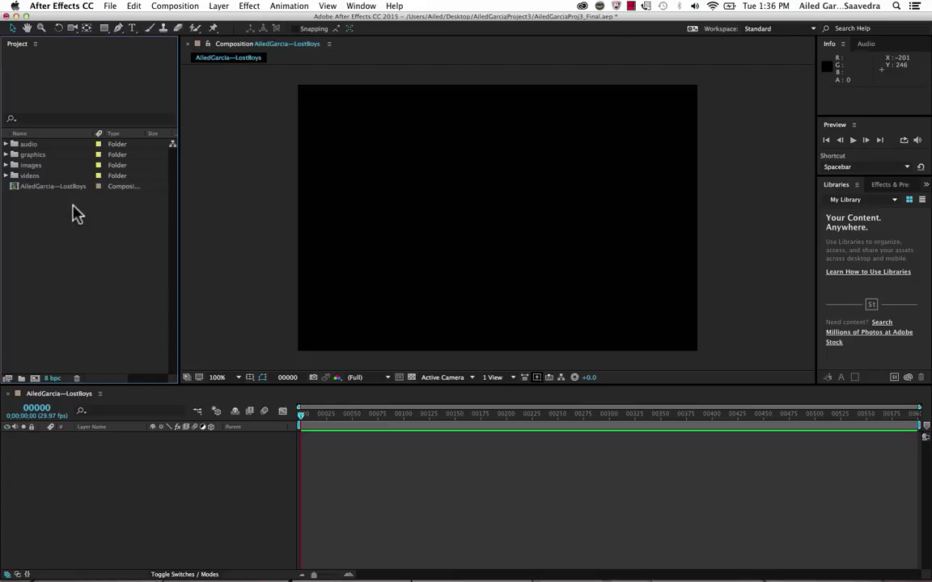
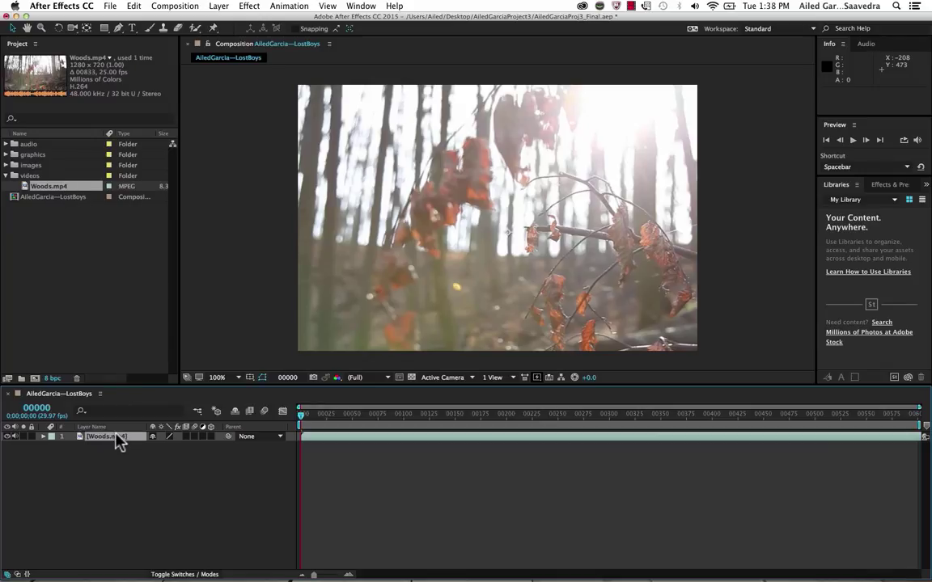
- Scale the Woods.mp4 layer down proportionally to about 70.5% so that it still covers the full composition frame
click(238, 377)
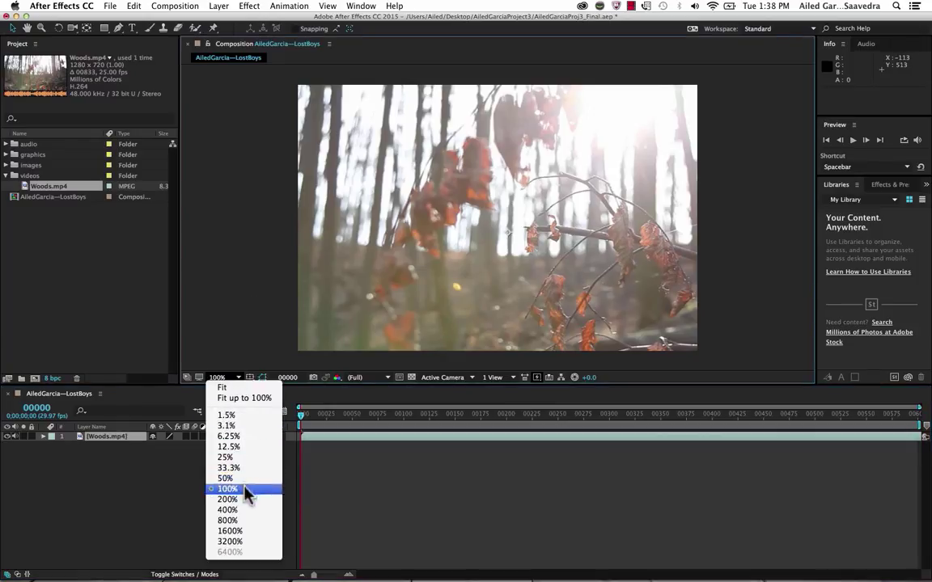
click(247, 458)
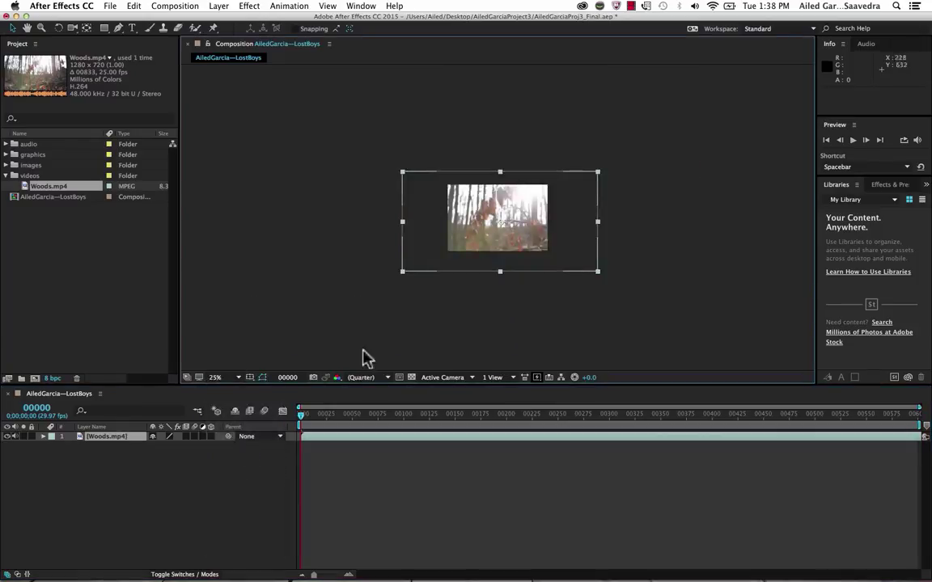
click(497, 173)
key(super+z)
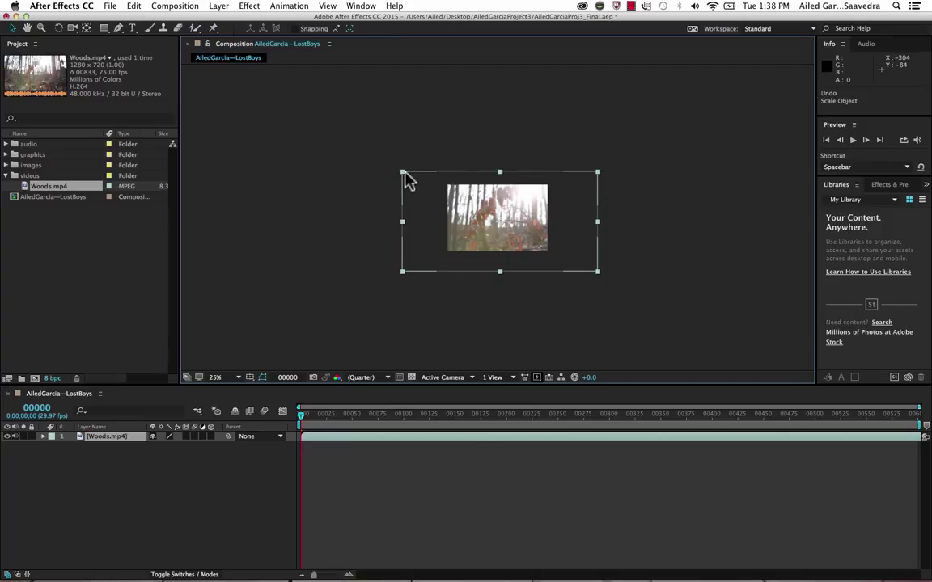
key(Return)
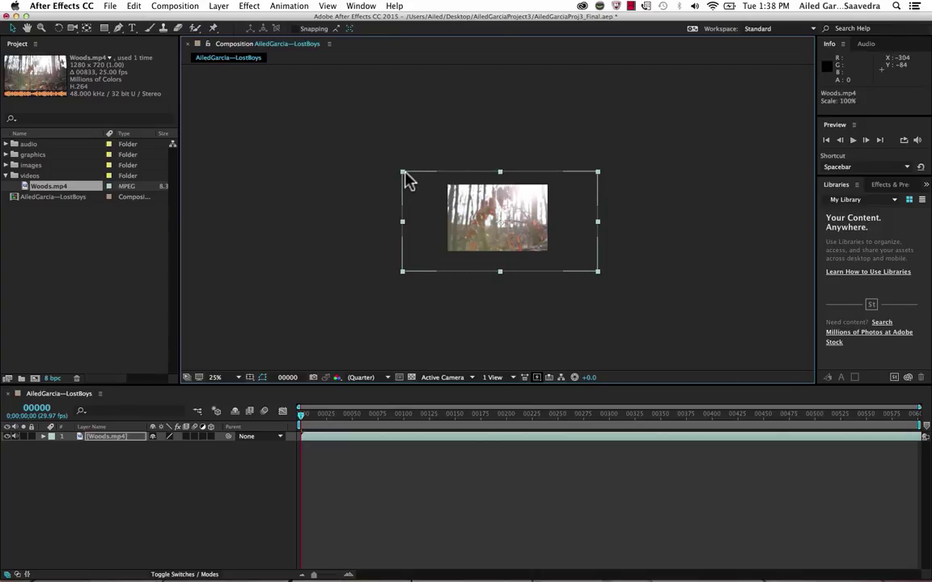
drag(404, 173, 428, 177)
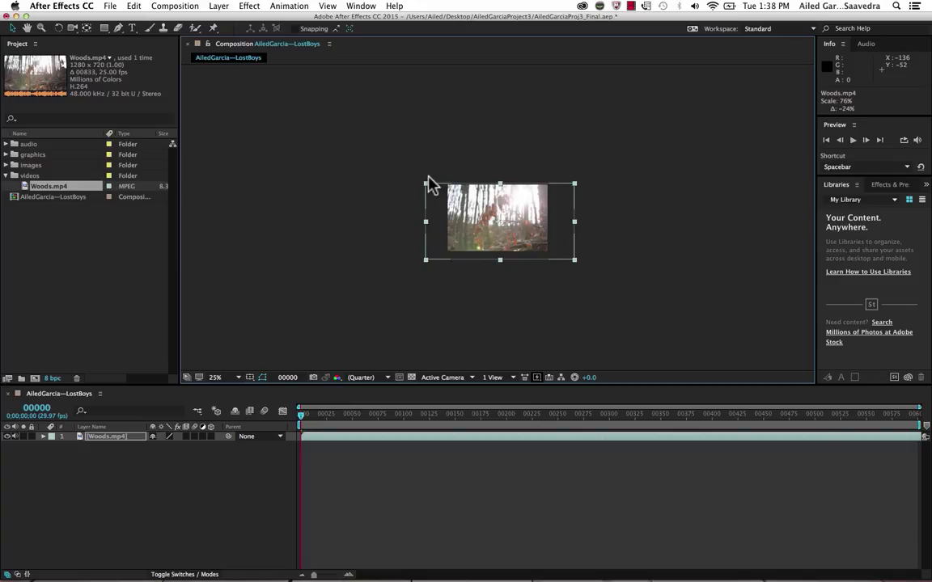
drag(575, 258, 540, 237)
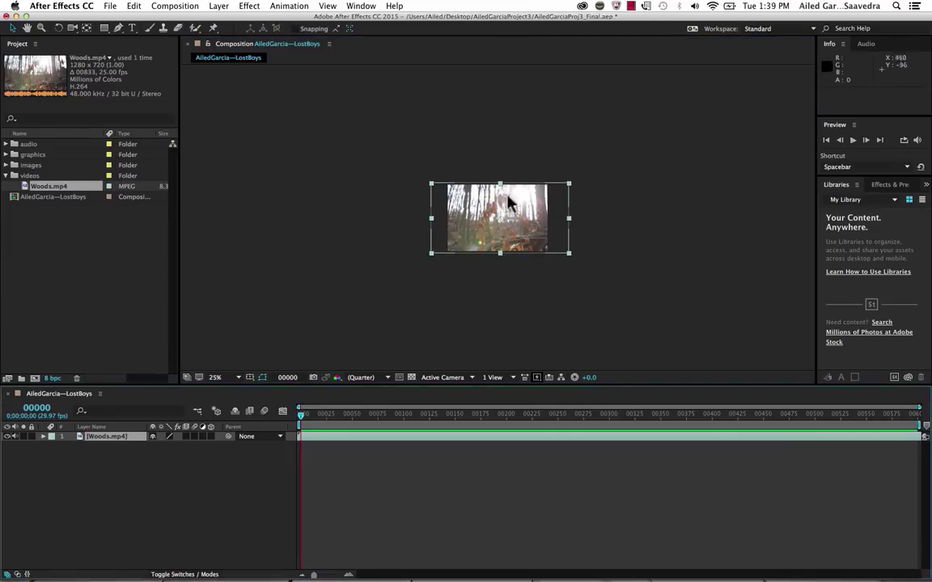
click(239, 379)
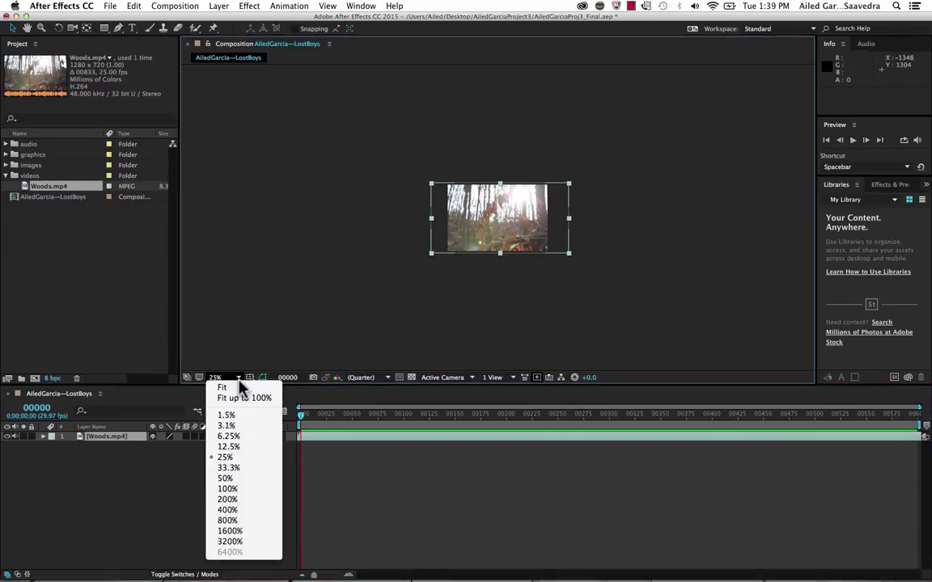
click(234, 488)
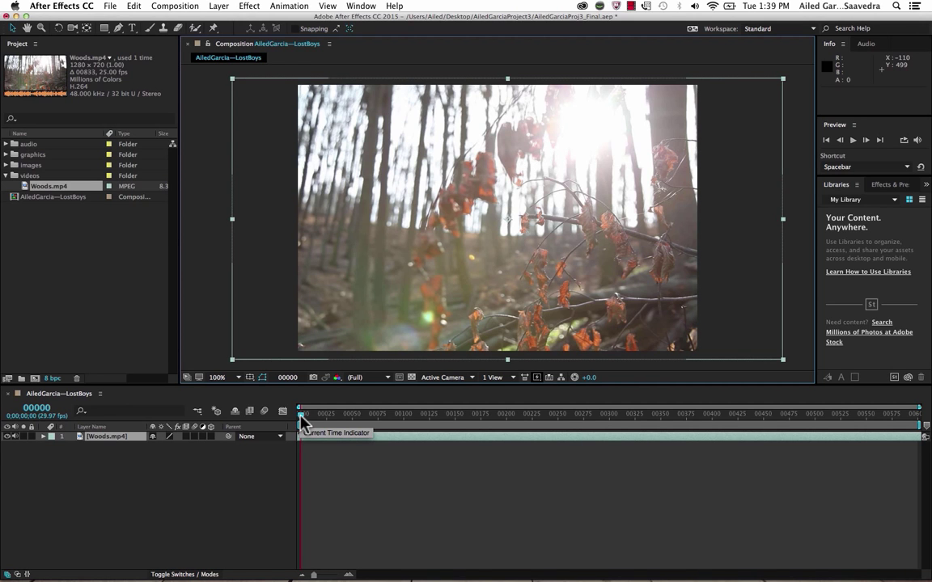
- Preview the composition from its start, and shift the Woods.mp4 layer left to a position of about 227, 243 at frame 0
key(space)
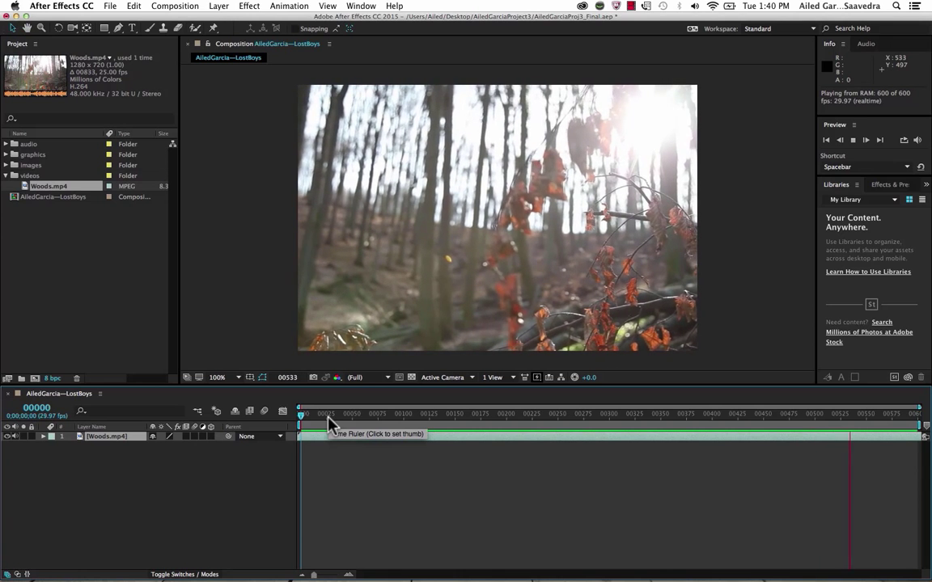
click(300, 419)
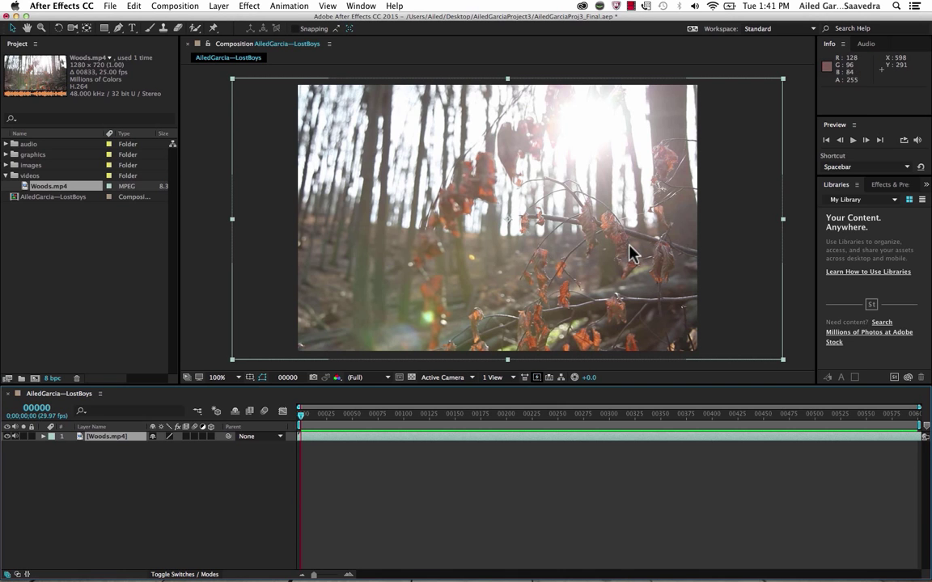
drag(676, 237, 596, 238)
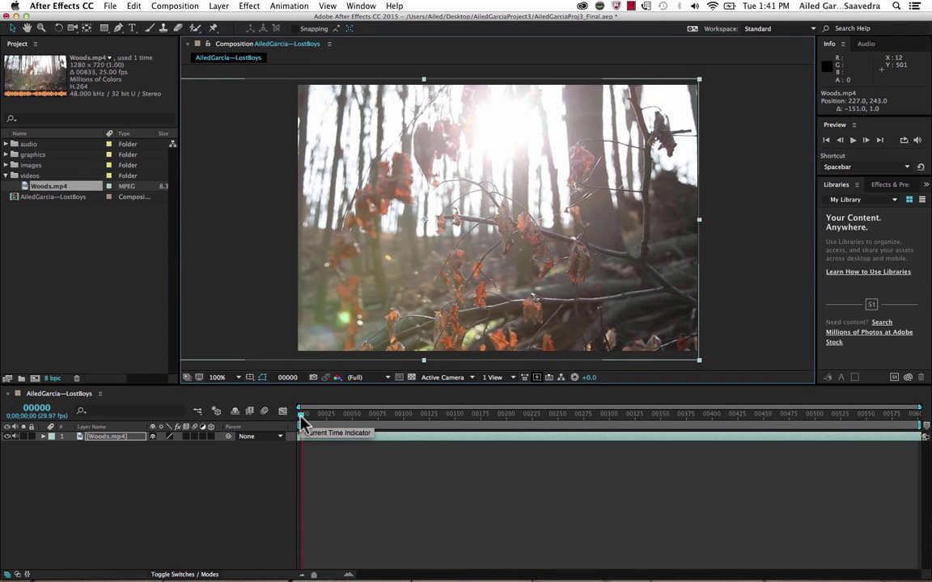
- Expand the Transform properties of the Woods.mp4 layer and set a starting Position keyframe at frame 0
click(43, 437)
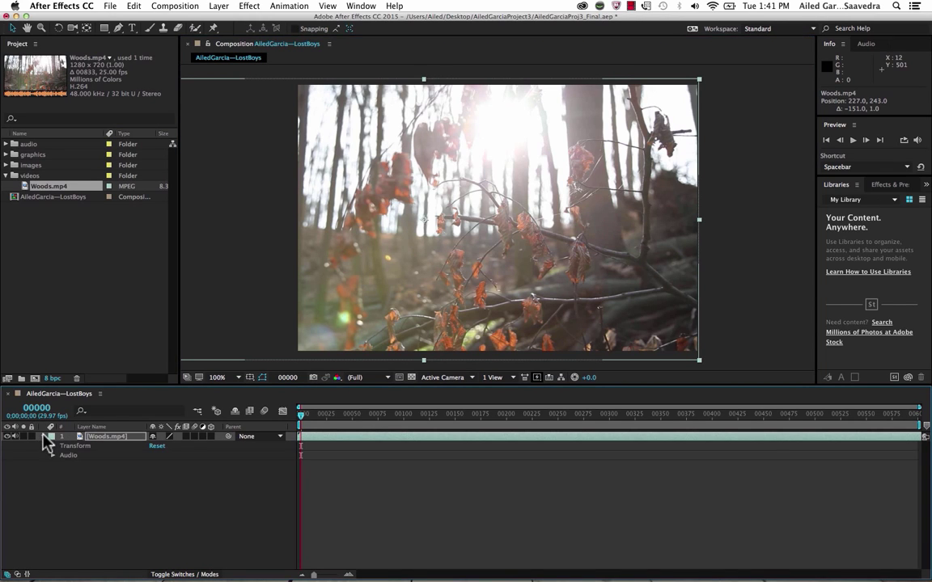
click(53, 446)
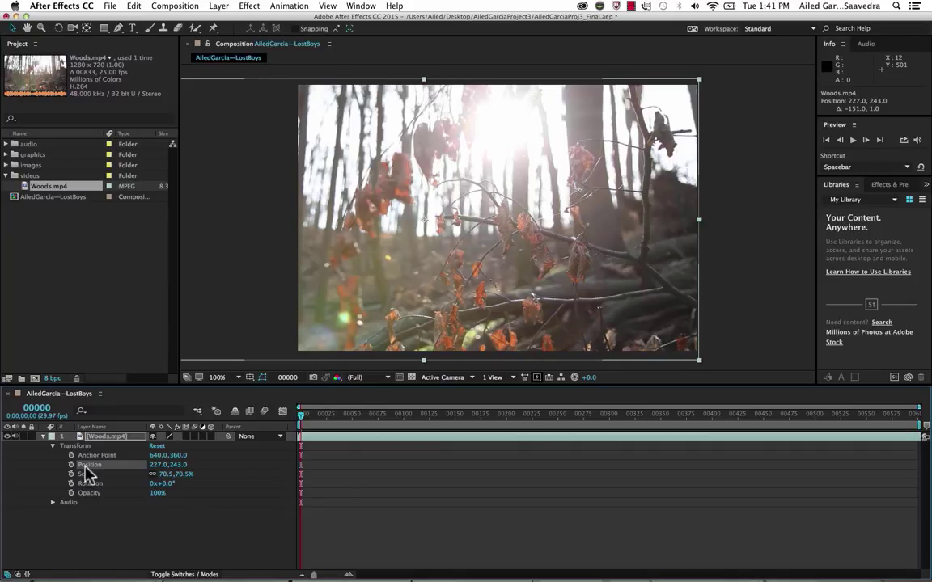
click(72, 465)
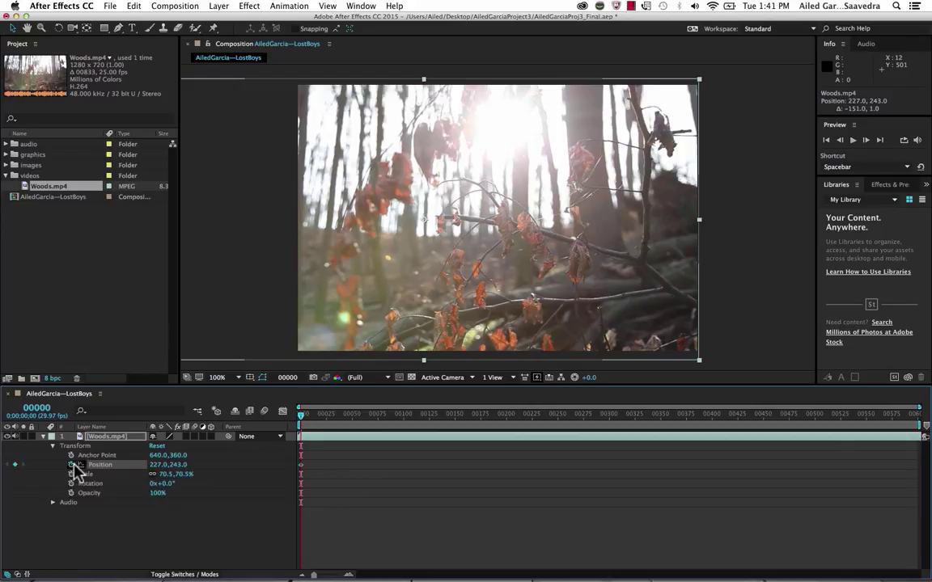
- Shift the Woods.mp4 layer right to a position of about 492, 243 at frame 599 to create the ending Position keyframe
mouse_move(300, 469)
drag(301, 420, 928, 431)
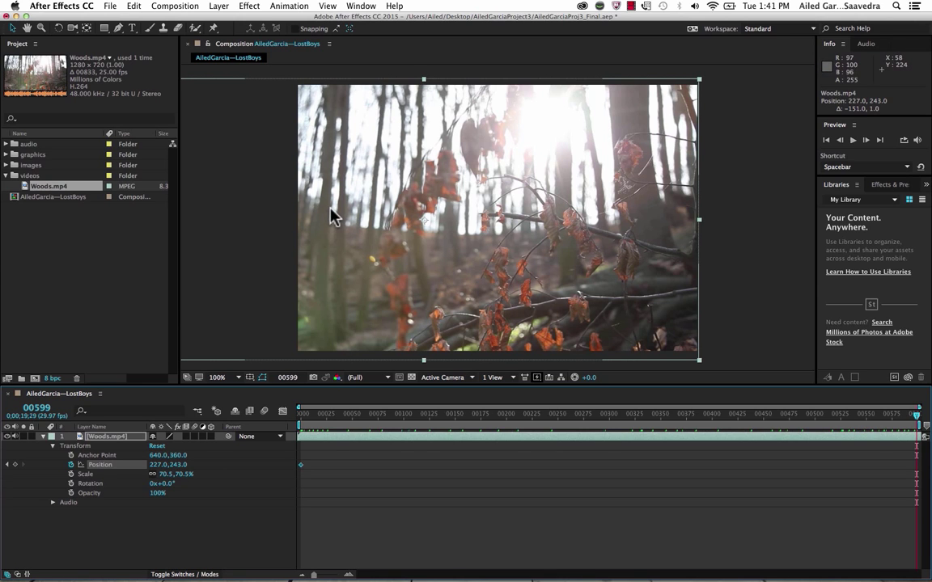
drag(330, 209, 476, 233)
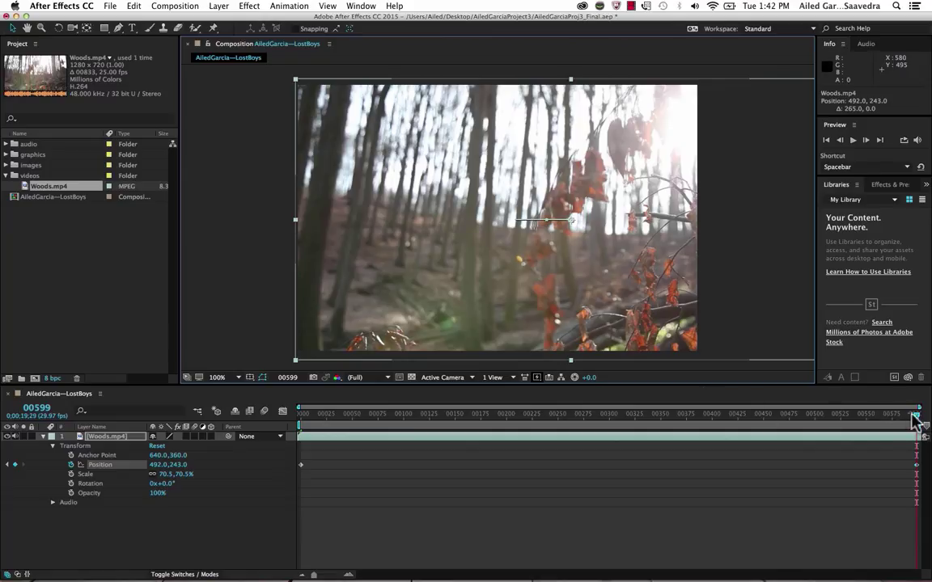
- Preview the Woods.mp4 position animation from frame 0
drag(915, 415, 295, 415)
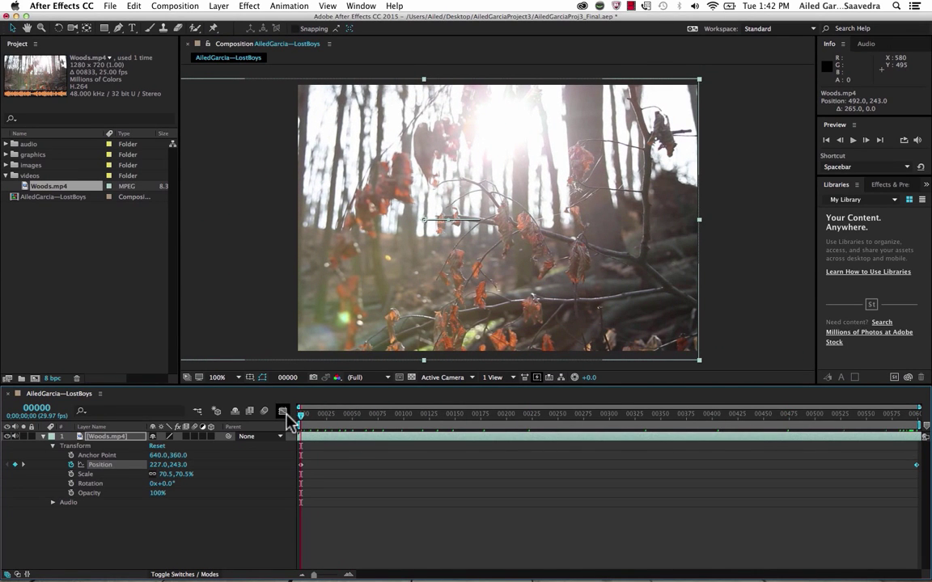
key(space)
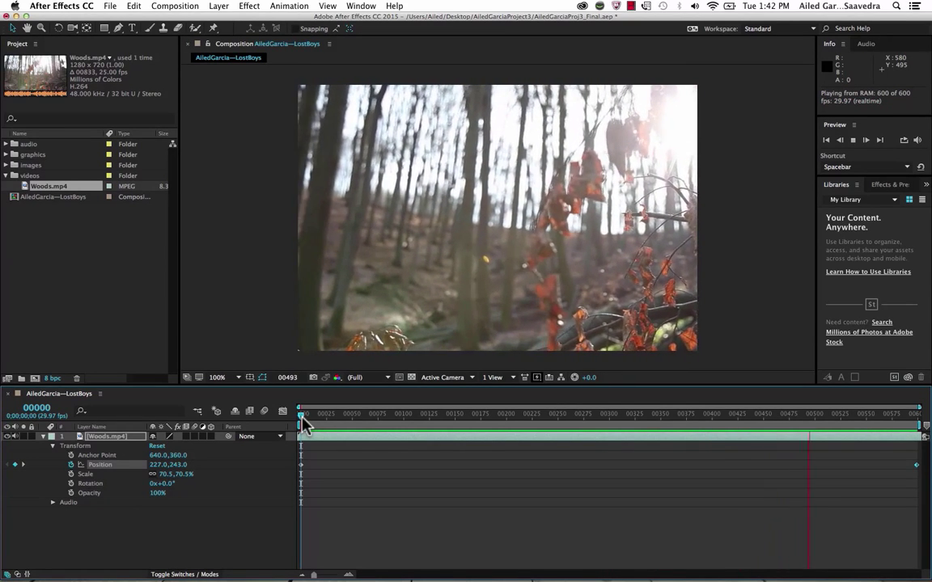
drag(307, 419, 291, 404)
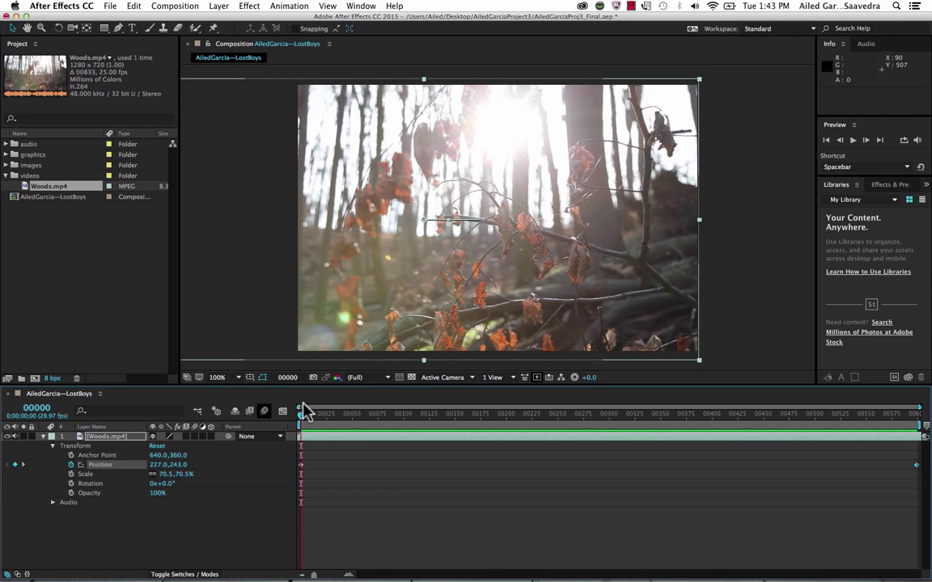
- Collapse the Woods.mp4 layer's properties and the videos folder, and expand the images folder
click(53, 445)
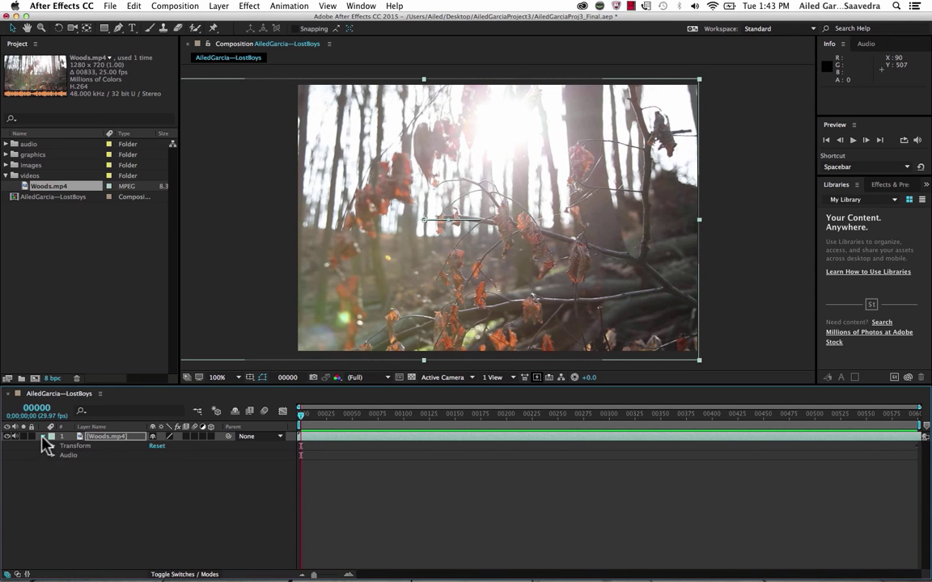
click(43, 436)
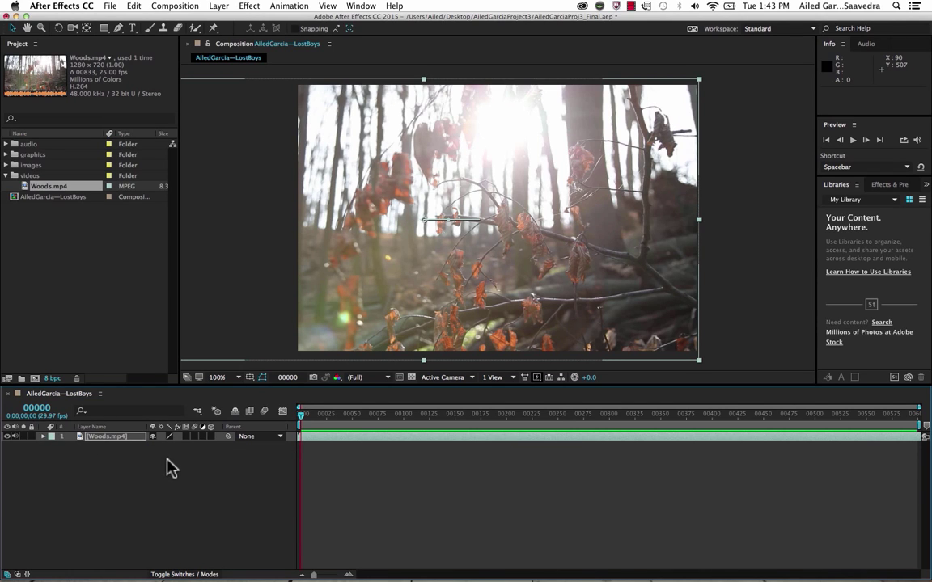
click(5, 176)
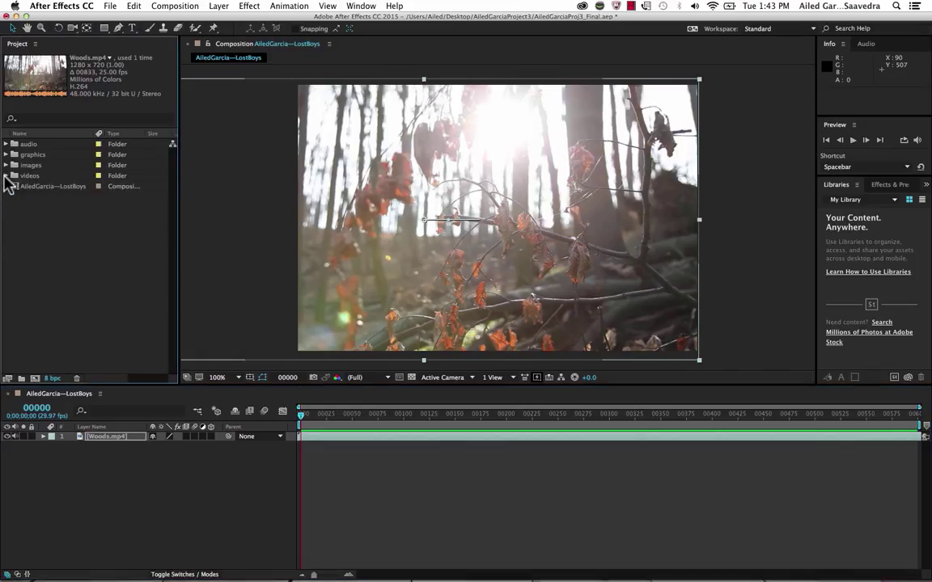
click(6, 165)
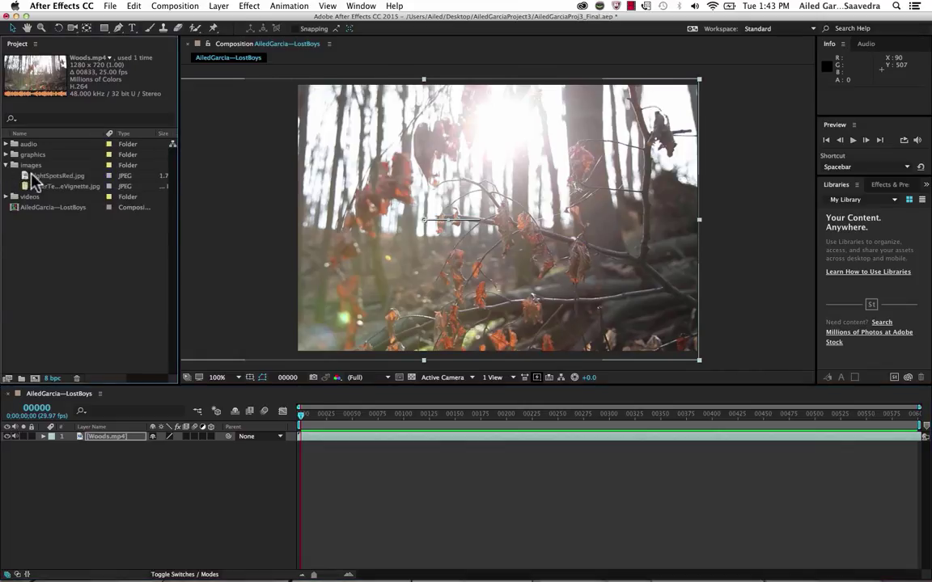
- Compare the two images in the images folder and add PaperTextureVignette.jpg to the composition above Woods.mp4
click(33, 176)
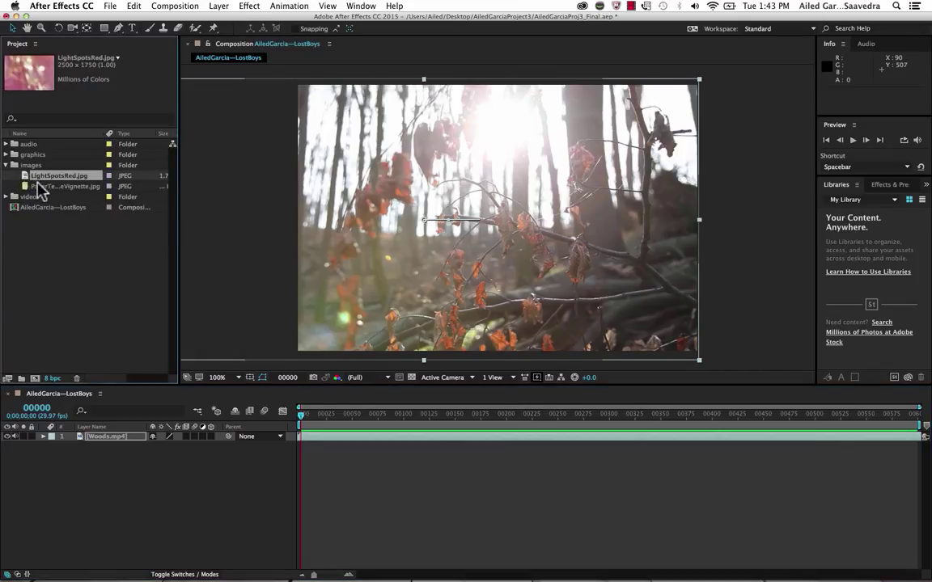
click(37, 187)
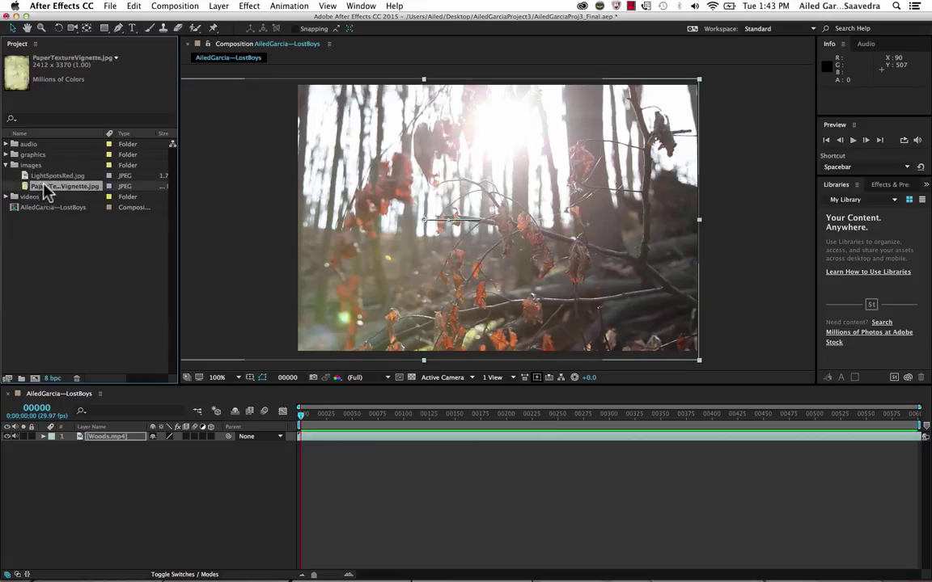
click(46, 175)
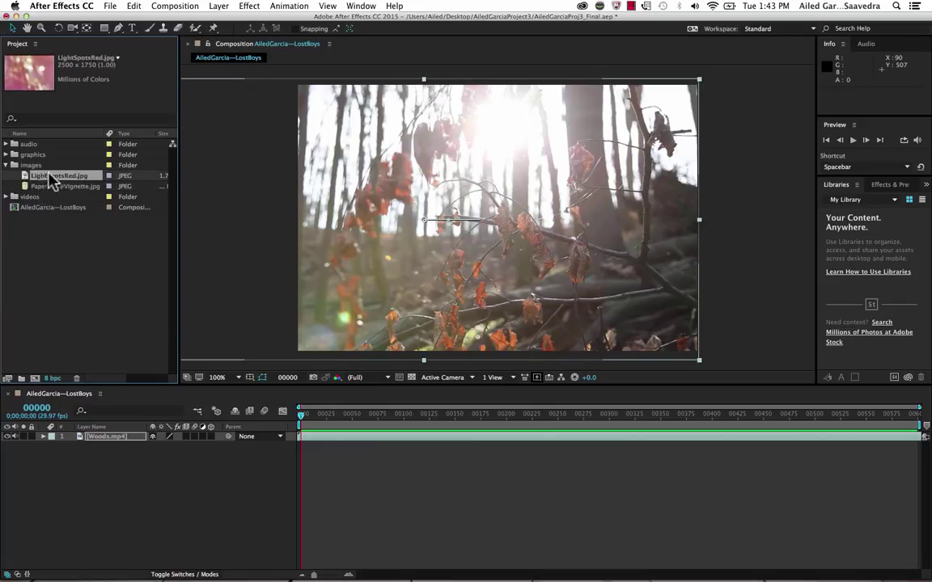
click(50, 187)
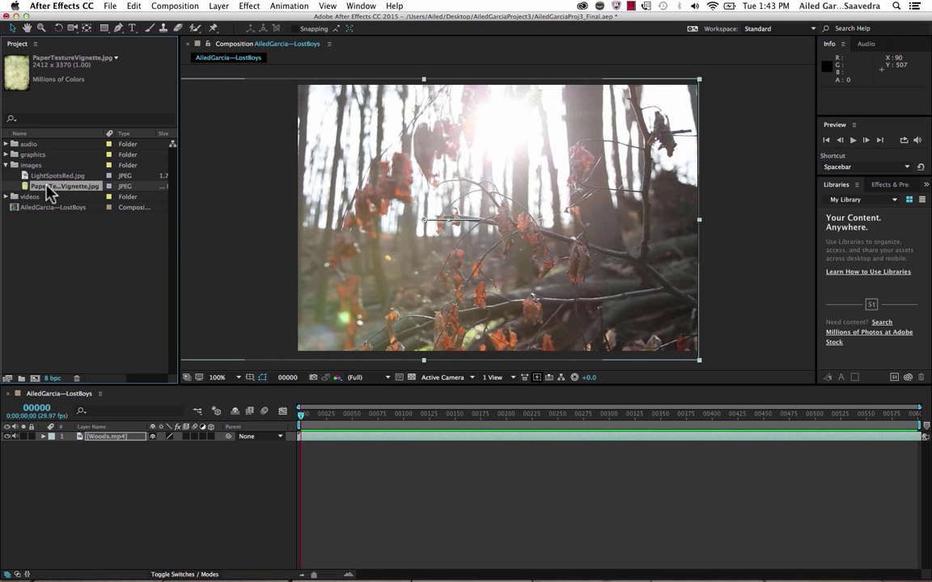
drag(50, 190, 385, 192)
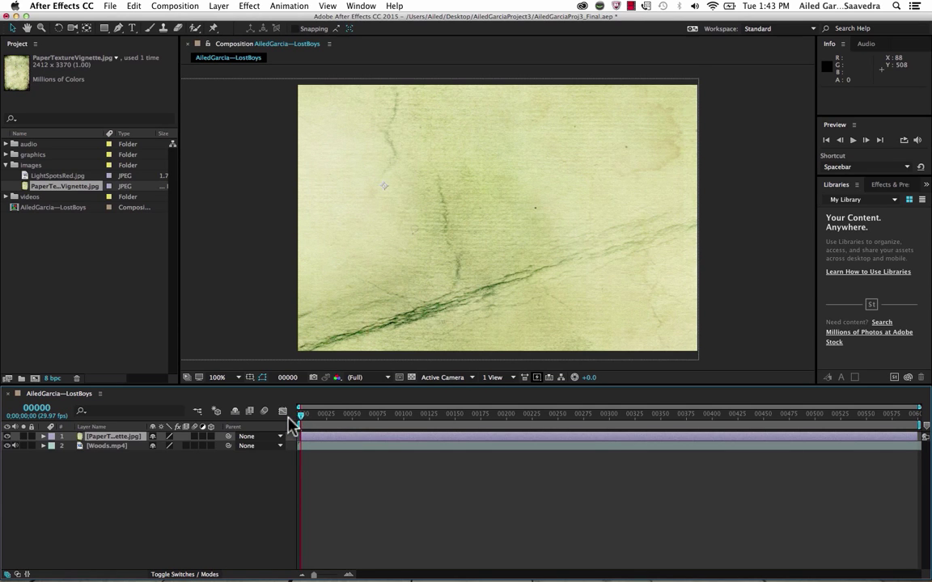
mouse_move(302, 415)
mouse_down()
mouse_move(514, 396)
mouse_move(509, 417)
mouse_move(285, 416)
mouse_move(671, 416)
mouse_move(301, 410)
mouse_up()
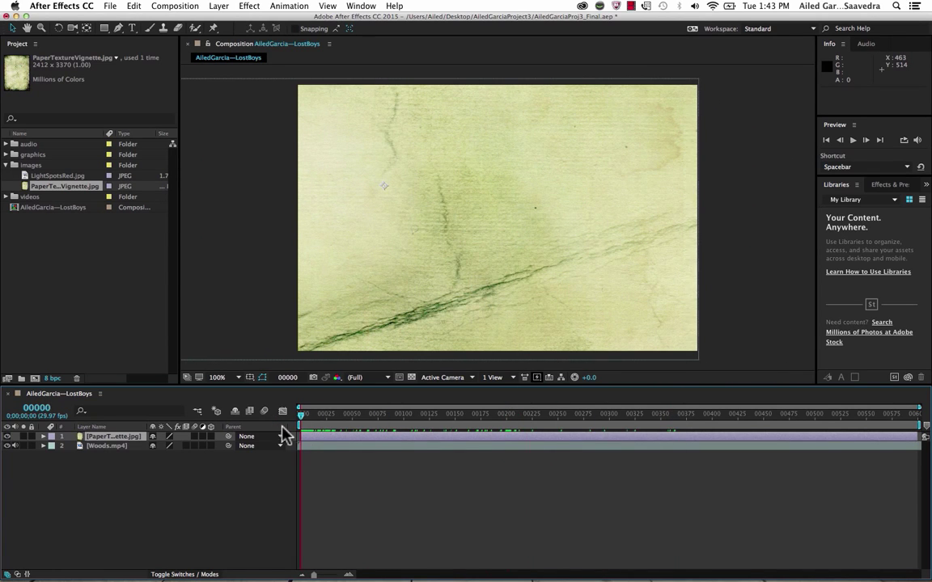
- Show the blending mode controls for the layers and set the PaperTextureVignette.jpg layer's mode to Overlay
click(121, 438)
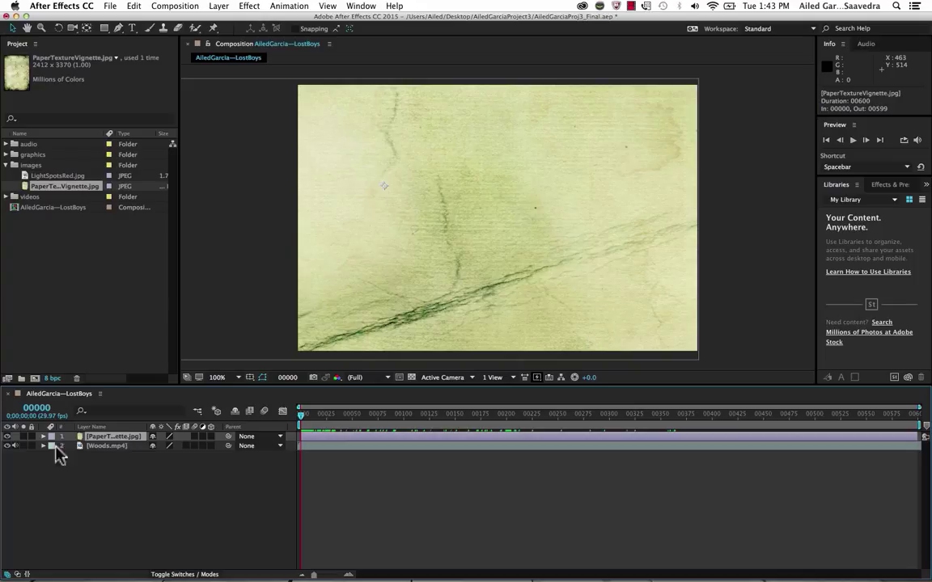
click(16, 575)
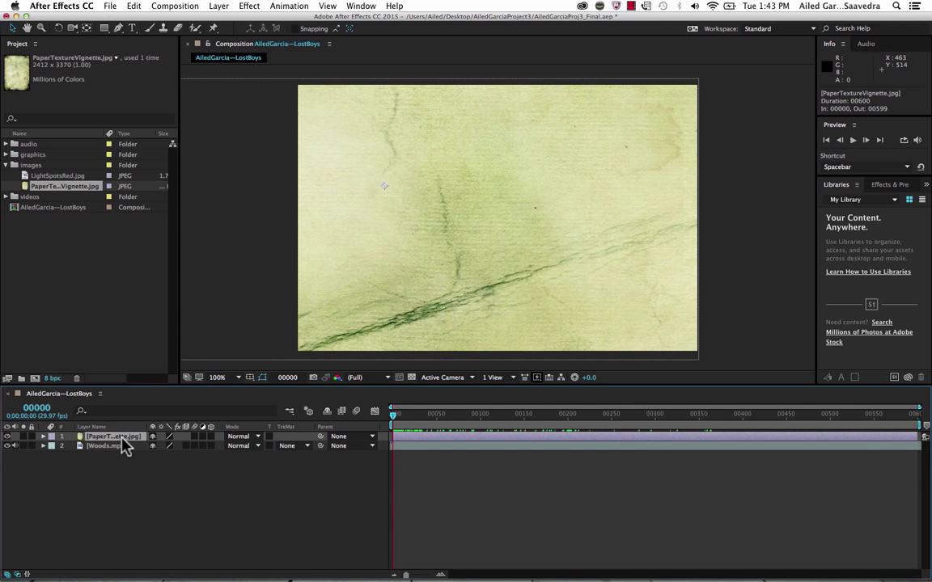
click(249, 437)
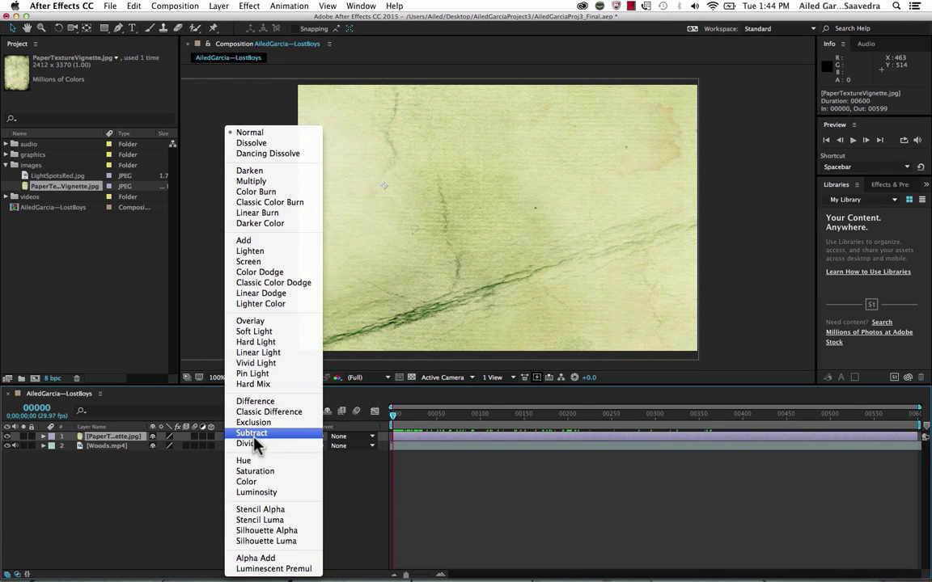
click(250, 321)
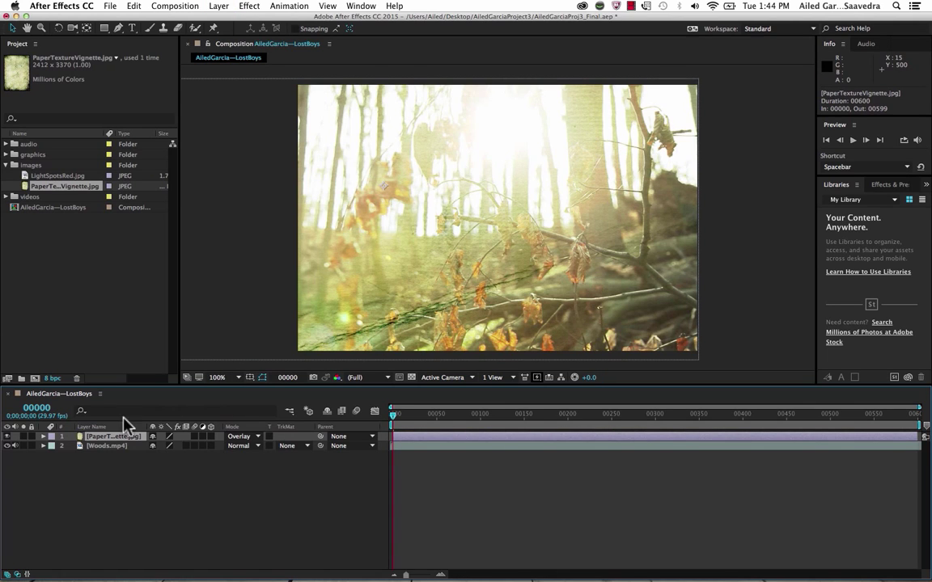
- Try the Lighten, Multiply, Darken and Hard Light blending modes on the PaperTextureVignette.jpg layer, and return it to Overlay
click(257, 437)
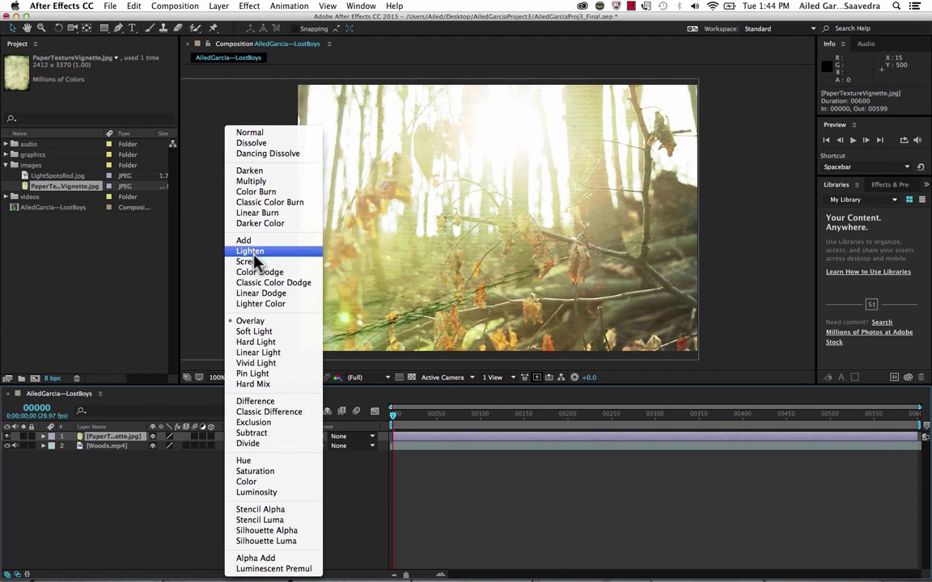
click(256, 252)
click(259, 436)
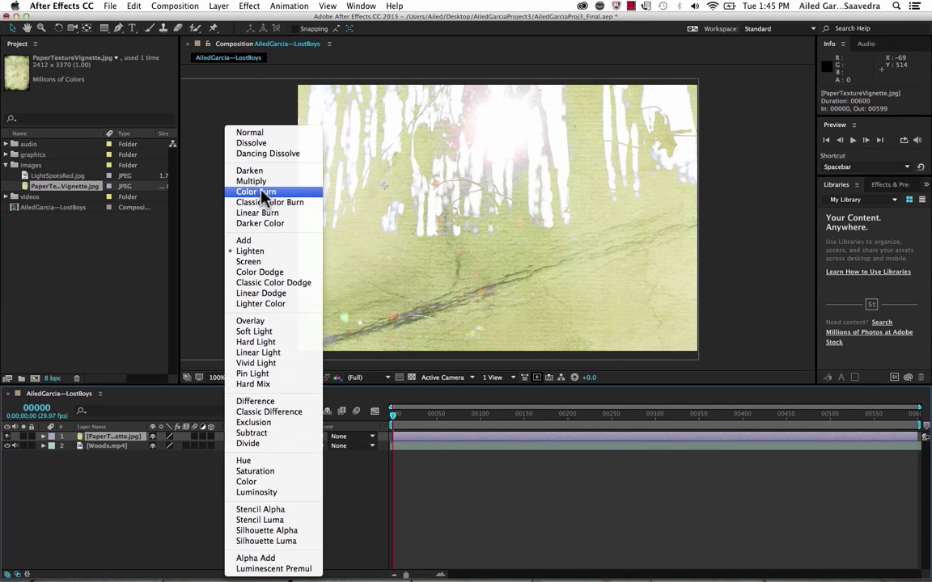
click(260, 181)
click(257, 437)
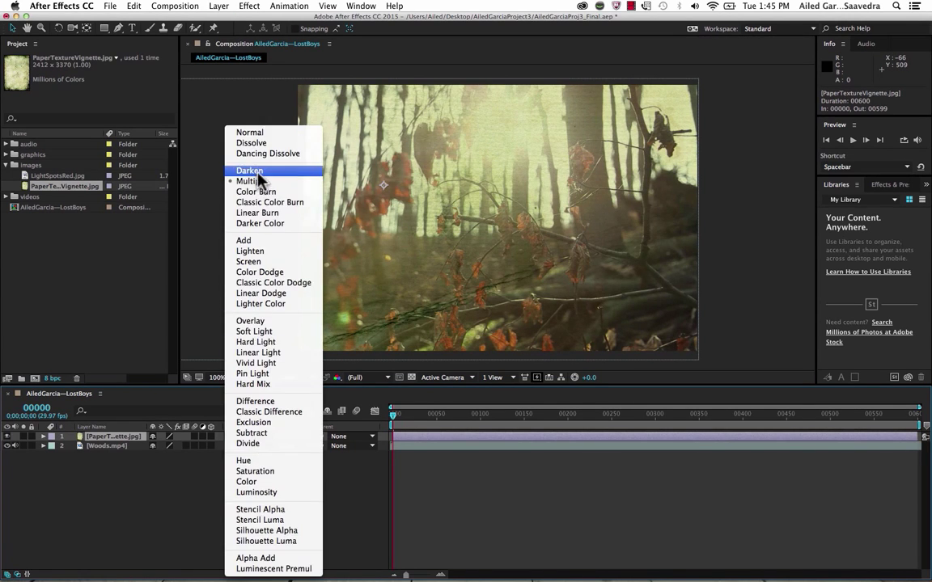
click(249, 172)
click(255, 437)
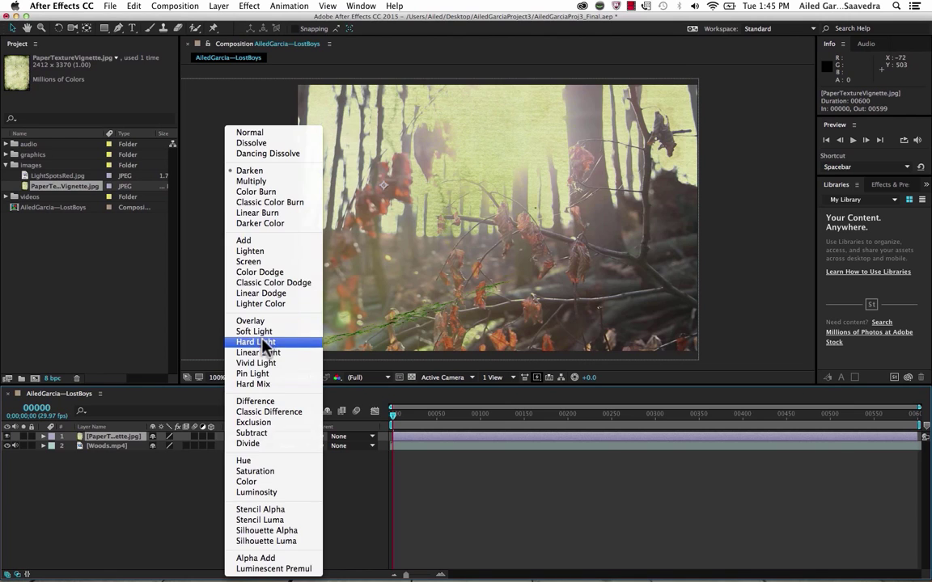
click(256, 342)
click(257, 436)
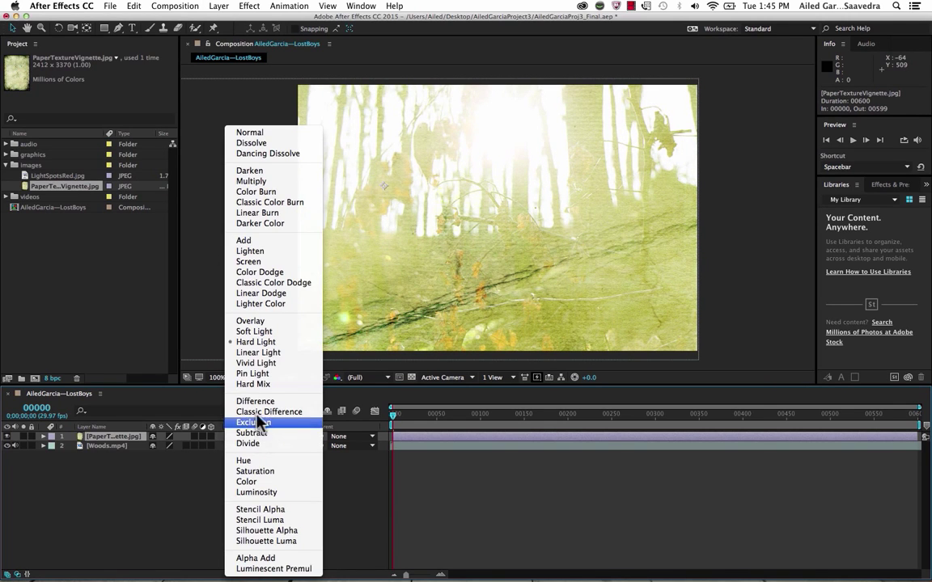
click(272, 327)
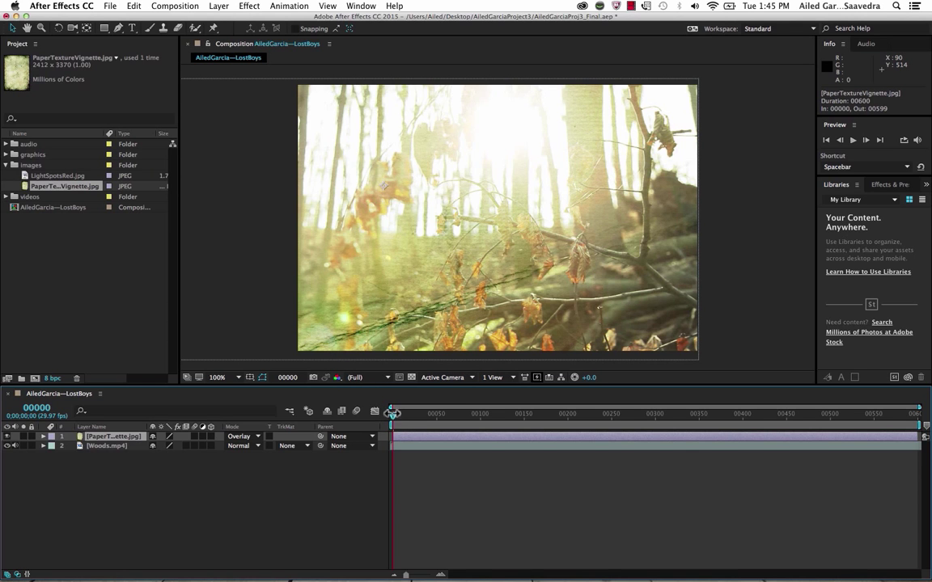
- Check the overlay across the opening frames, and set a starting Rotation keyframe on the PaperTextureVignette.jpg layer at frame 0
drag(394, 417, 430, 429)
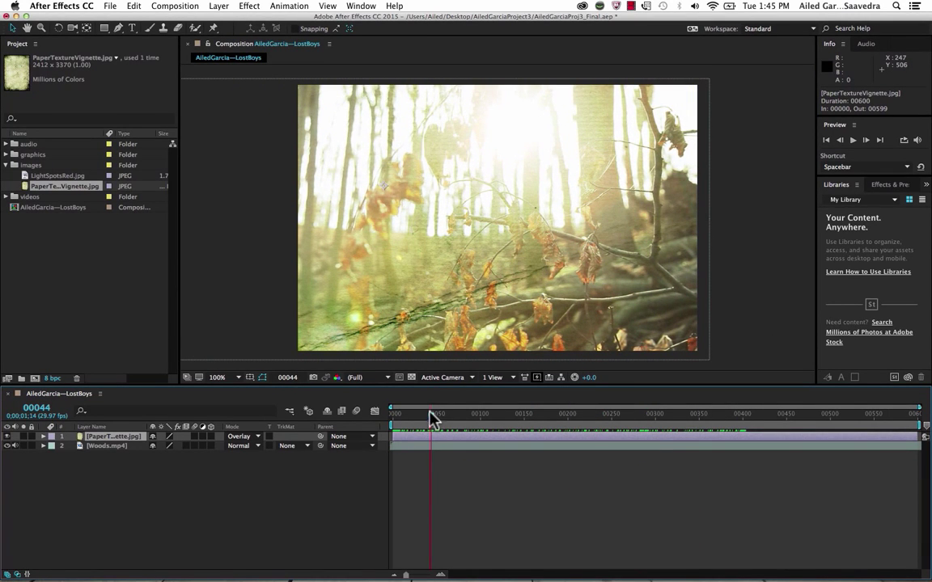
drag(432, 419, 387, 416)
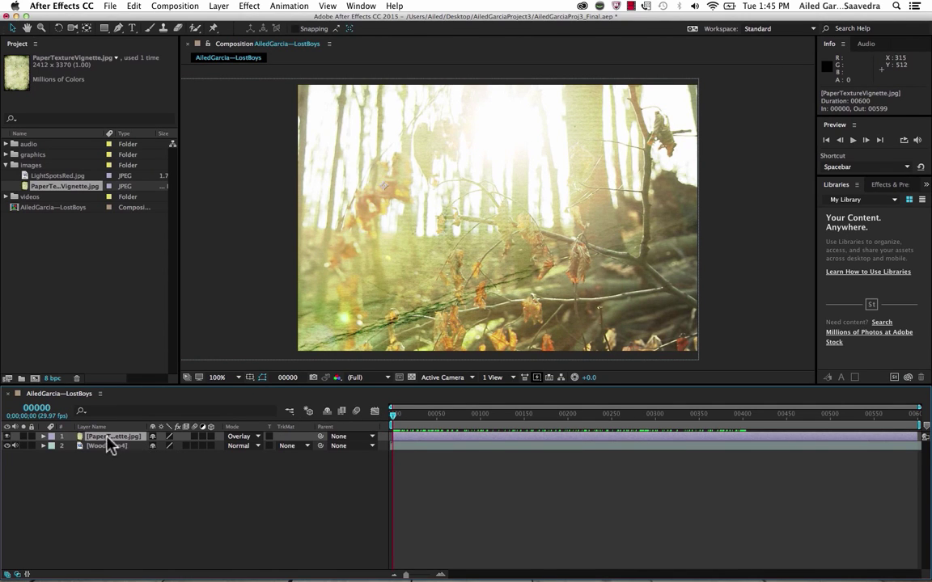
click(42, 436)
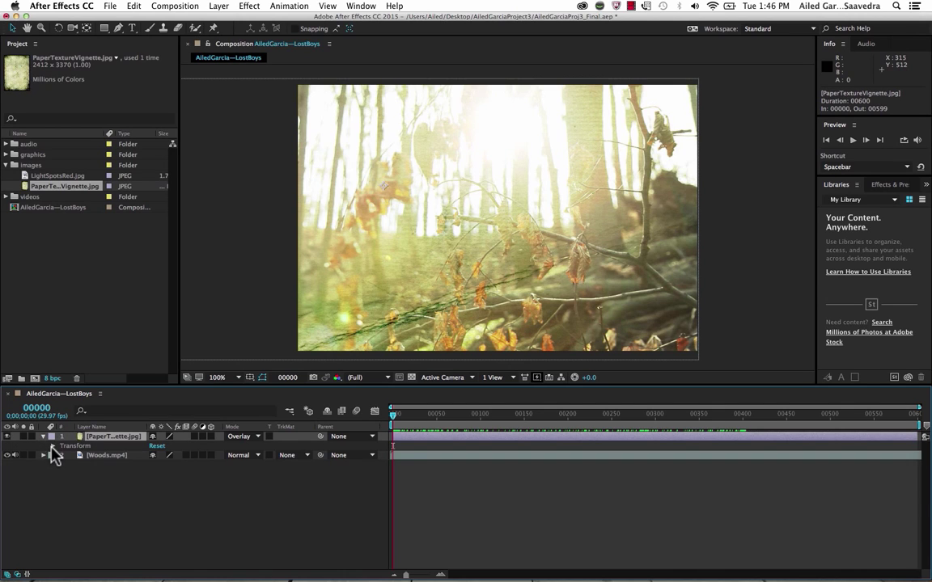
click(53, 447)
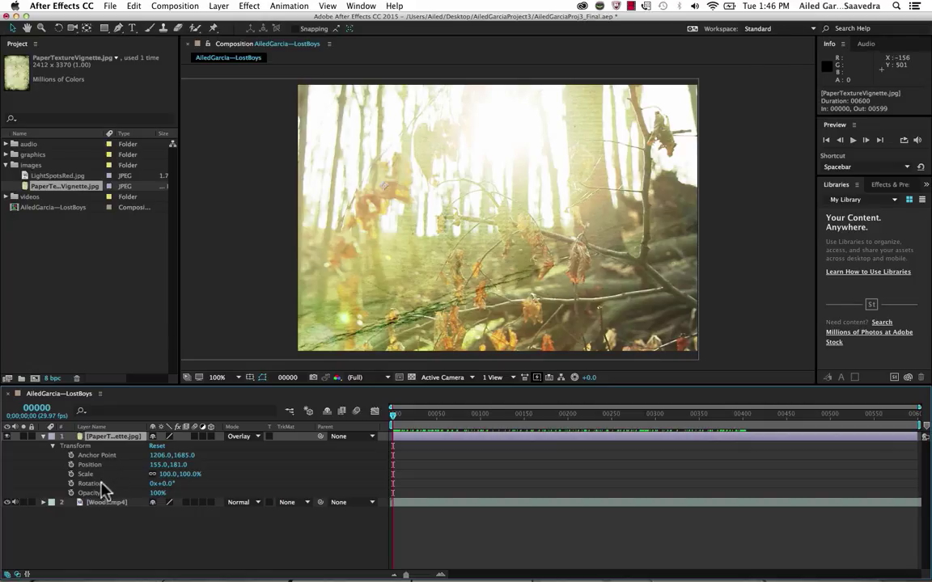
click(70, 484)
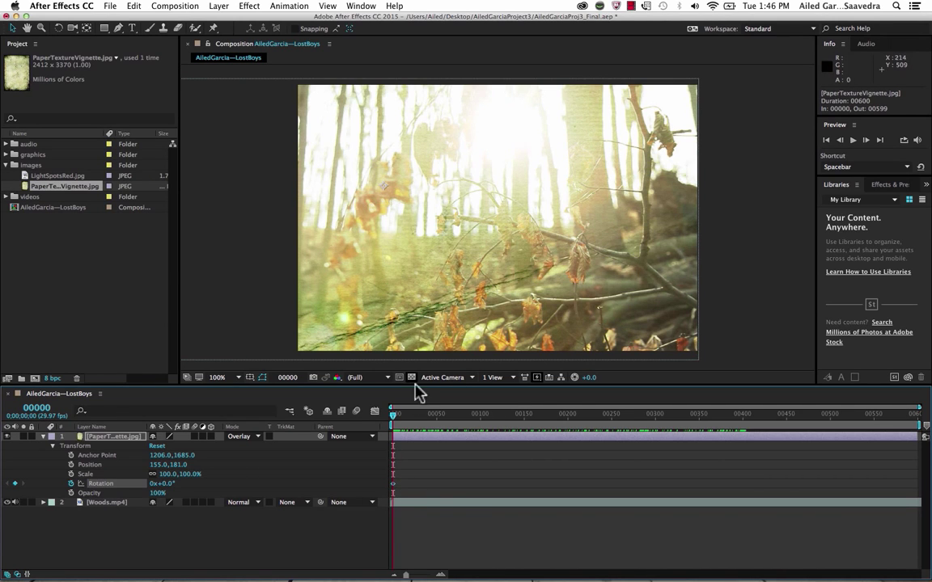
- Set the PaperTextureVignette.jpg layer's rotation to about 83° at frame 300, with the composition view at 50%
drag(394, 416, 658, 439)
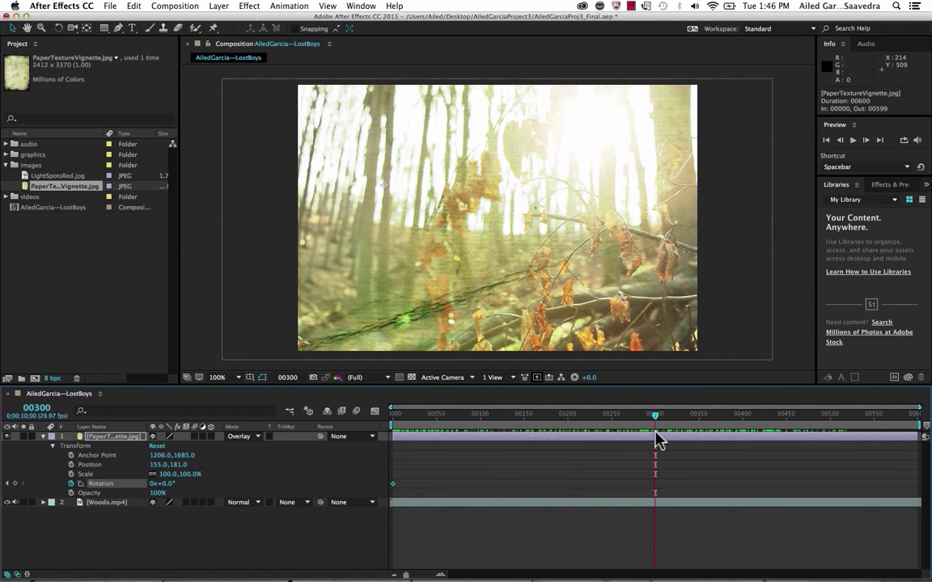
click(362, 194)
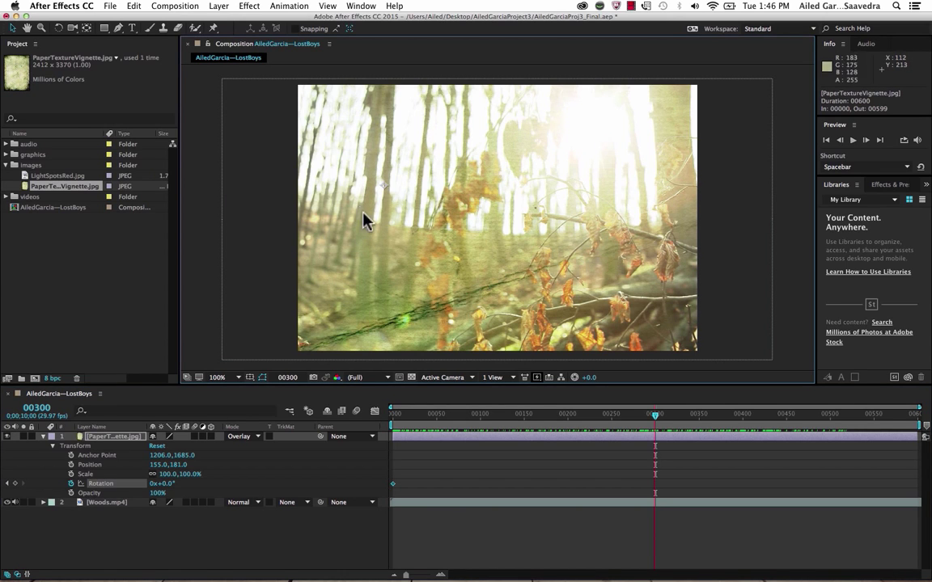
click(238, 377)
click(242, 477)
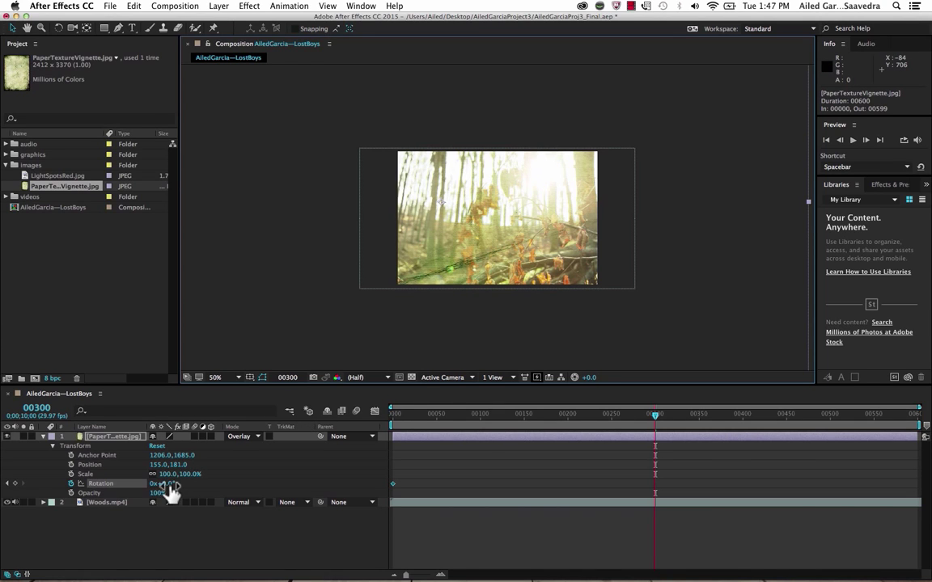
drag(166, 483, 210, 482)
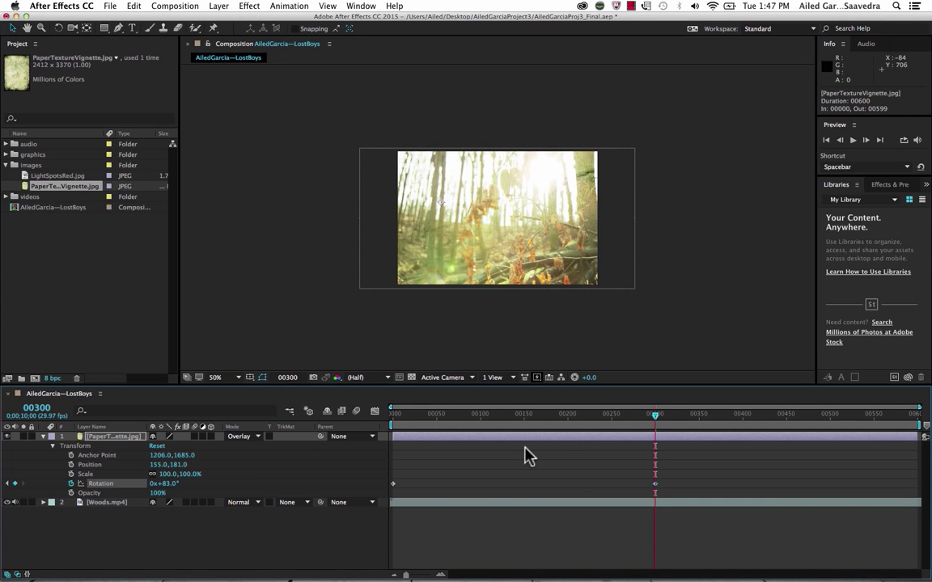
- Set the PaperTextureVignette.jpg layer's rotation to 22° at frame 599, and move the layer to position 339, 105
drag(656, 417, 930, 391)
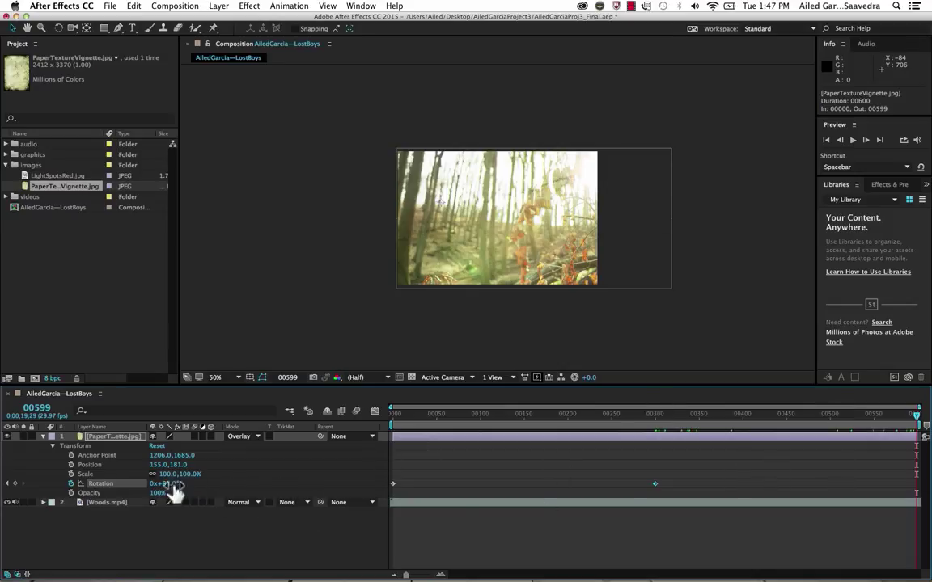
drag(167, 484, 138, 484)
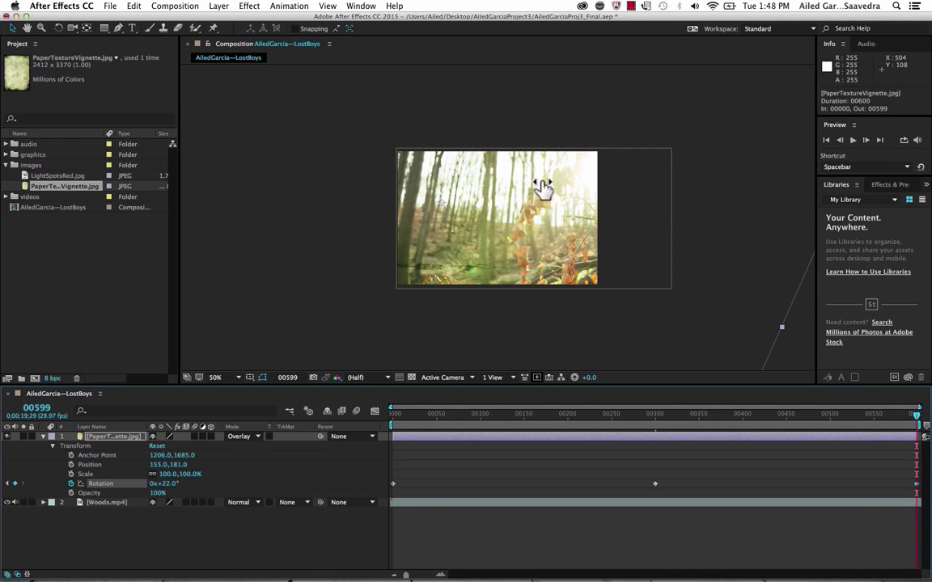
drag(469, 212, 520, 190)
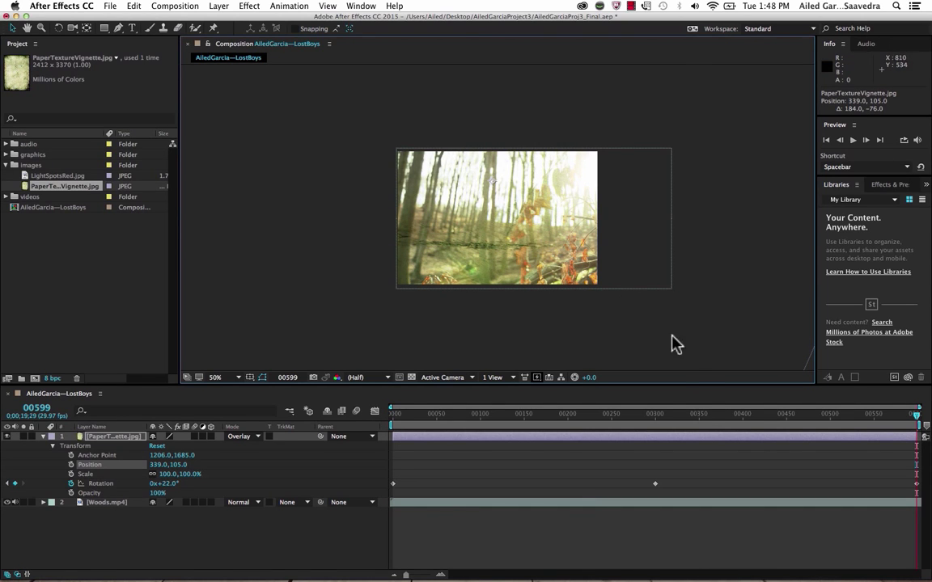
- Play back the whole composition from frame 0, and collapse the PaperTextureVignette.jpg layer's properties and the images folder
drag(710, 413, 376, 429)
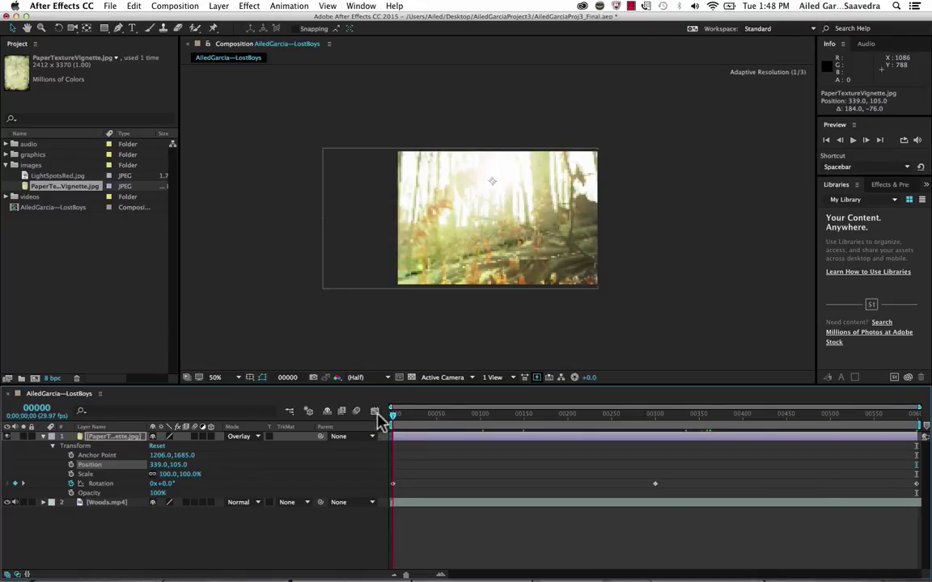
click(854, 141)
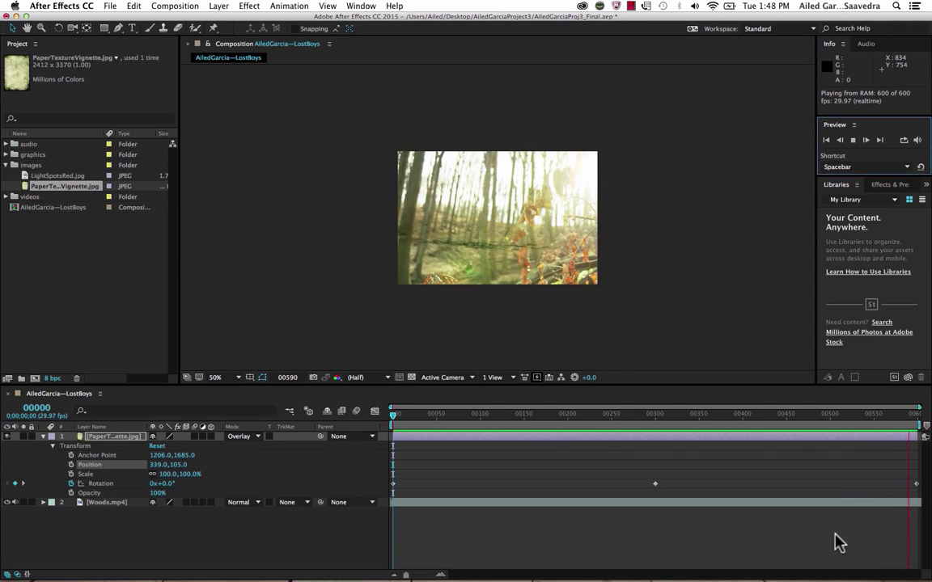
click(445, 417)
key(Home)
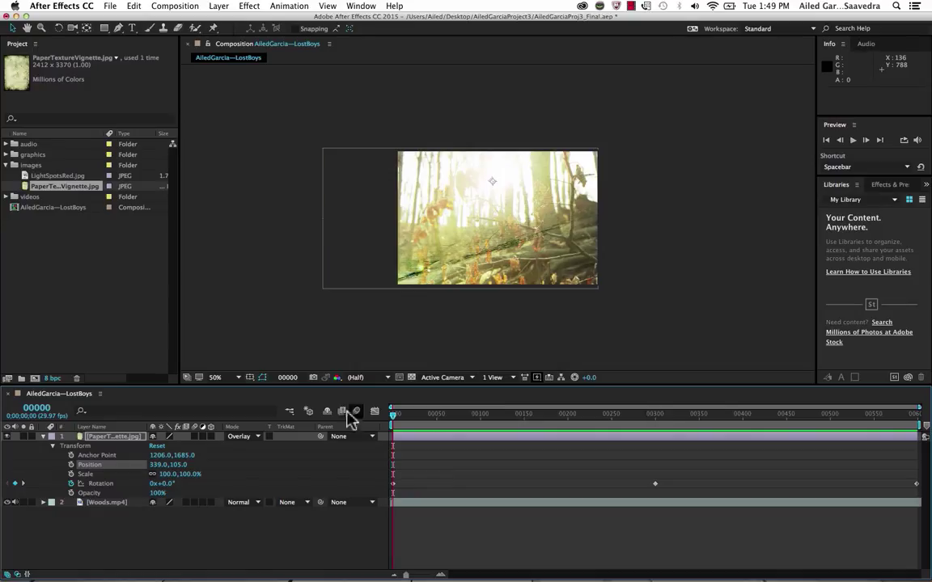
click(43, 437)
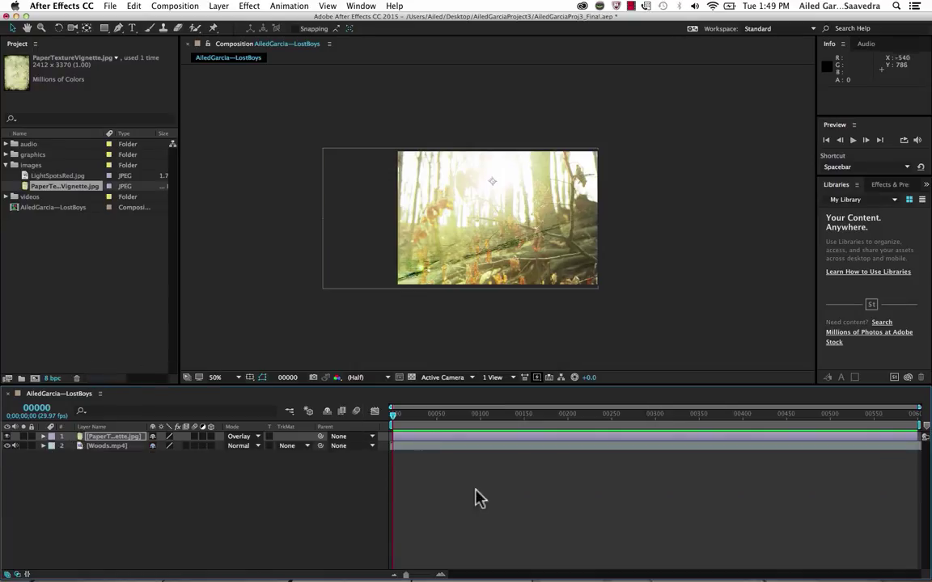
click(6, 165)
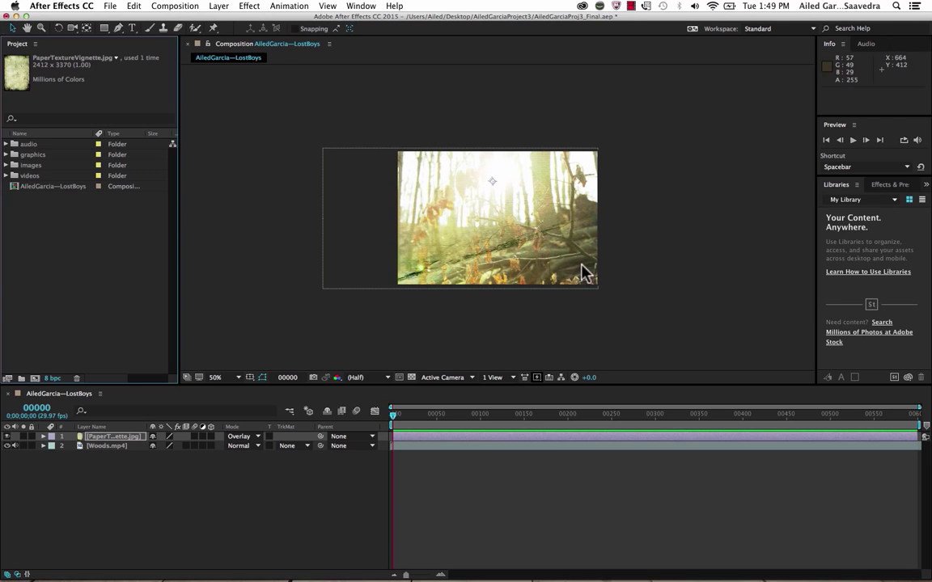
- Add the text "From the Directors of" near the top of the frame and colour it dark green (293A04)
click(133, 28)
click(425, 170)
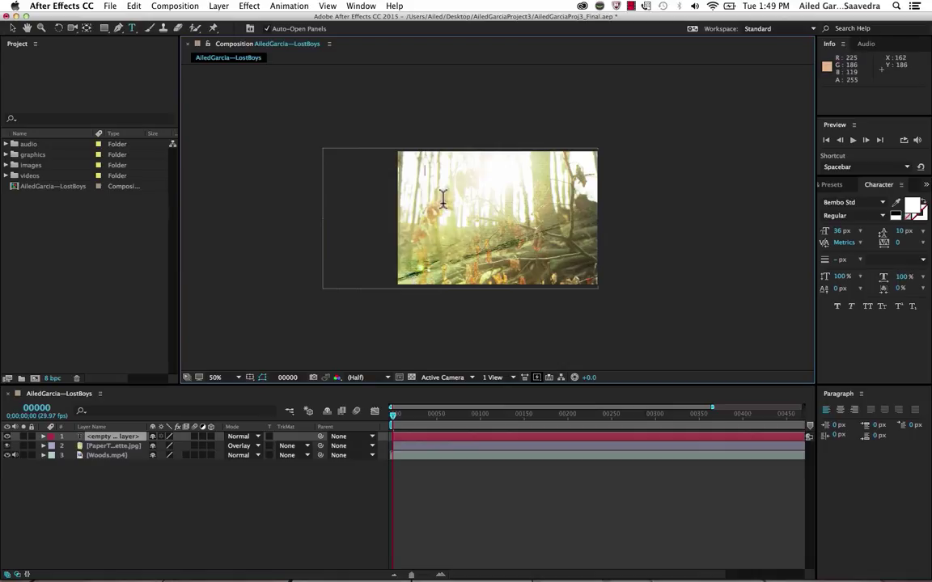
text(From th)
text(e TDire)
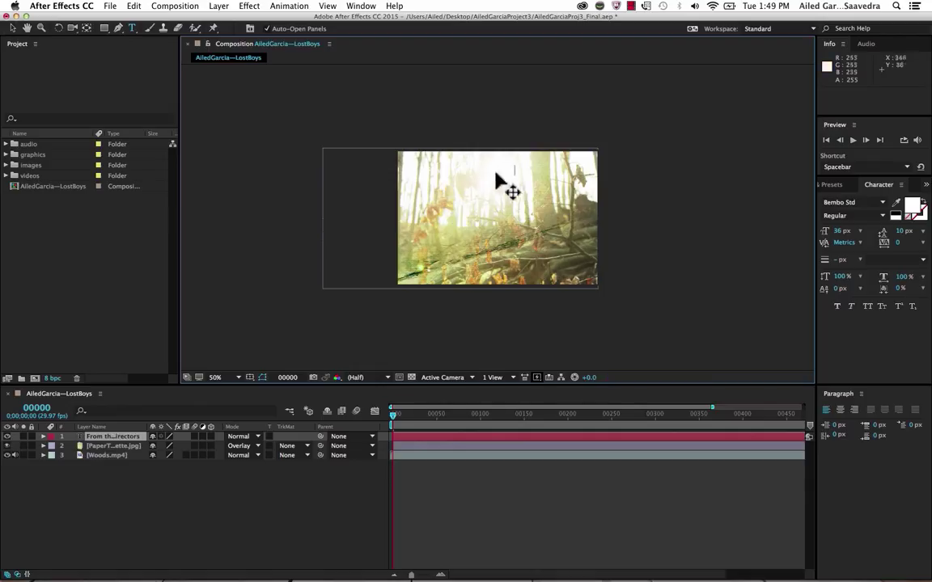
drag(516, 171, 411, 167)
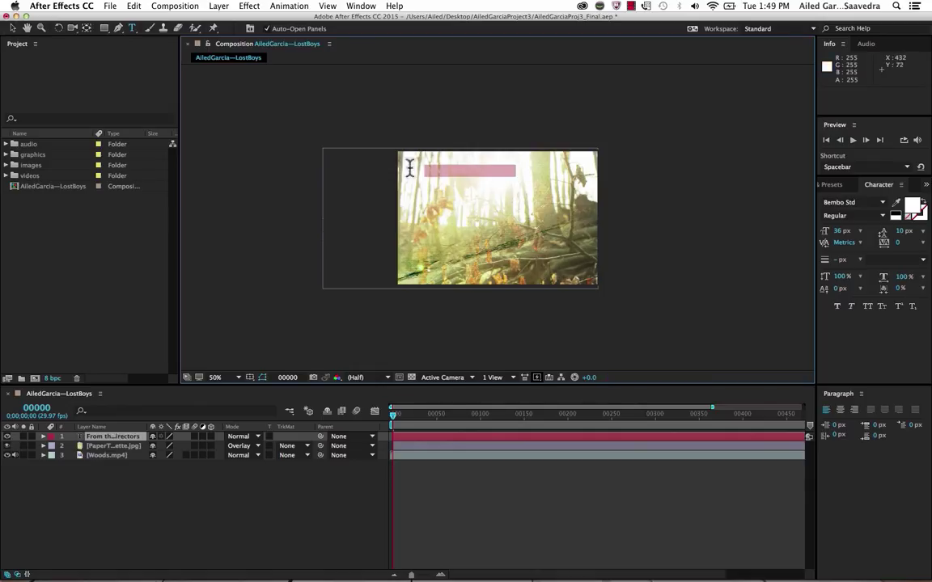
click(912, 204)
drag(307, 457, 280, 485)
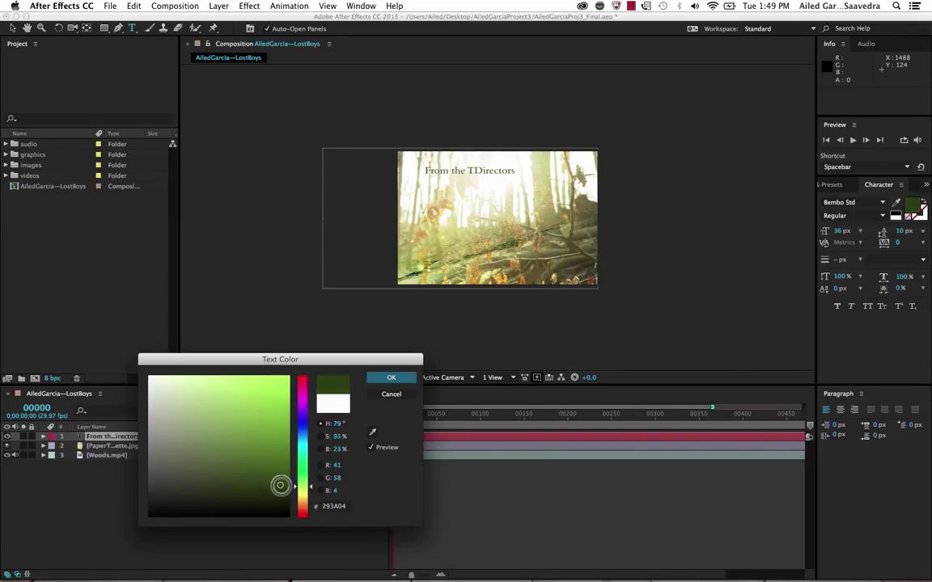
click(390, 378)
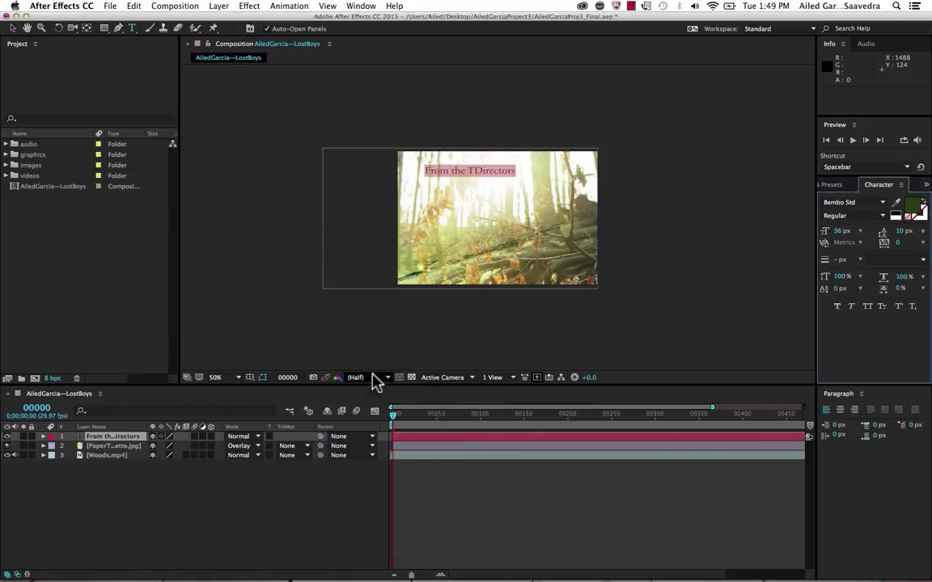
key(KP_Enter)
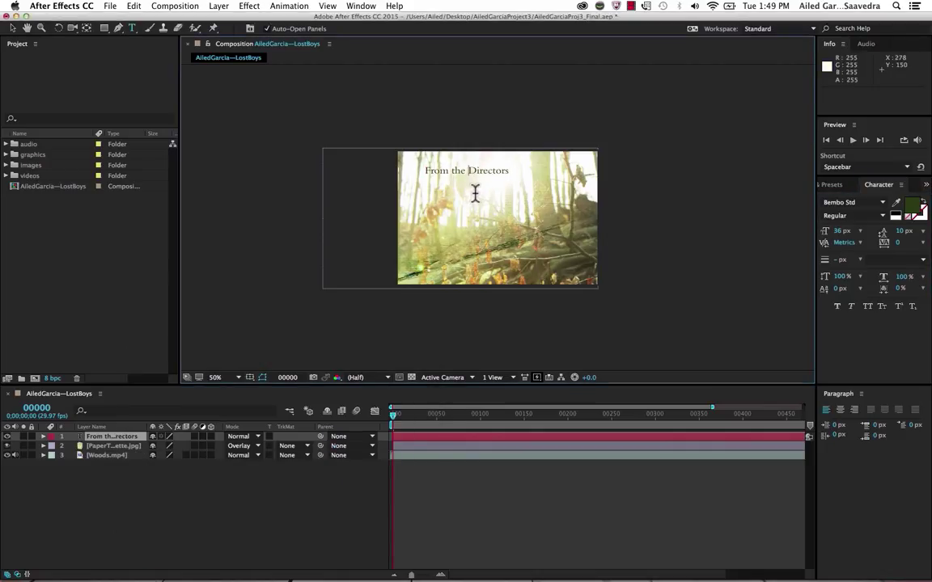
click(508, 172)
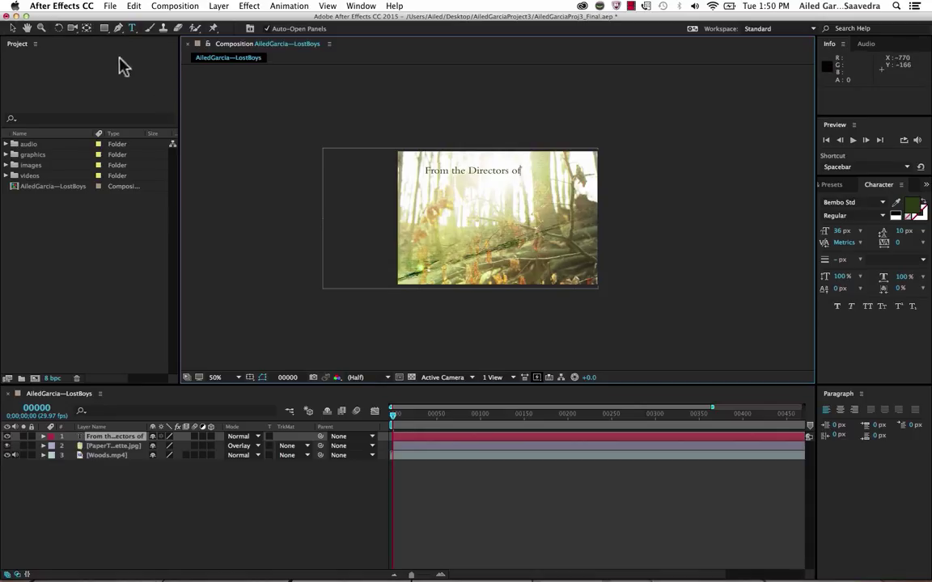
- Move the "From the Directors of" text to position 202, 140, and view the composition at 100%
click(12, 28)
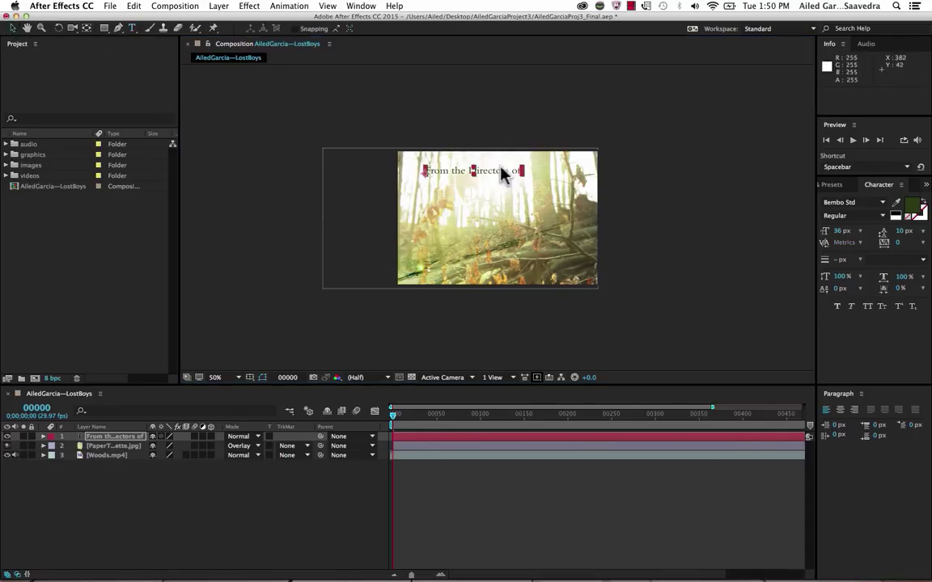
drag(499, 172, 528, 193)
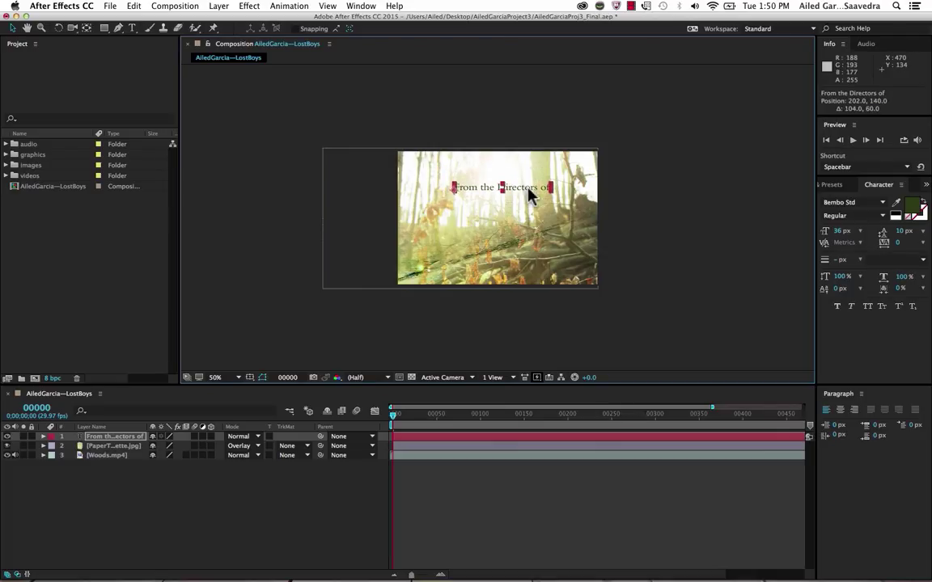
click(235, 376)
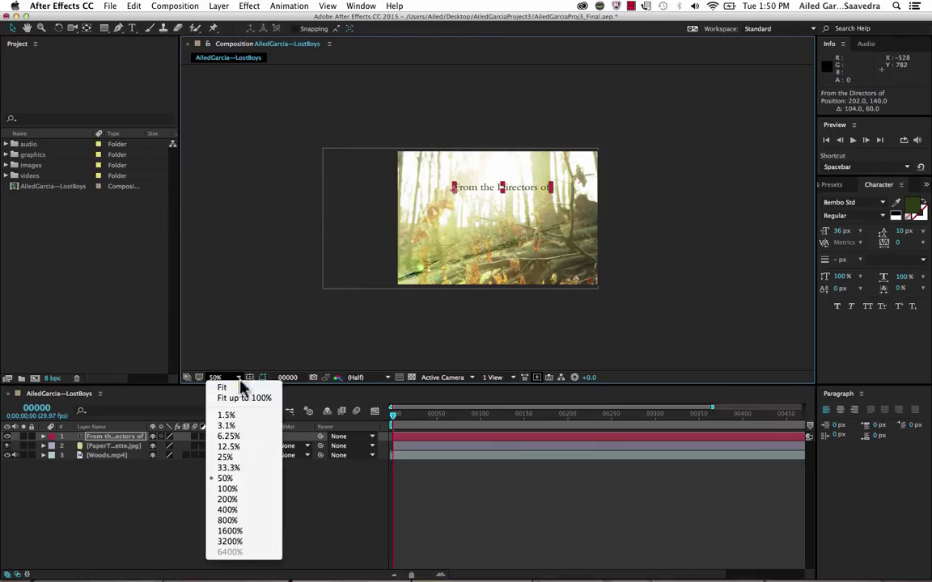
click(228, 489)
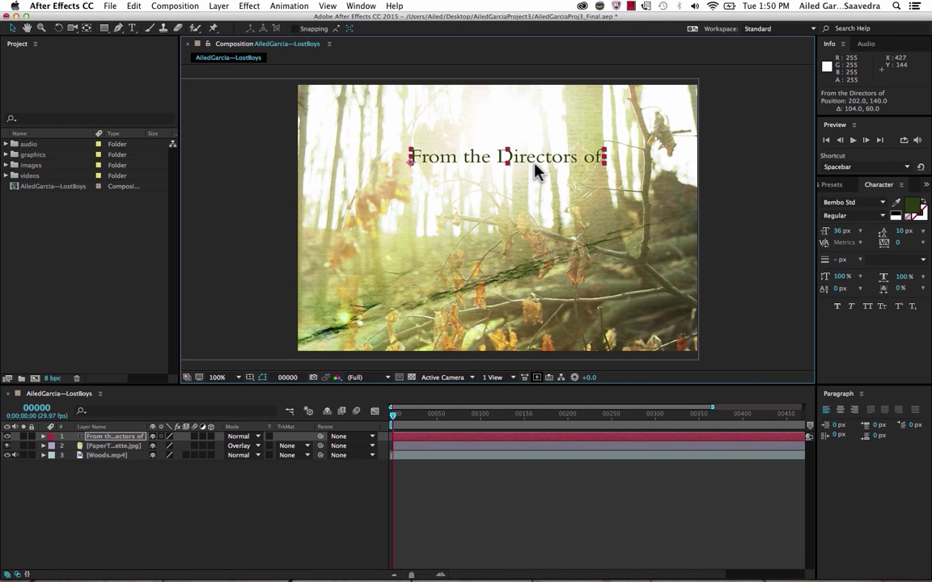
- Trim the start of the "From the Directors of" text layer to frame 36, and check the frame just before it
click(396, 424)
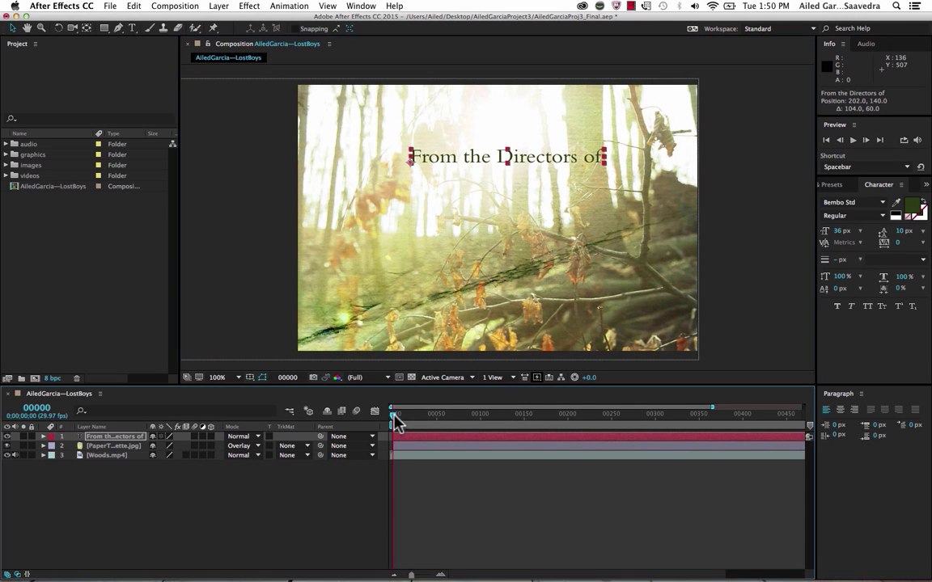
mouse_move(397, 418)
mouse_down()
mouse_move(586, 402)
mouse_move(392, 418)
mouse_up()
drag(393, 415, 418, 415)
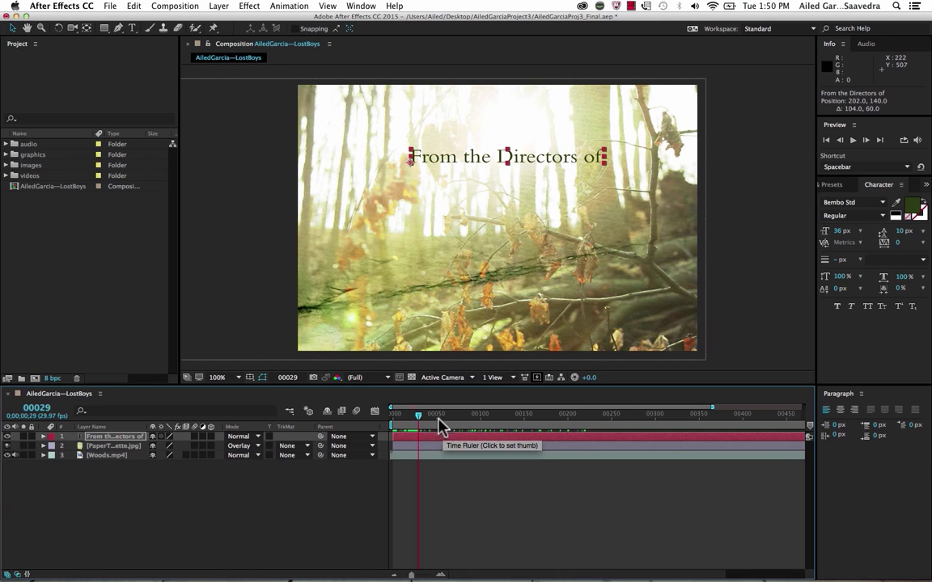
drag(410, 574, 419, 575)
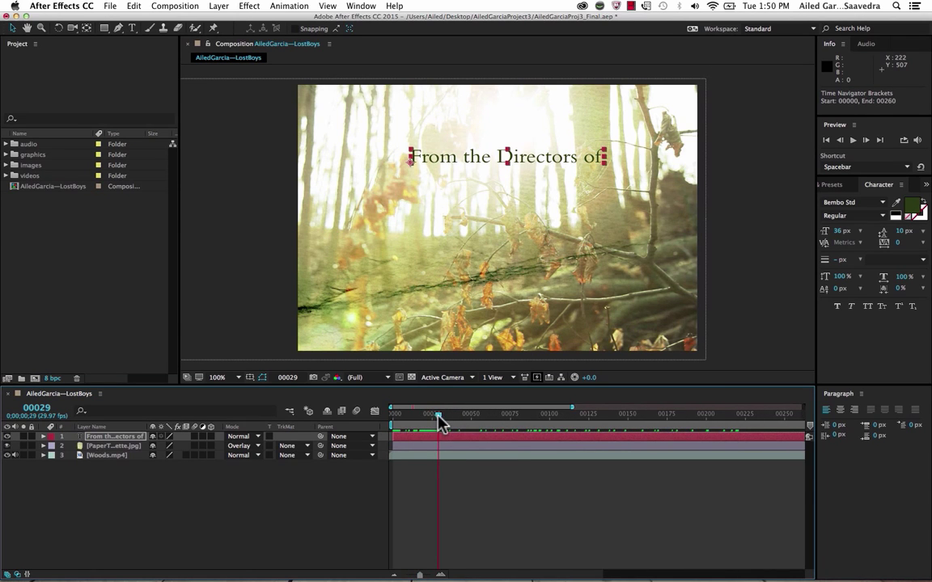
mouse_move(437, 415)
mouse_down()
mouse_move(434, 423)
mouse_move(449, 423)
mouse_up()
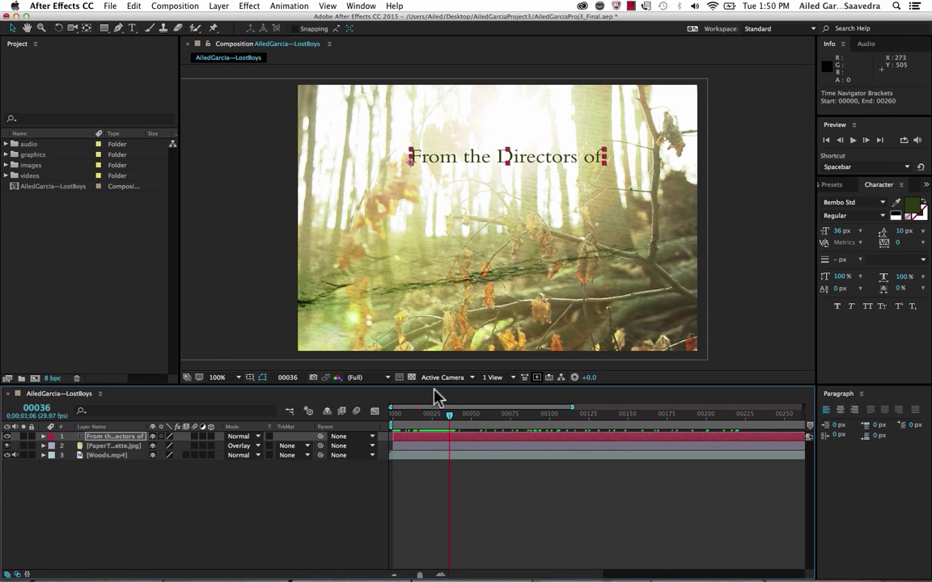
drag(391, 436, 431, 435)
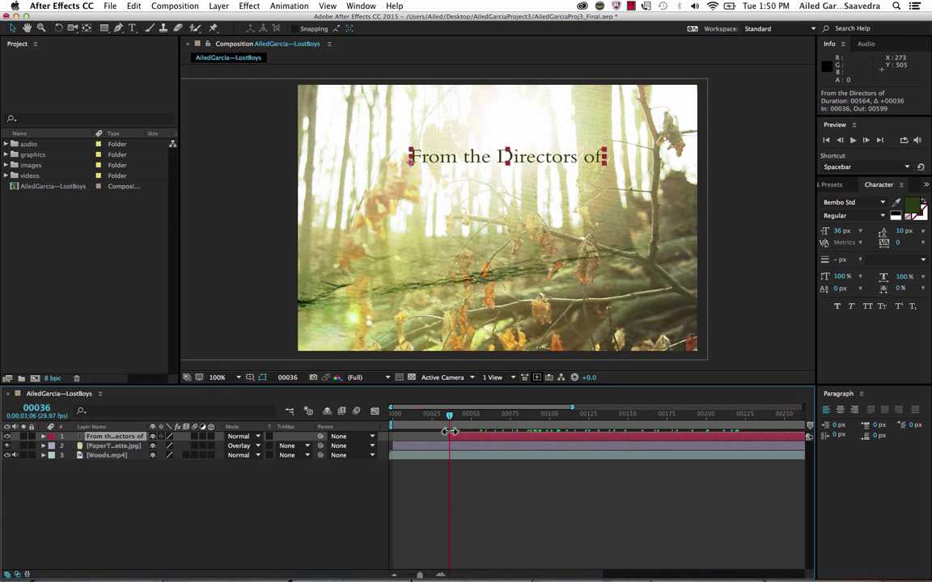
mouse_move(449, 415)
mouse_down()
mouse_move(376, 430)
mouse_move(730, 400)
mouse_move(864, 414)
mouse_move(389, 440)
mouse_move(395, 415)
mouse_move(447, 414)
mouse_up()
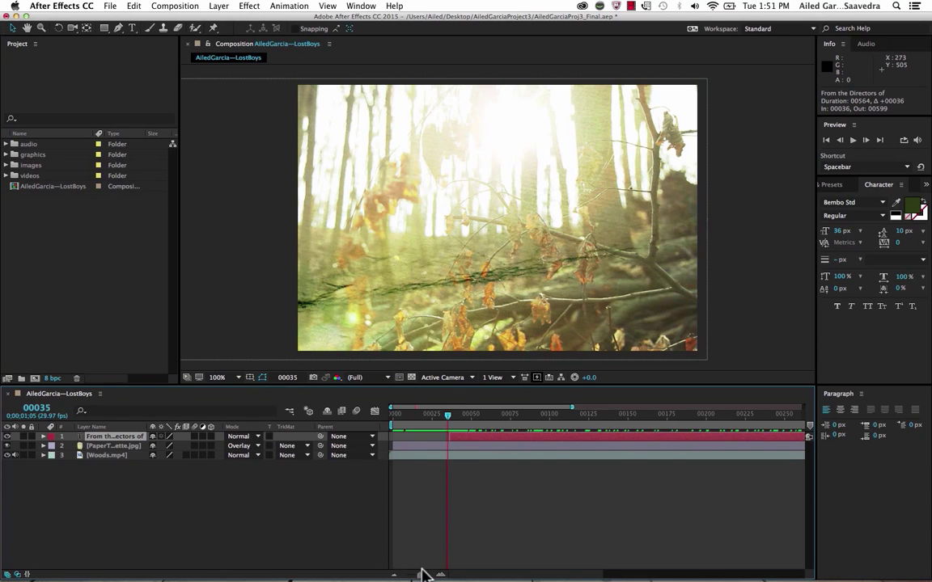
- Trim the end of the text layer to frame 103, and extend it to frame 119 after previewing from the start
drag(423, 573, 403, 576)
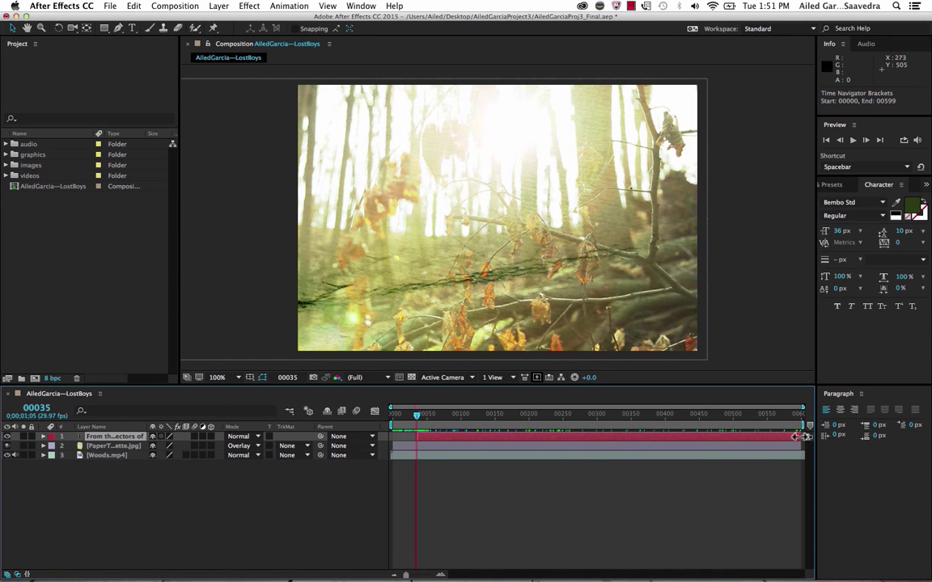
drag(801, 437, 464, 453)
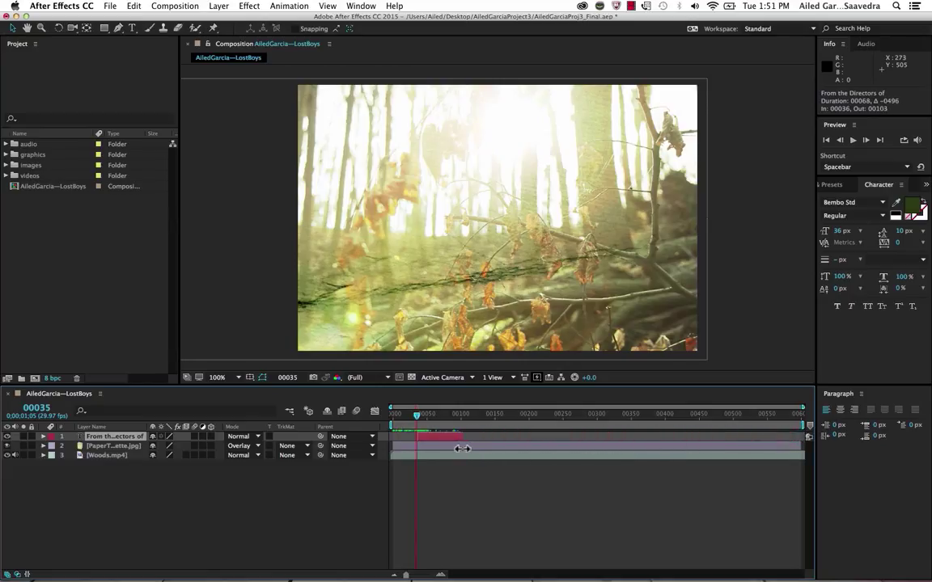
drag(418, 420, 390, 422)
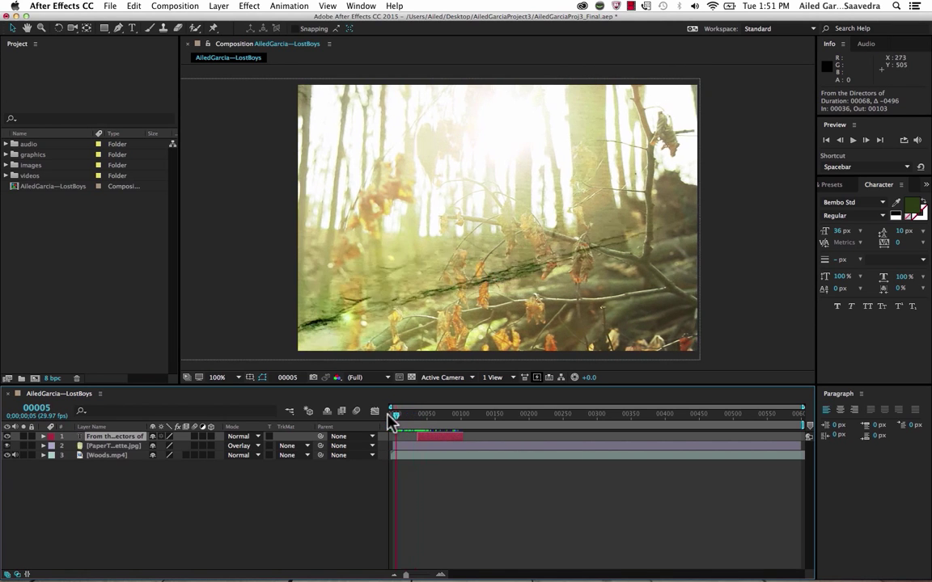
key(space)
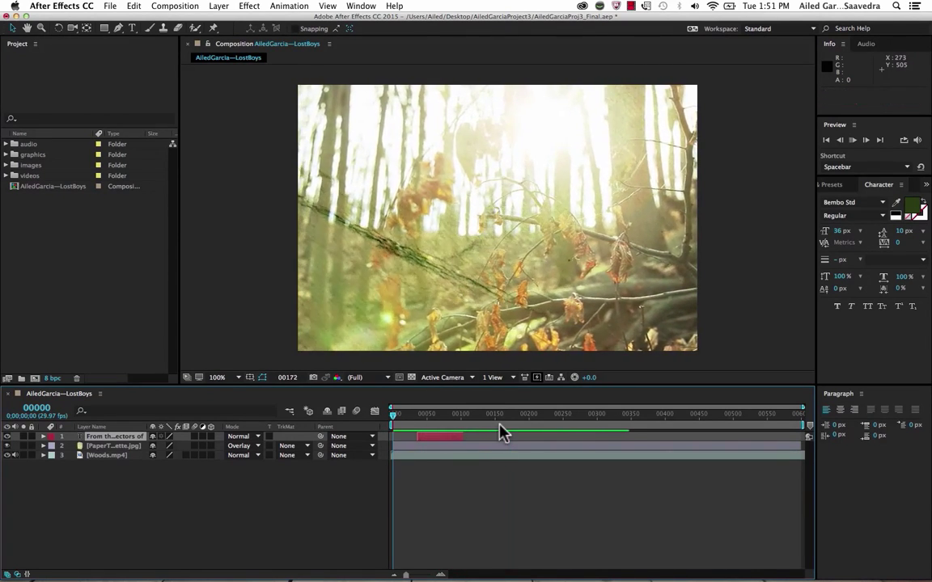
key(space)
drag(465, 436, 472, 437)
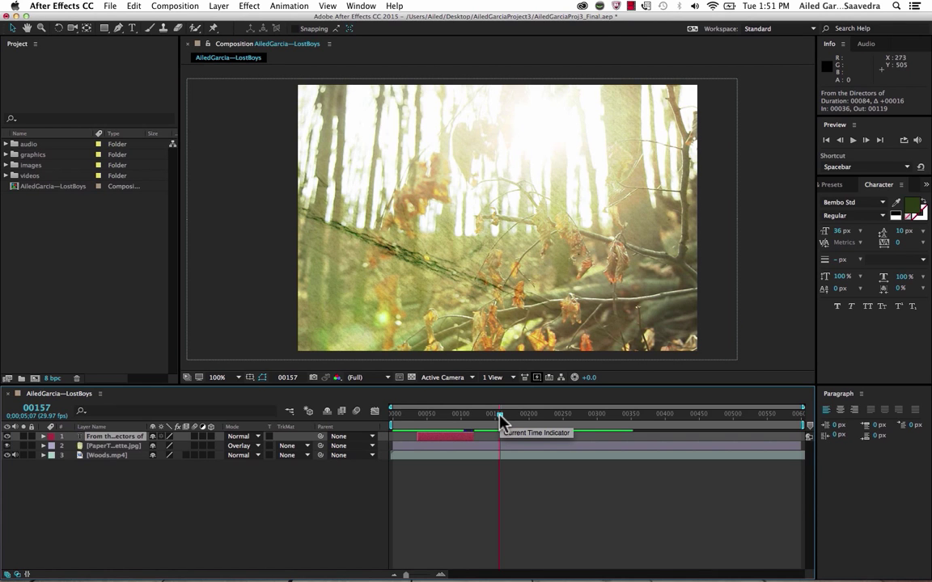
- Set a starting Opacity keyframe of 0% on the "From the Directors of" text layer at frame 37
drag(499, 418, 421, 424)
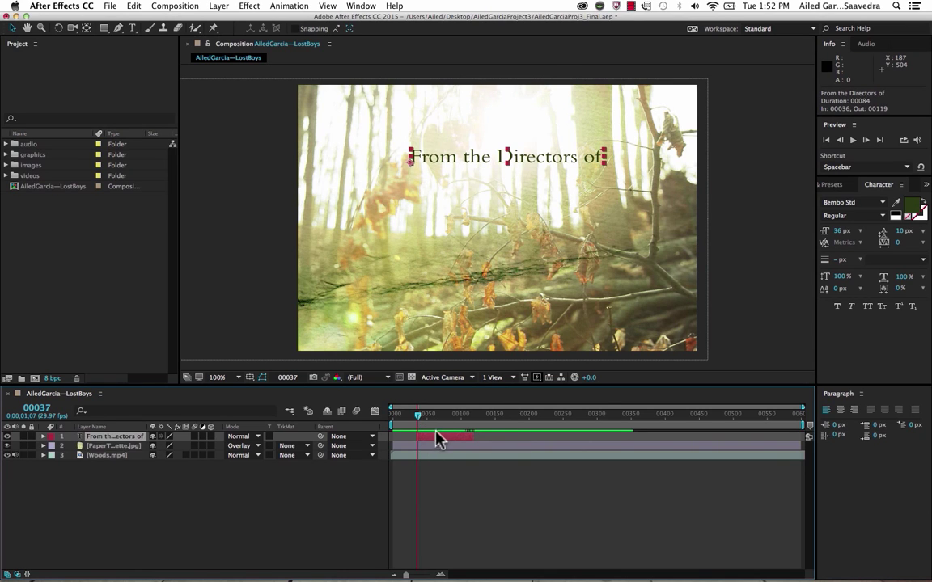
click(44, 435)
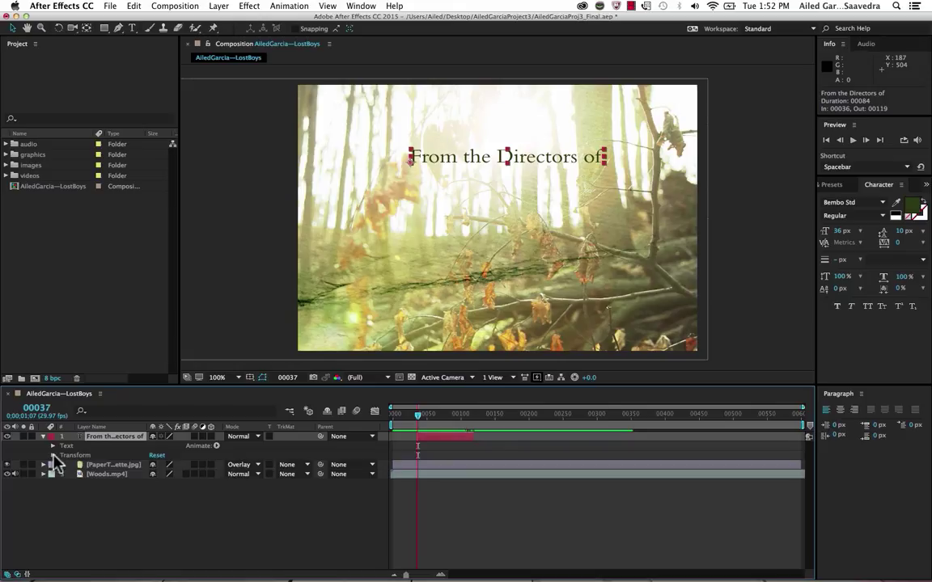
click(54, 456)
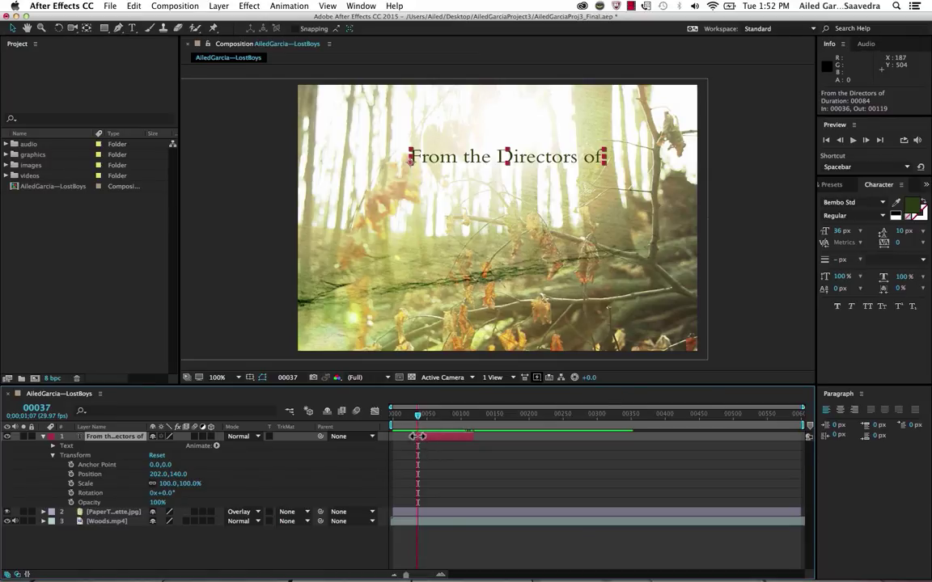
click(71, 502)
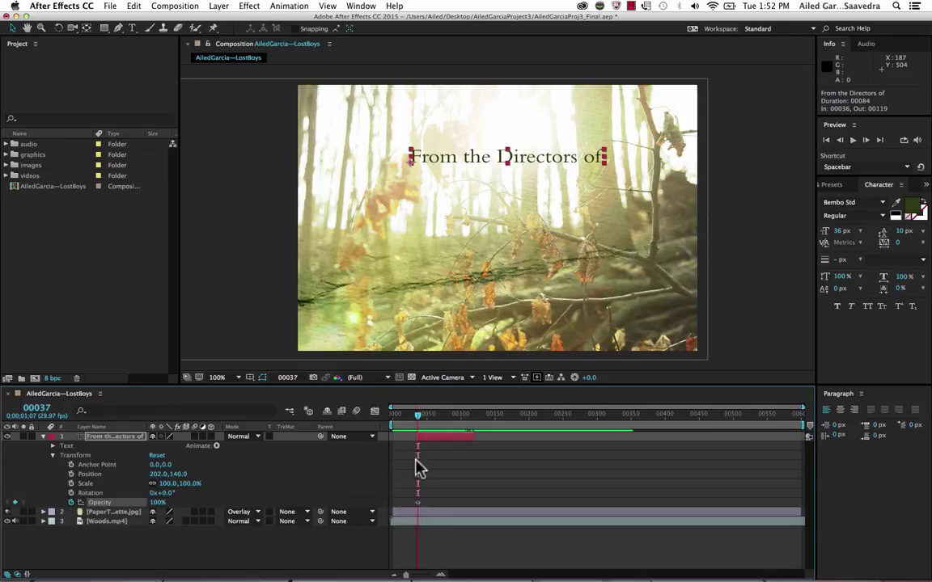
drag(160, 505, 93, 502)
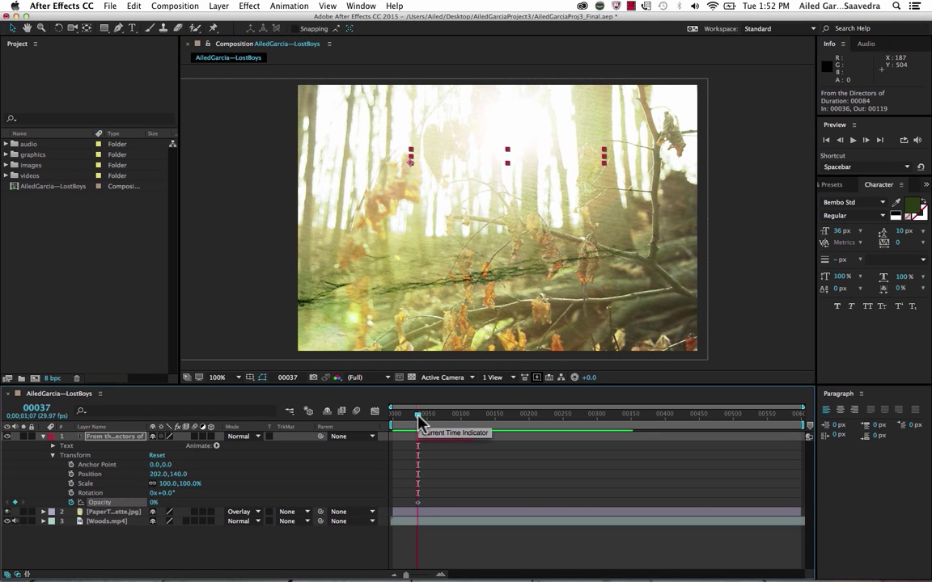
- Add an Opacity keyframe of 100% to the "From the Directors of" text at frame 42, and preview the fade-in from frame 28
drag(419, 415, 422, 419)
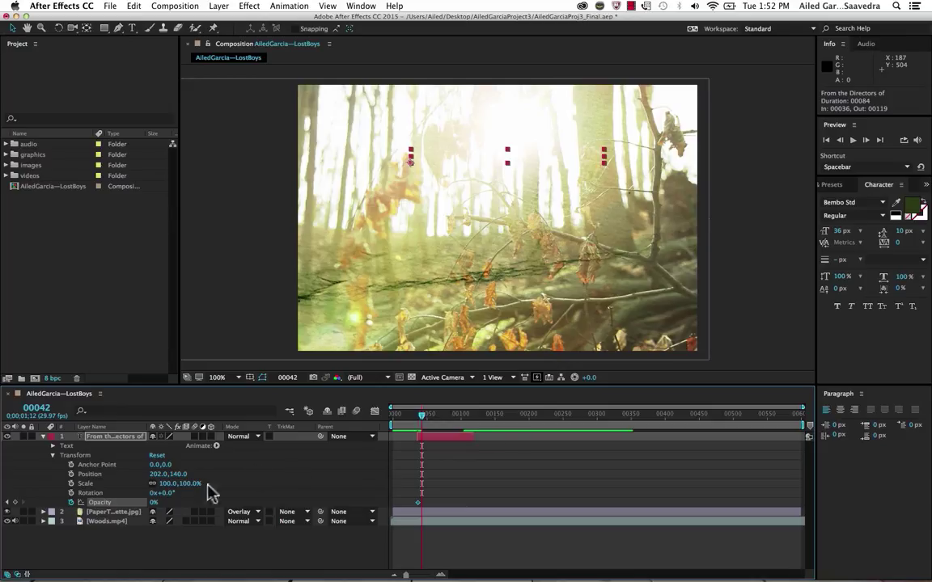
drag(154, 503, 205, 497)
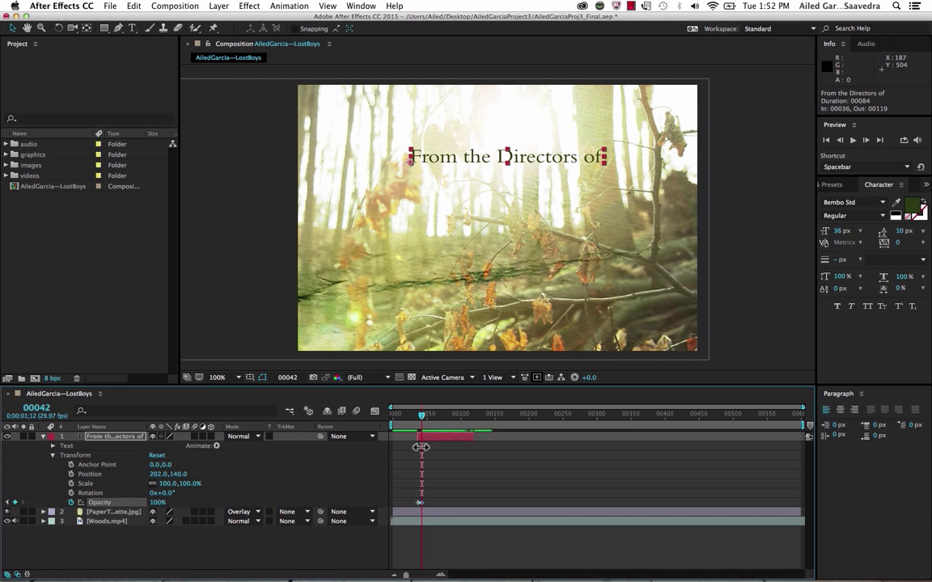
drag(421, 420, 412, 420)
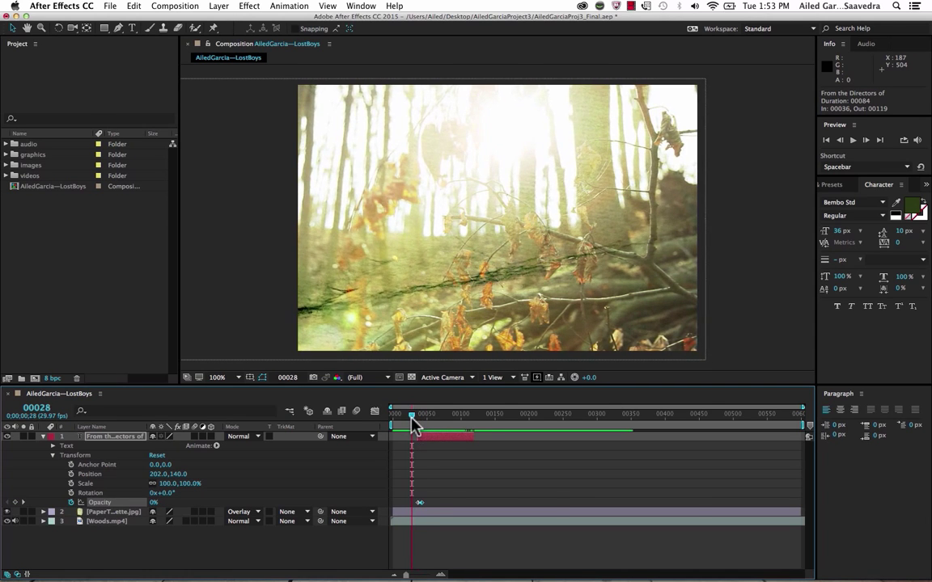
key(space)
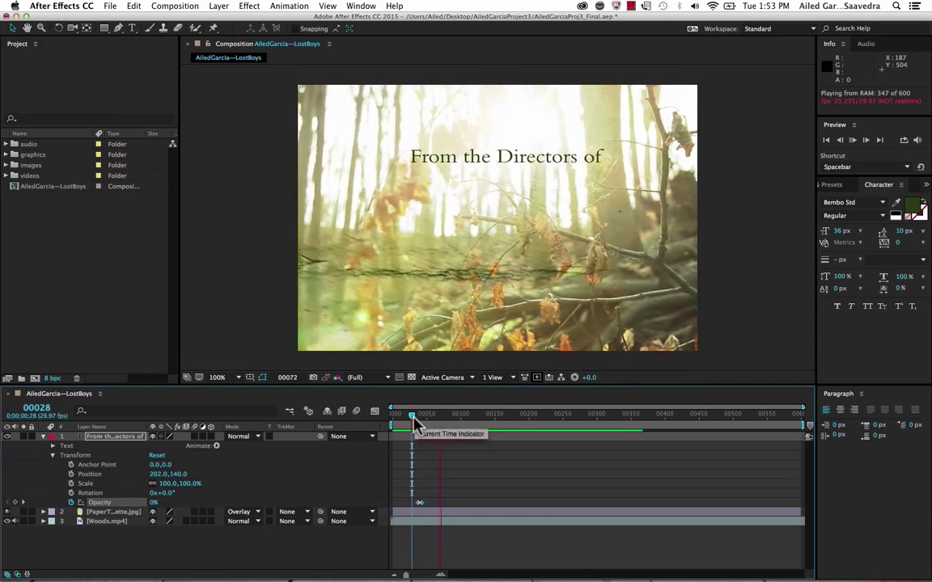
key(space)
click(416, 416)
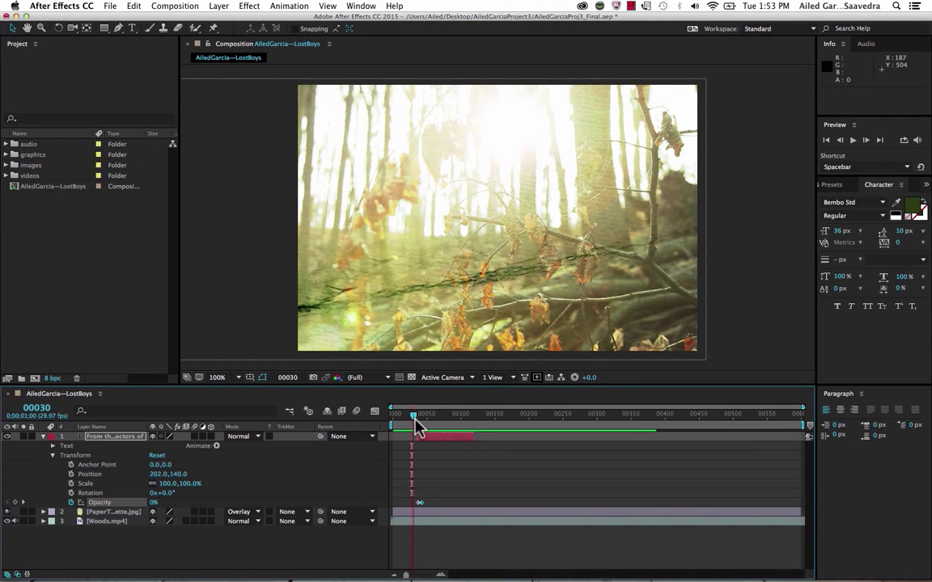
- Slow the text's fade-in by moving the 100% Opacity keyframe to frame 53, and preview it from frame 30
mouse_move(421, 507)
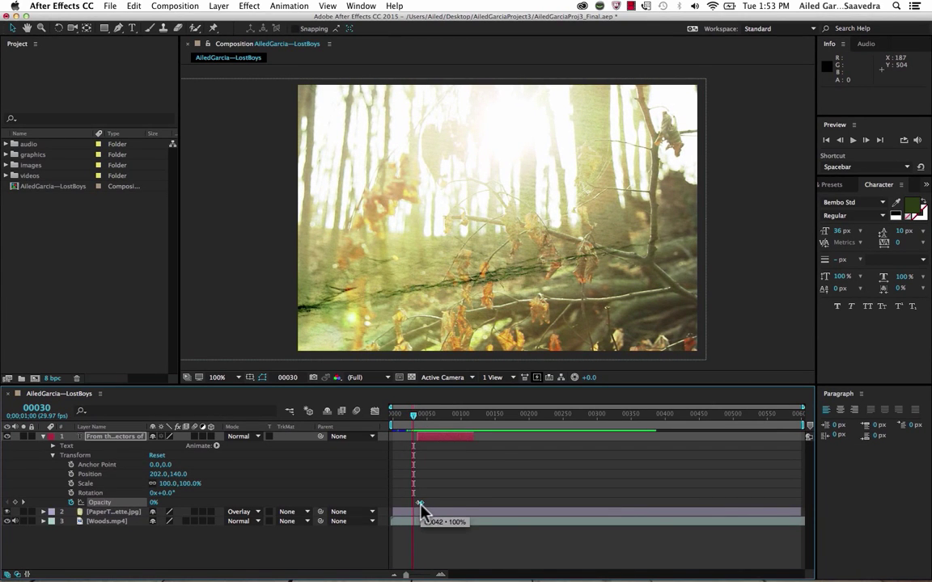
drag(422, 502, 429, 502)
key(space)
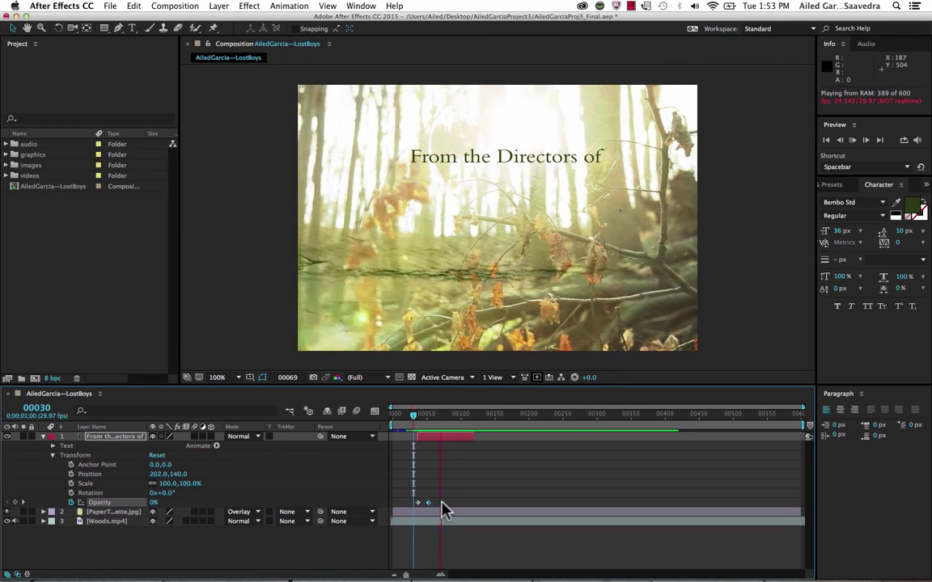
- Create the text's fade-out with Opacity keyframes of 100% at frame 108 and 0% at frame 118
drag(414, 415, 469, 425)
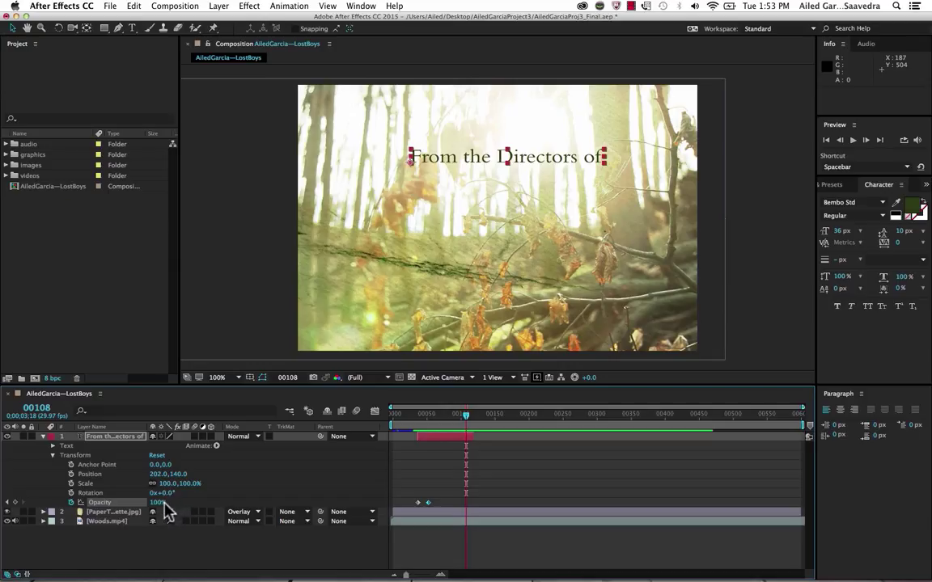
drag(161, 502, 164, 502)
drag(470, 415, 473, 416)
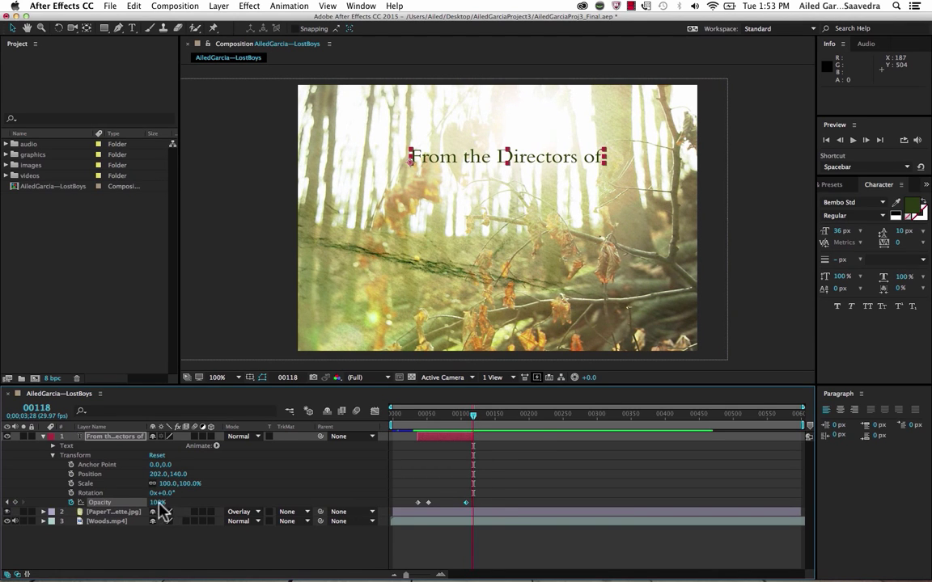
drag(156, 502, 95, 503)
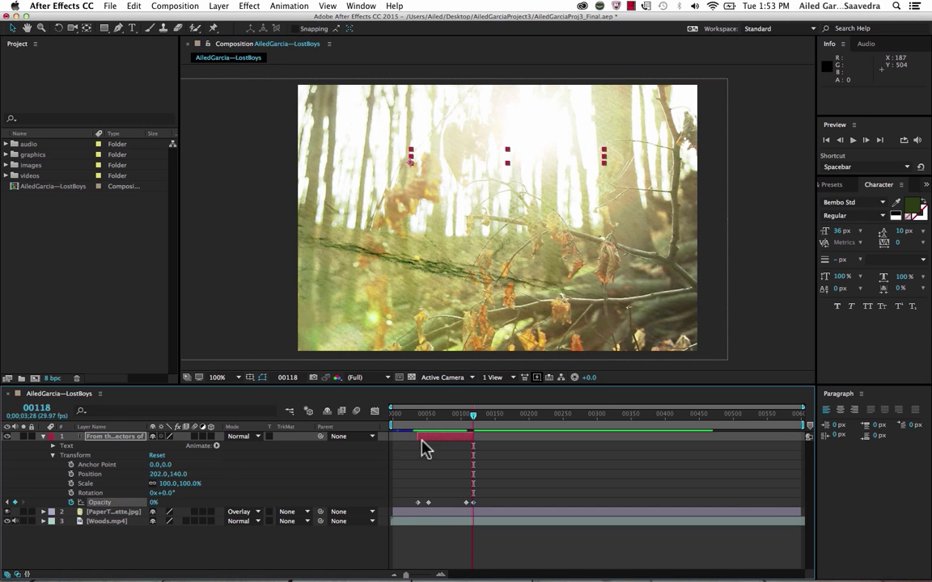
- Review the text's opacity at each of its fade-in and fade-out keyframes
drag(472, 415, 417, 508)
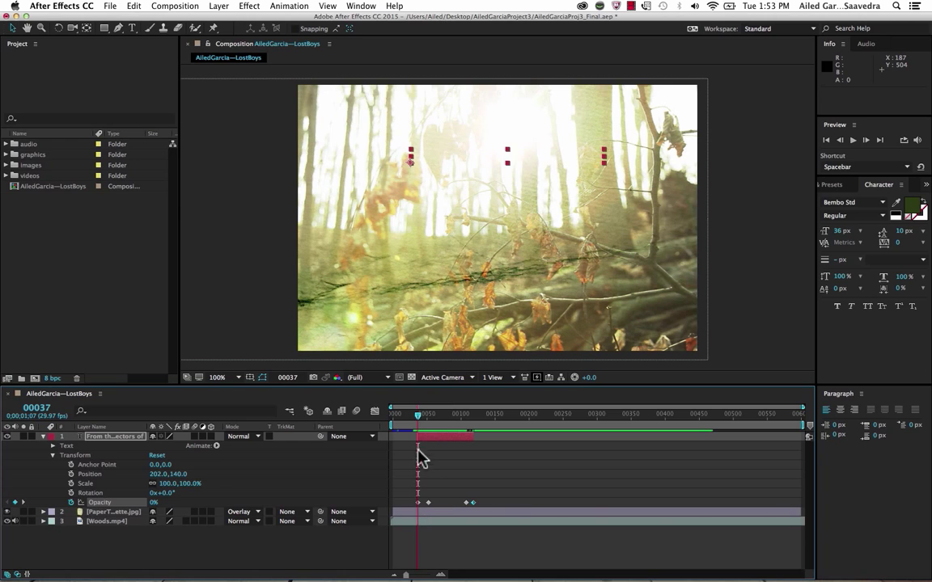
click(418, 502)
mouse_move(419, 419)
mouse_down()
mouse_move(441, 416)
mouse_move(429, 416)
mouse_up()
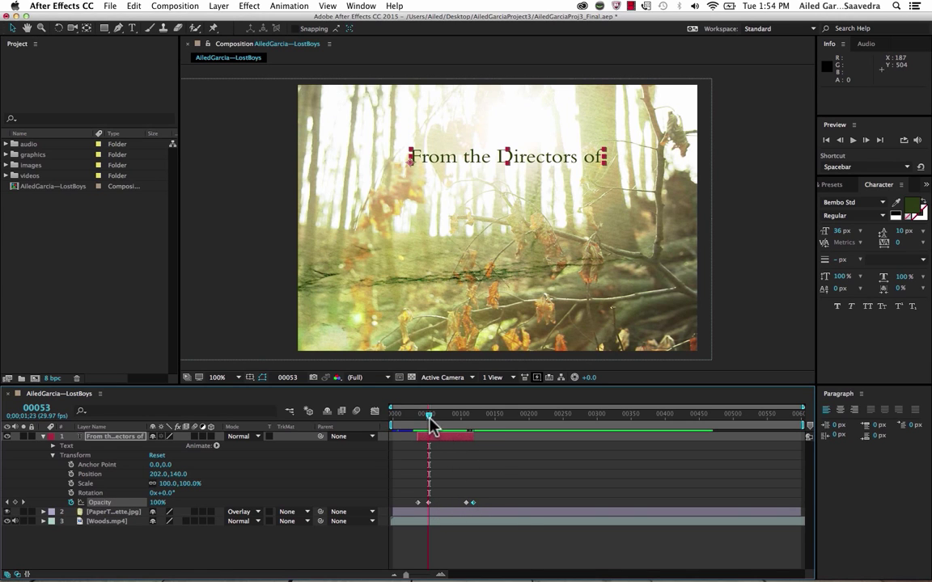
drag(431, 419, 465, 422)
drag(468, 429, 476, 428)
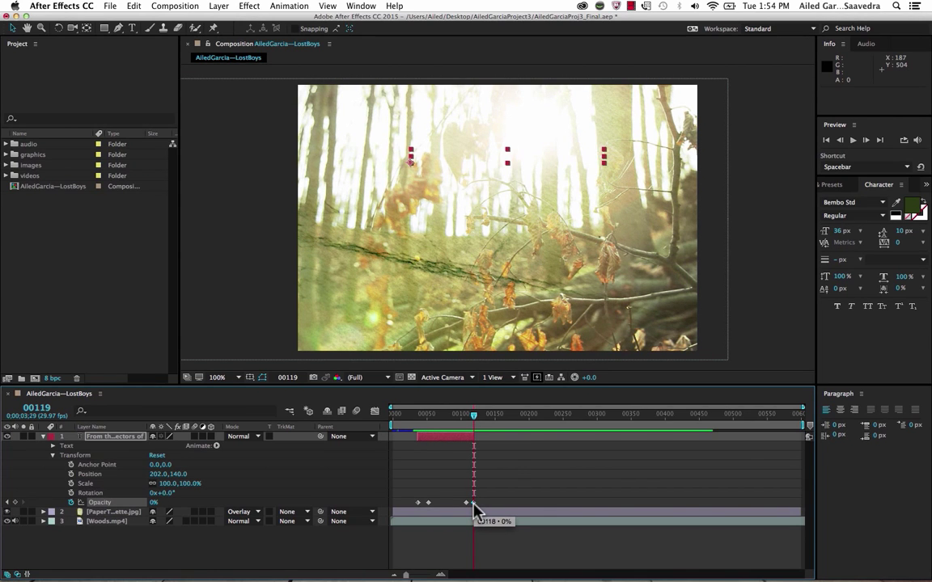
- Preview the composition from frame 0 to check the text's complete fade-in and fade-out
drag(475, 425, 384, 429)
key(space)
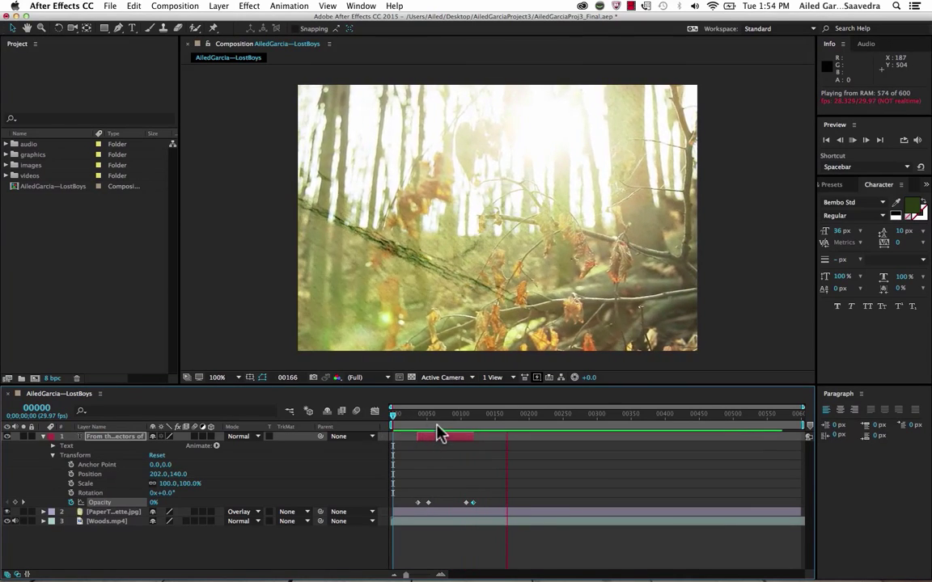
drag(436, 429, 399, 426)
key(space)
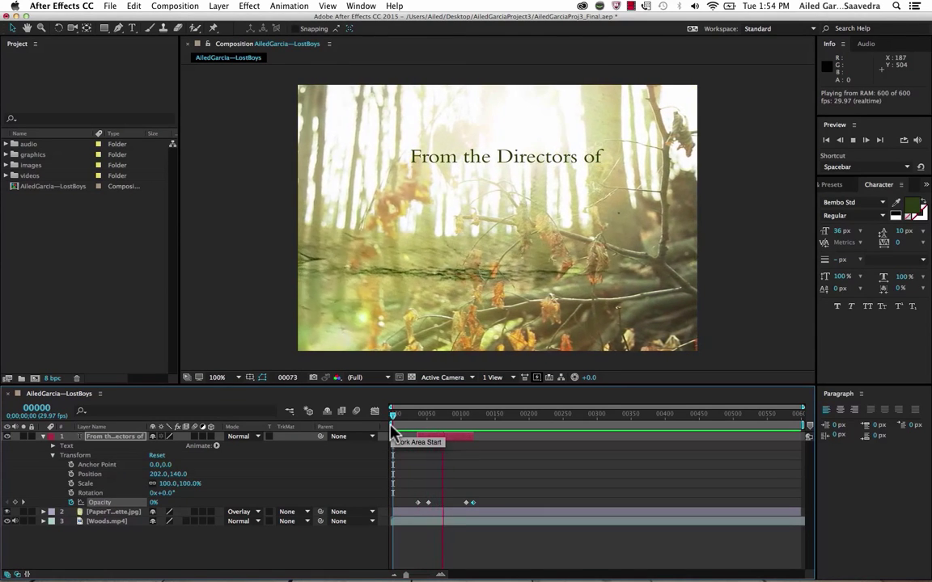
key(space)
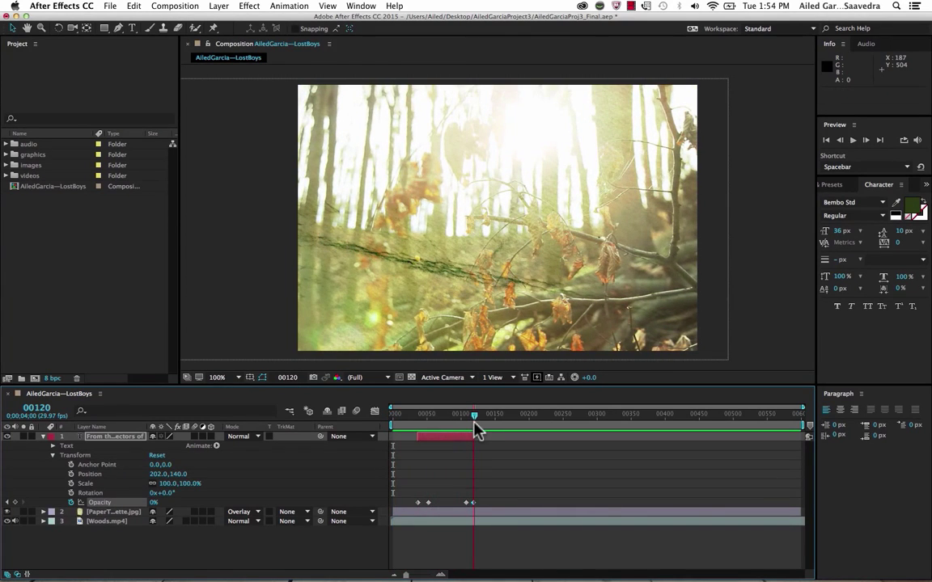
- Collapse the text layer's properties, set the current time to frame 119, and save the project
click(51, 456)
click(42, 436)
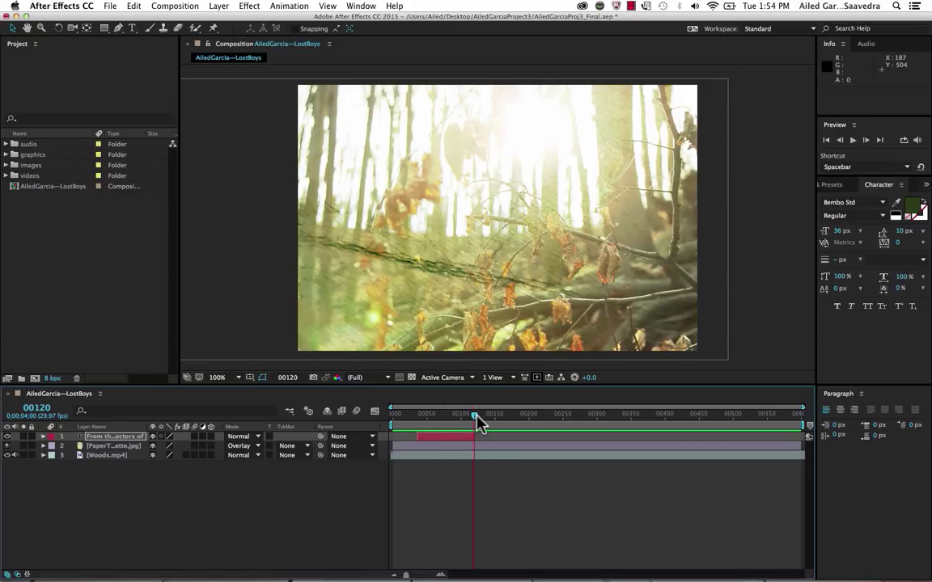
drag(476, 415, 473, 416)
click(112, 6)
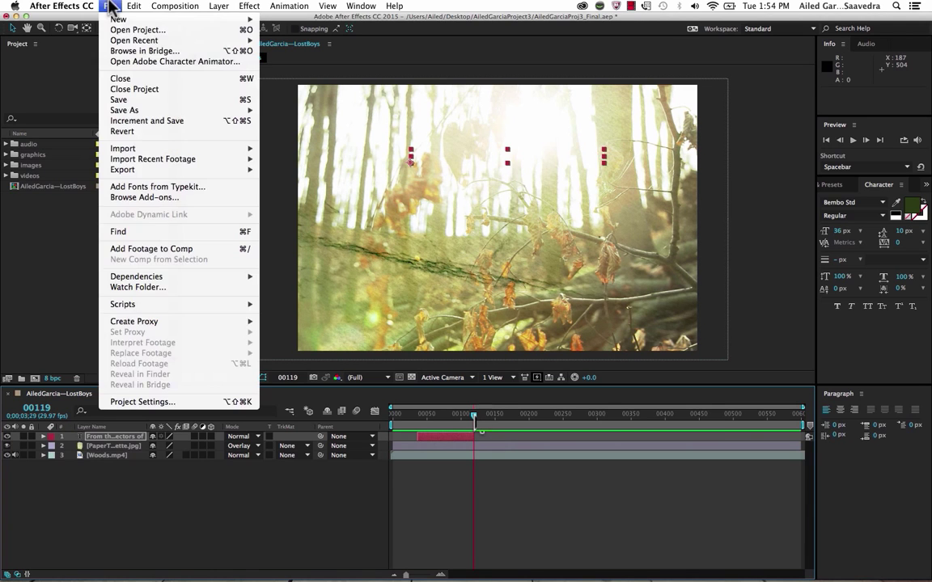
click(139, 101)
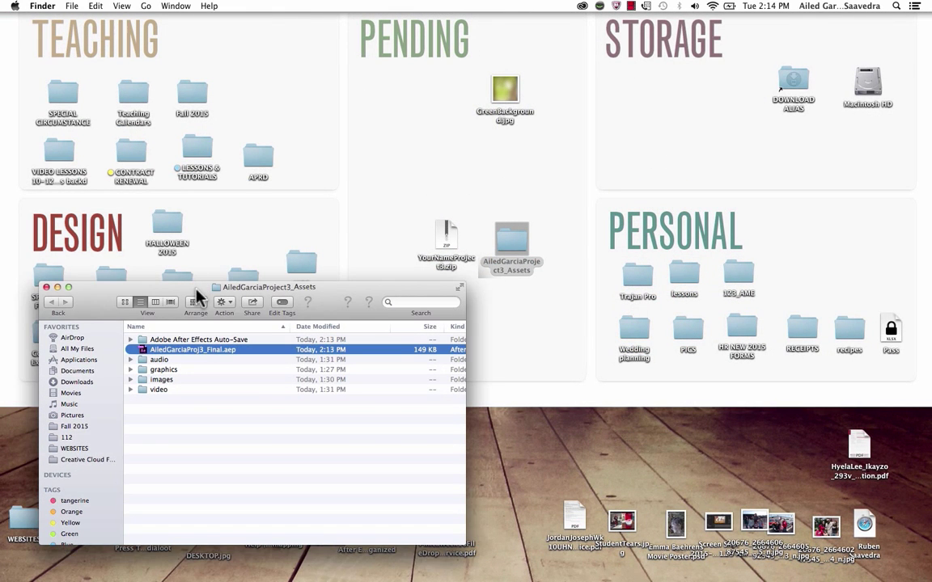
- In Finder, inspect the Adobe After Effects Auto-Save folder inside the Project 3 assets folder, and close the window
click(170, 341)
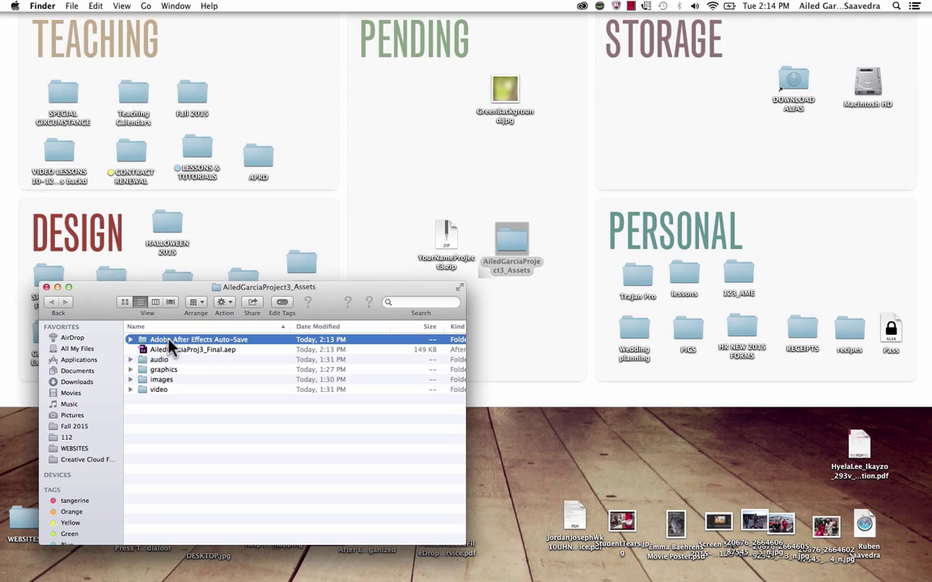
click(130, 340)
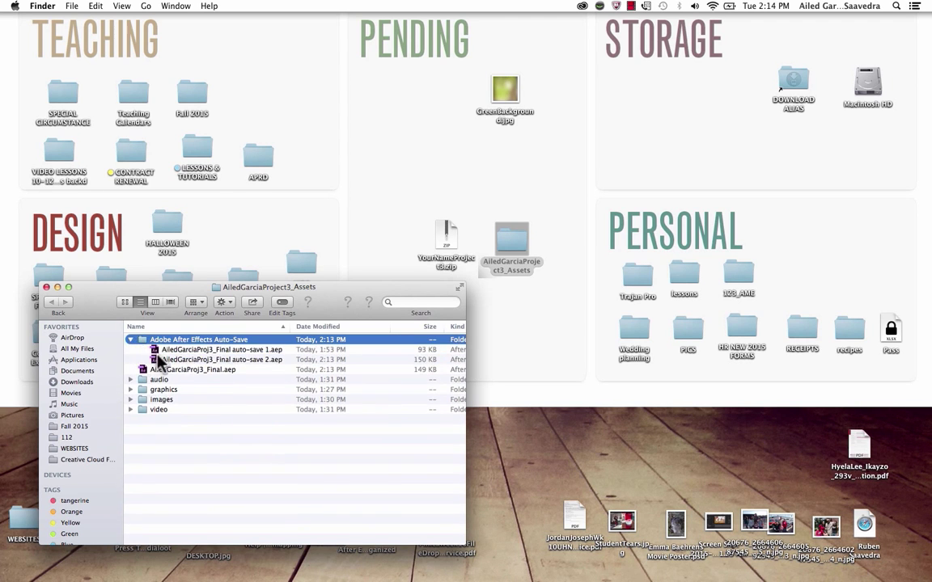
click(130, 339)
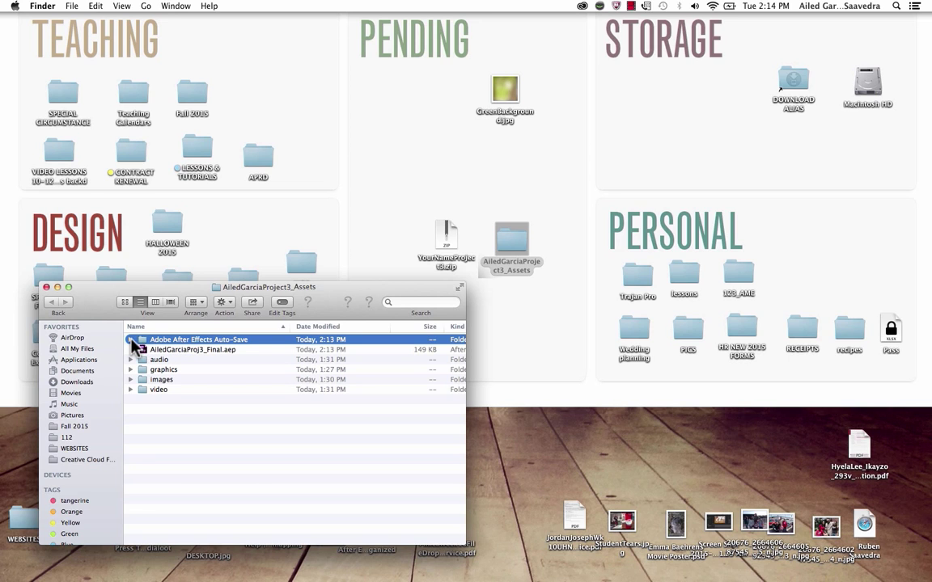
super+click(133, 343)
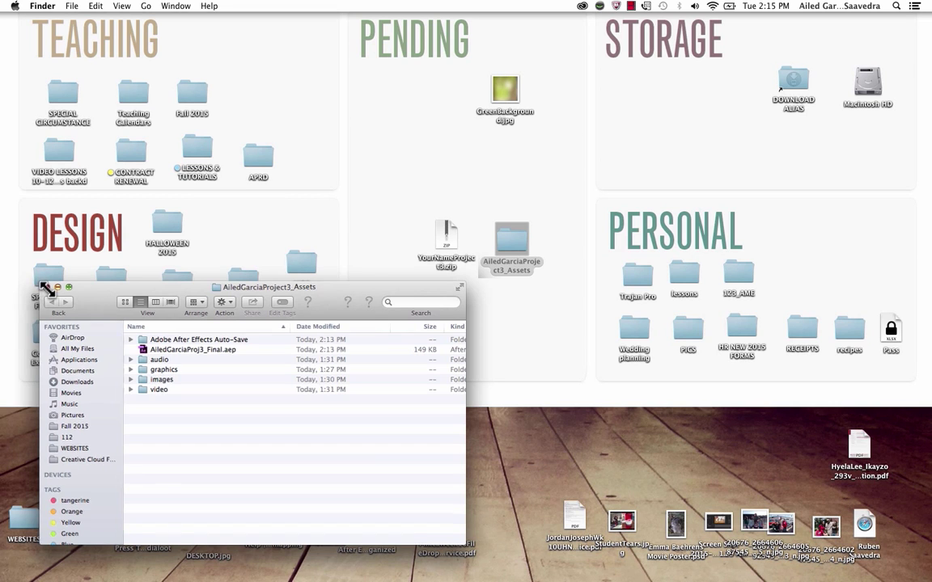
click(46, 288)
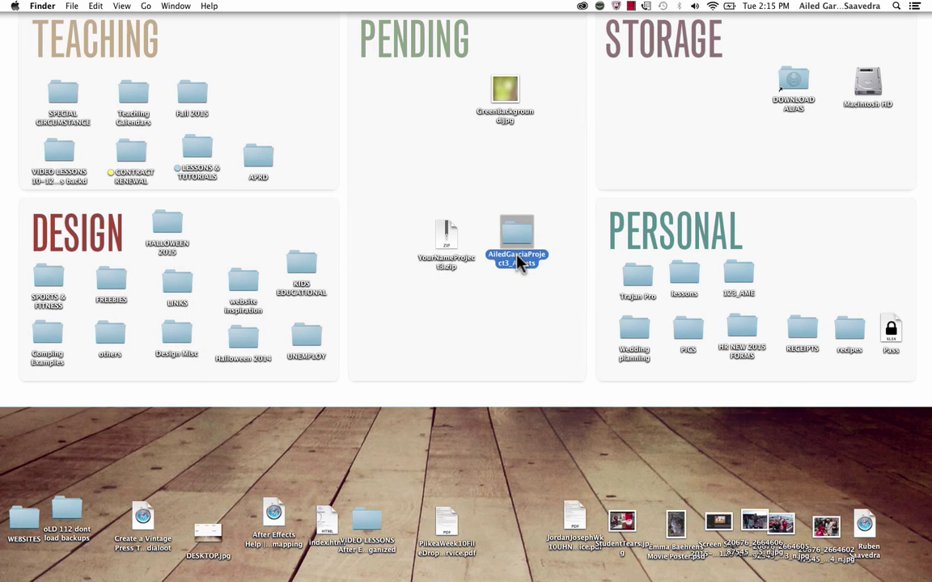
- Compress the Project 3 assets folder into a ZIP file, and place the archive just below the folder on the desktop
right_click(521, 263)
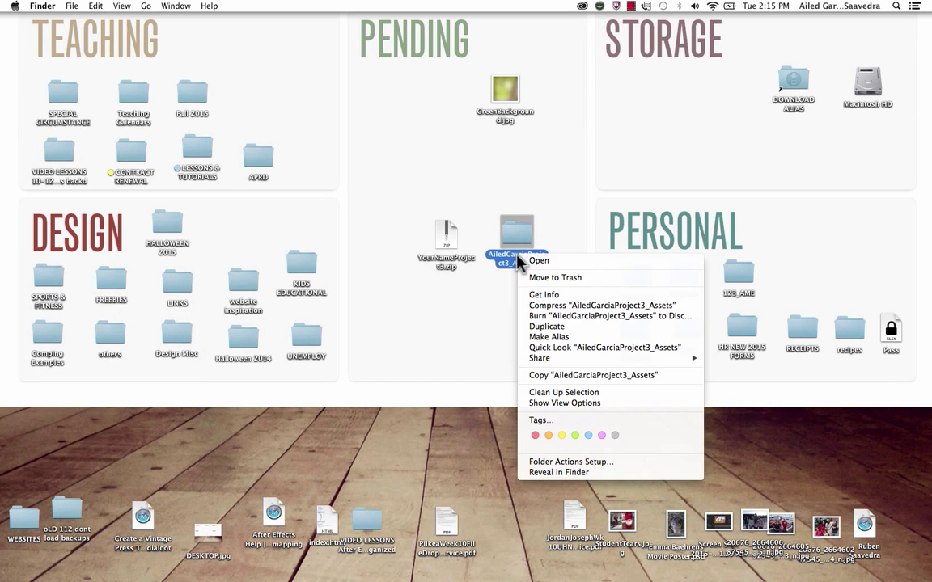
click(558, 306)
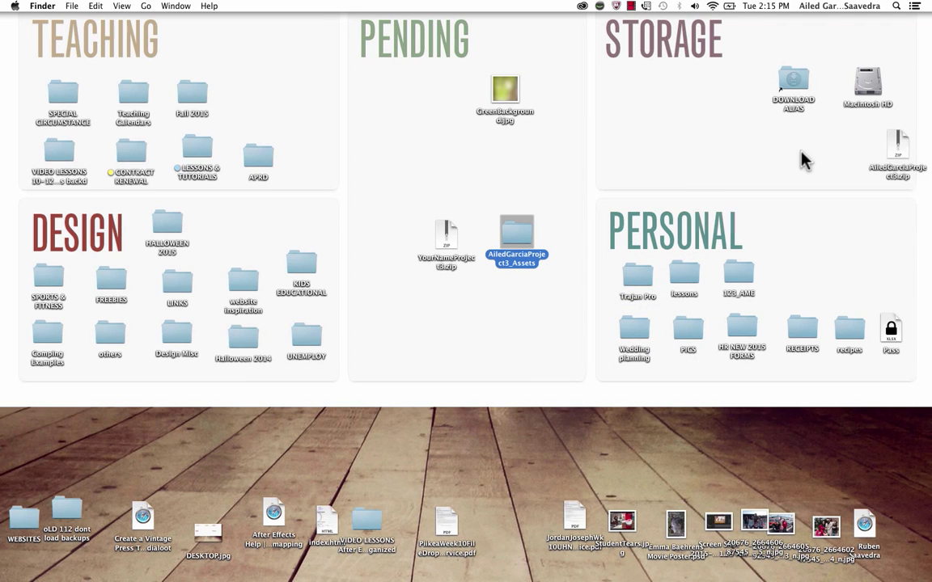
click(898, 148)
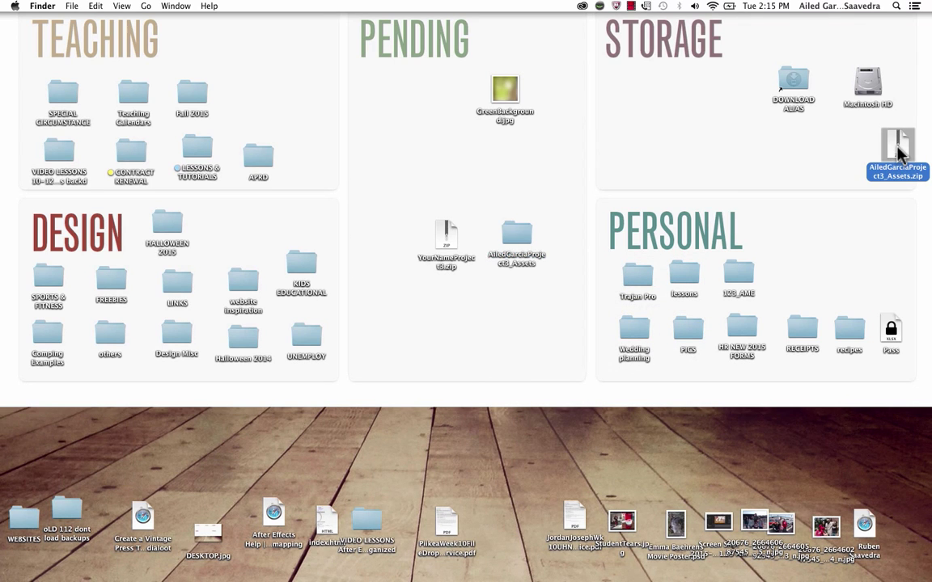
drag(900, 154, 523, 323)
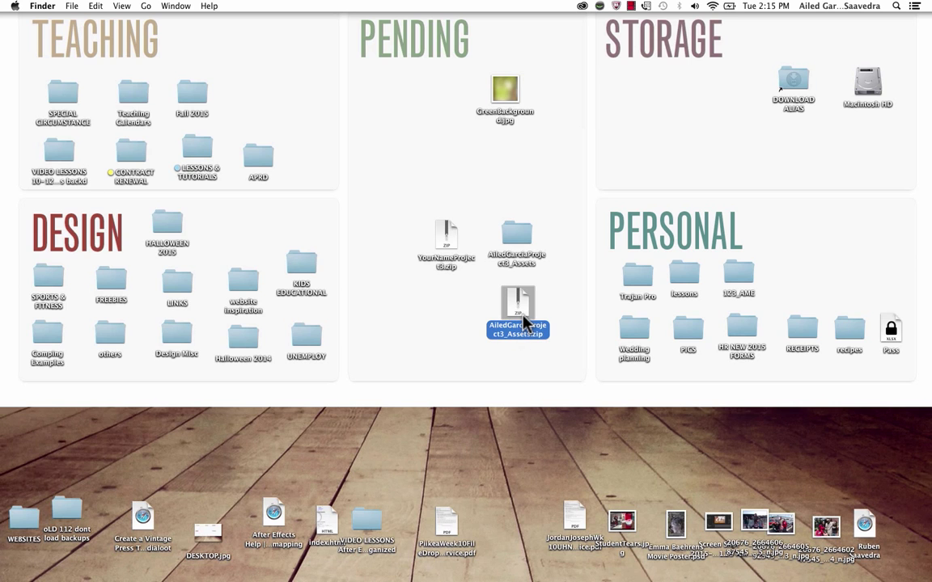
- Switch to Safari and open the UH File Drop link in the Art 112 submission instructions
click(380, 546)
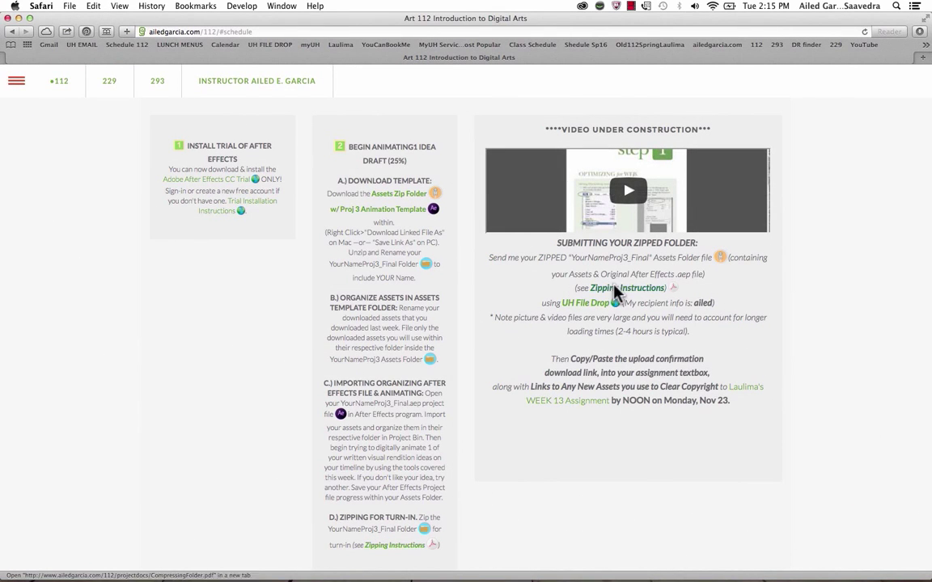
click(589, 313)
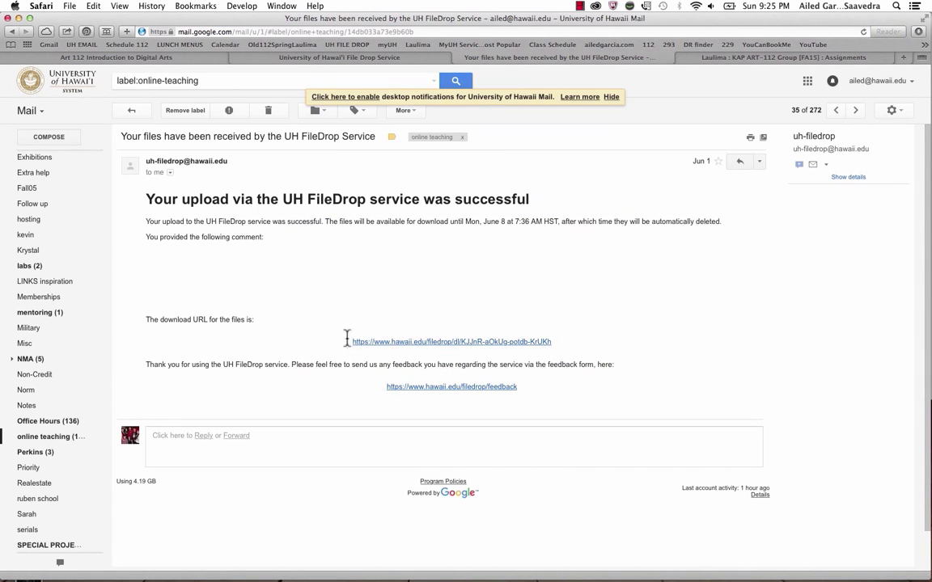
- Copy the download URL from the UH FileDrop confirmation e-mail, and paste it into the Laulima assignment text box followed by a new line
drag(349, 341, 554, 342)
key(super+c)
click(94, 6)
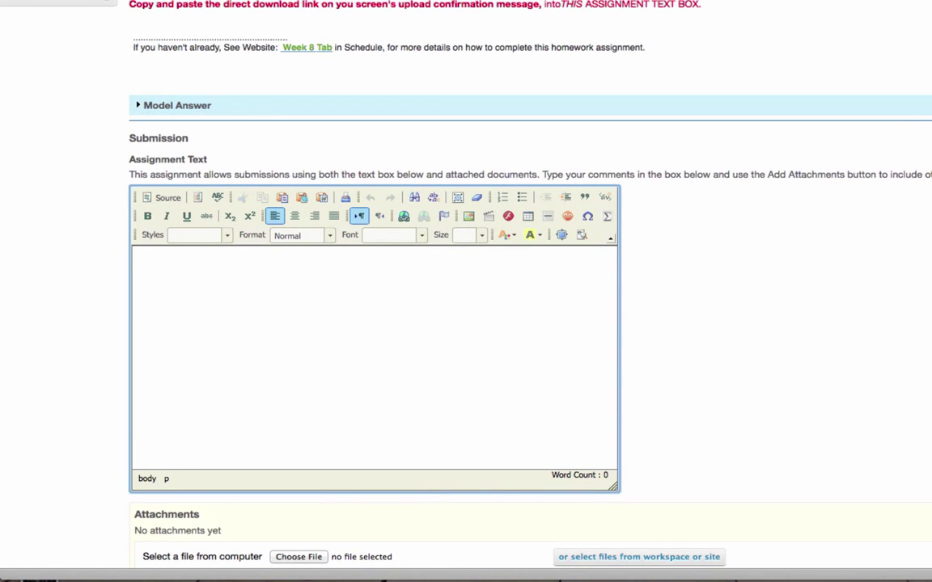
key(super+v)
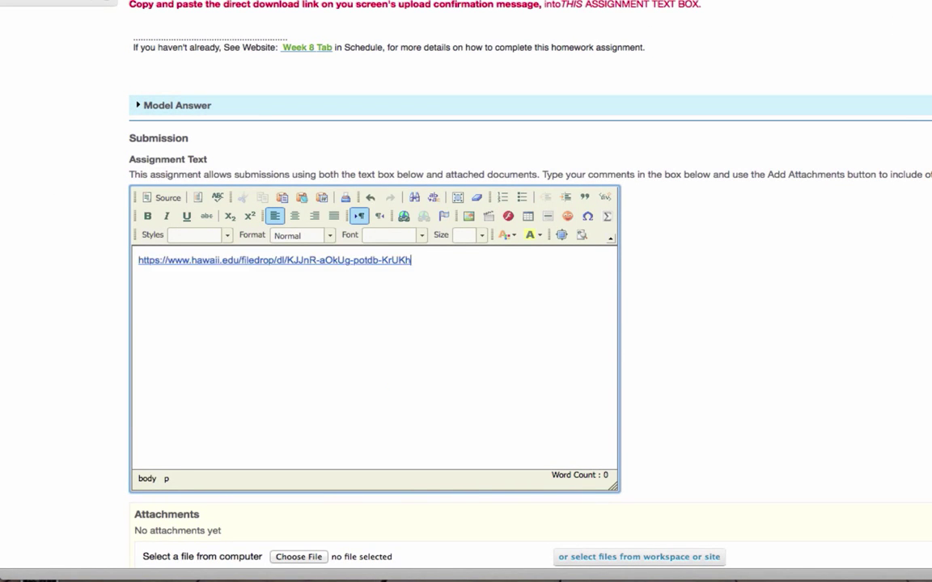
key(Return)
scroll(289, 285, down, 3)
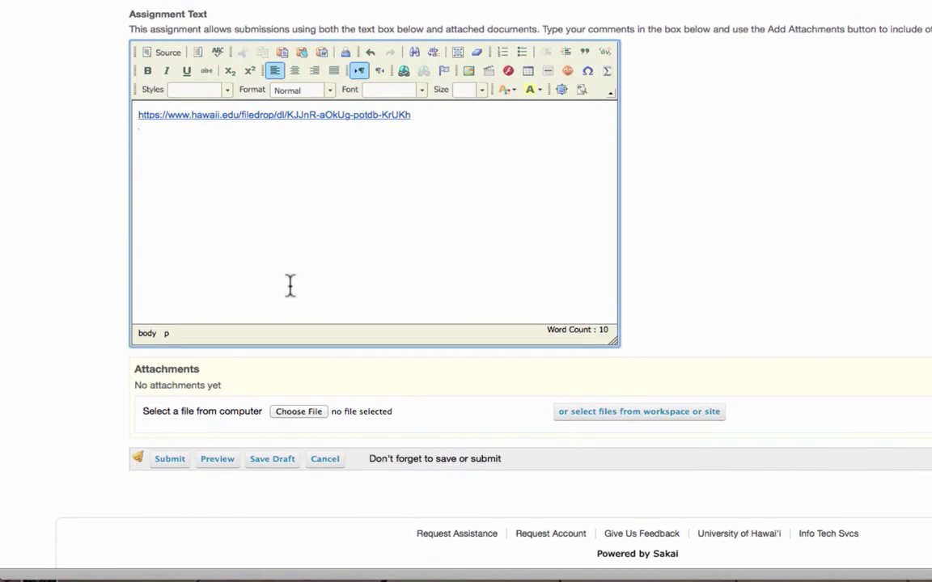